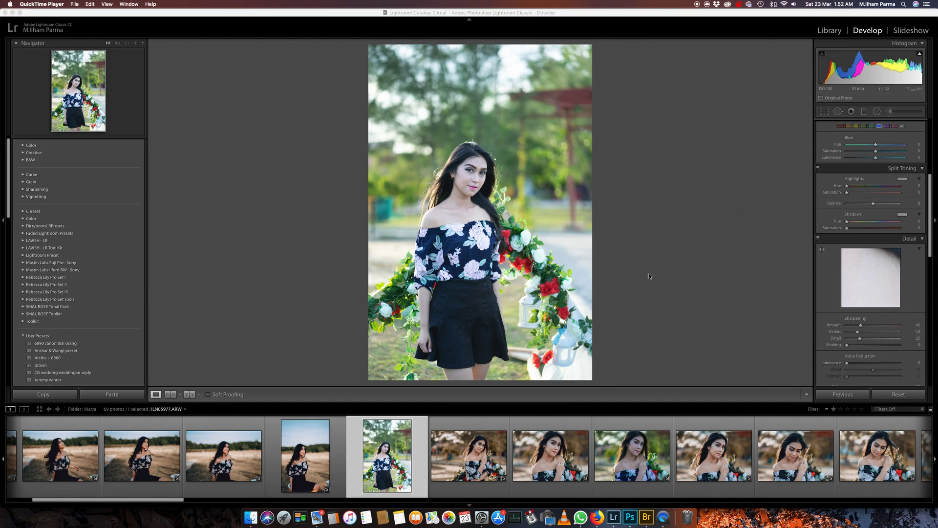
# Apply Auto tone and Auto white balance (Temp 5,600, Tint +28), and ease Contrast back to about -10
pyautogui.moveTo(932, 229); pyautogui.dragTo(931, 198)
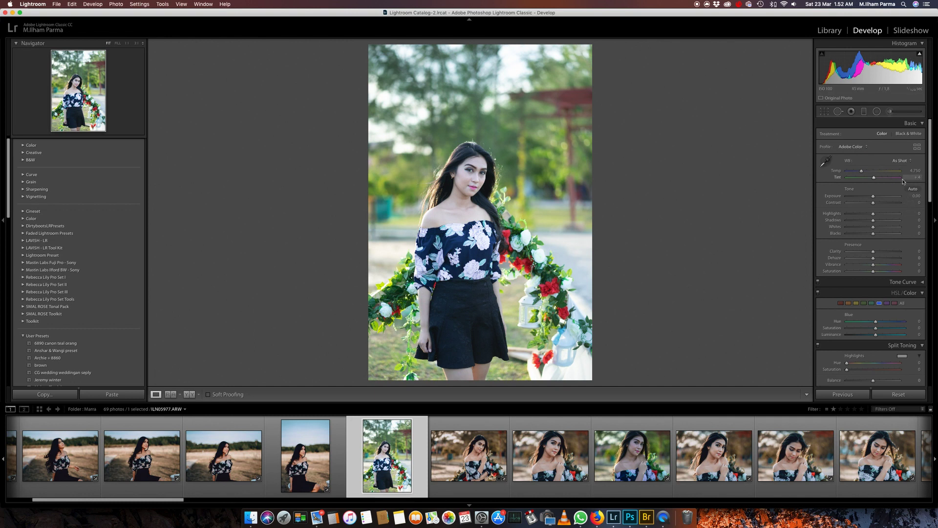
pyautogui.click(912, 189)
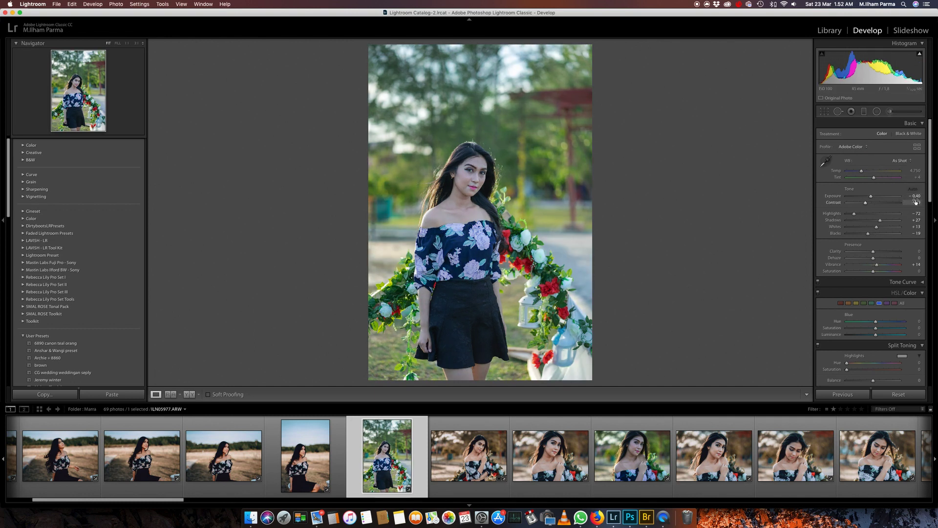
pyautogui.click(903, 161)
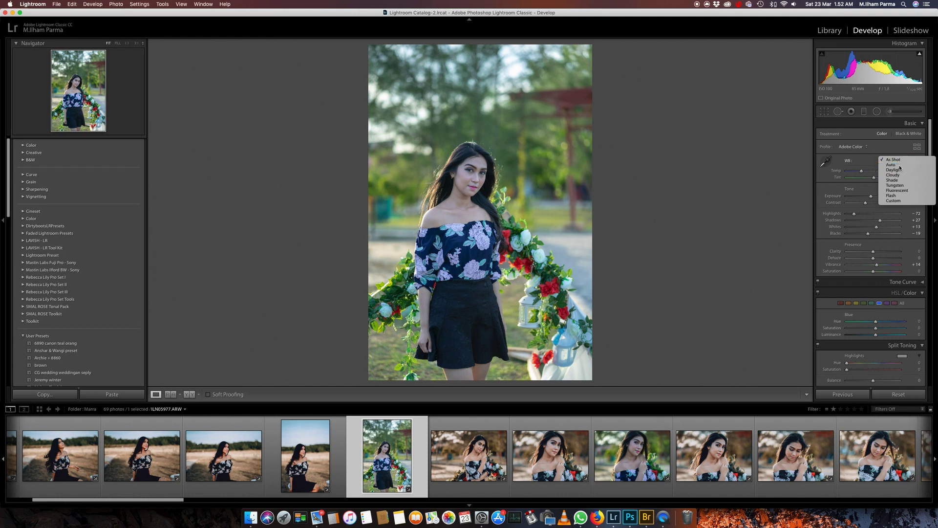
pyautogui.click(901, 168)
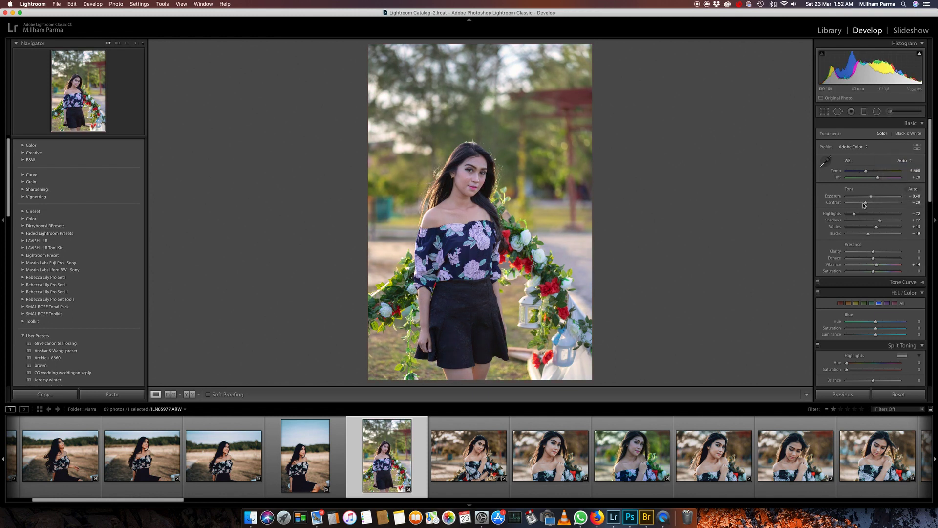
pyautogui.moveTo(865, 202)
pyautogui.mouseDown()
pyautogui.moveTo(875, 203)
pyautogui.moveTo(847, 214)
pyautogui.mouseUp()
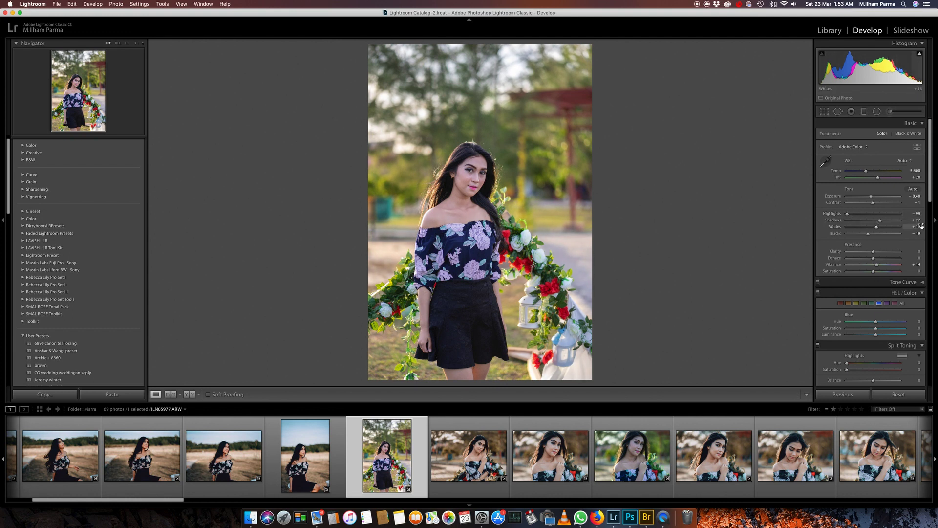
pyautogui.scroll(-3, 860, 264)
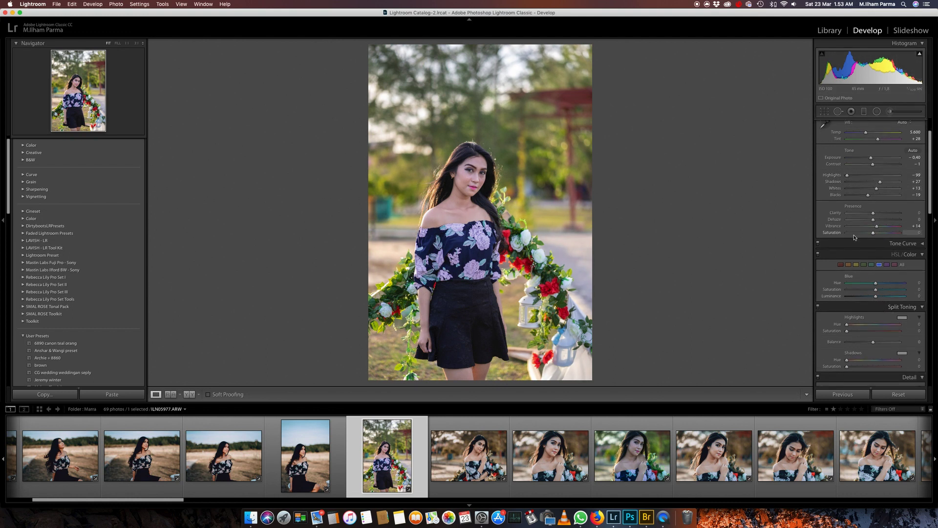
# Select the Green swatch in HSL and nudge its saturation up slightly
pyautogui.click(864, 265)
pyautogui.moveTo(876, 290); pyautogui.dragTo(859, 282)
pyautogui.scroll(-2, 872, 291)
pyautogui.scroll(-1, 874, 295)
pyautogui.scroll(-2, 876, 299)
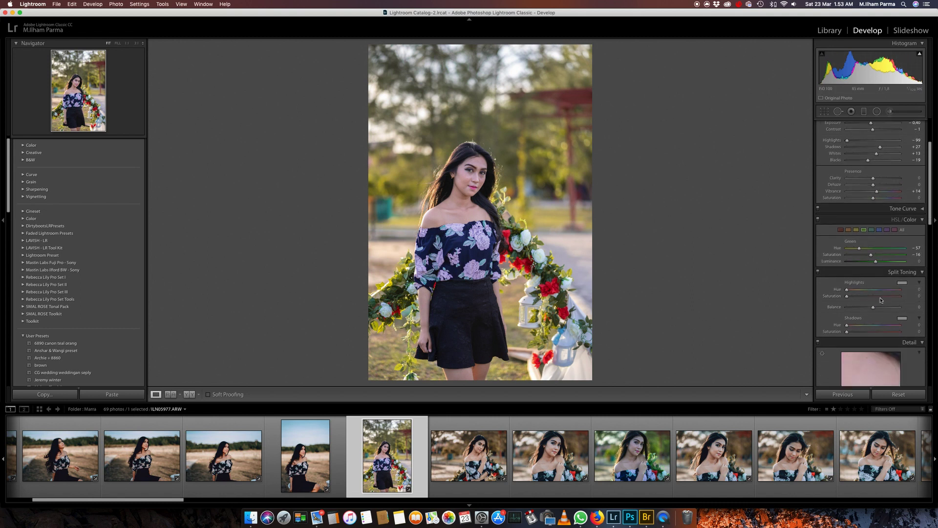
pyautogui.scroll(-2, 879, 303)
pyautogui.scroll(-3, 879, 303)
pyautogui.scroll(-2, 881, 300)
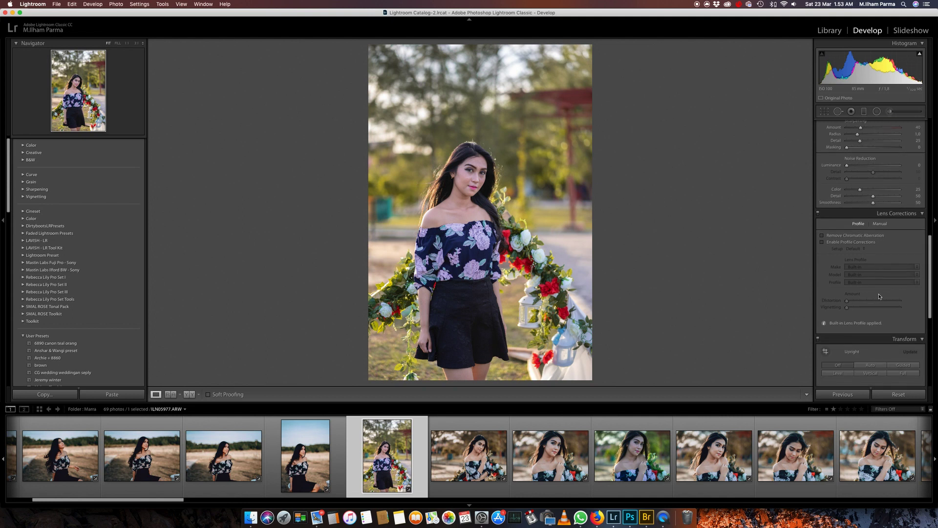
pyautogui.scroll(-2, 879, 300)
pyautogui.scroll(-3, 877, 289)
pyautogui.scroll(2, 860, 220)
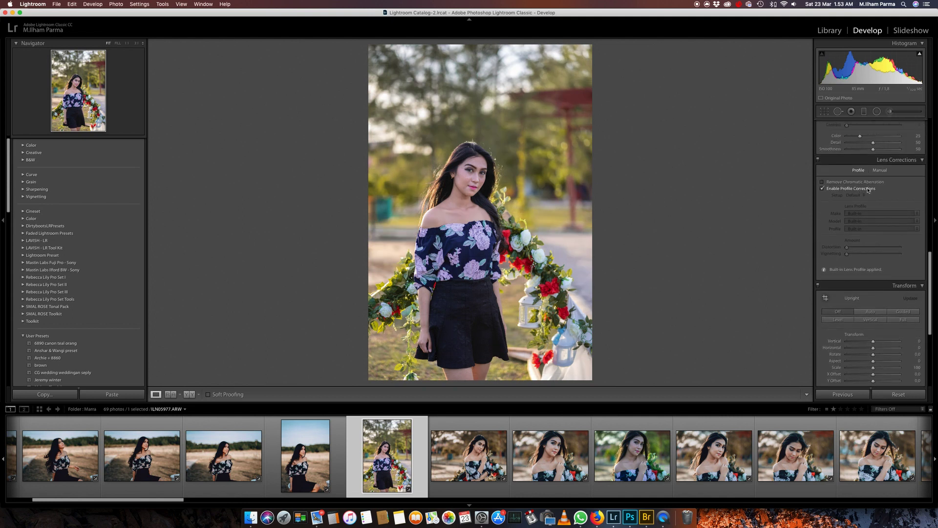
# Compare lens profile corrections for the Sony FE 85mm F1.8 on and off, leaving them off
pyautogui.click(823, 189)
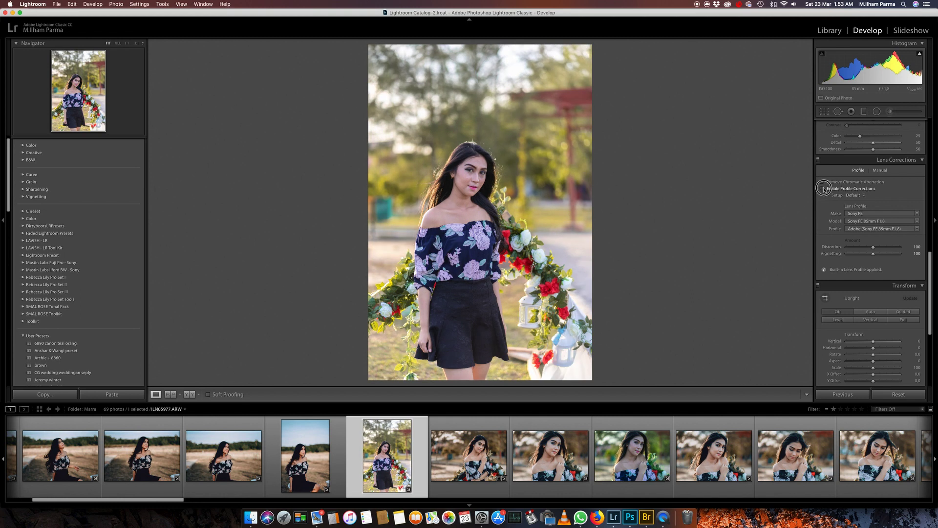
pyautogui.click(824, 188)
pyautogui.click(823, 189)
pyautogui.click(823, 189)
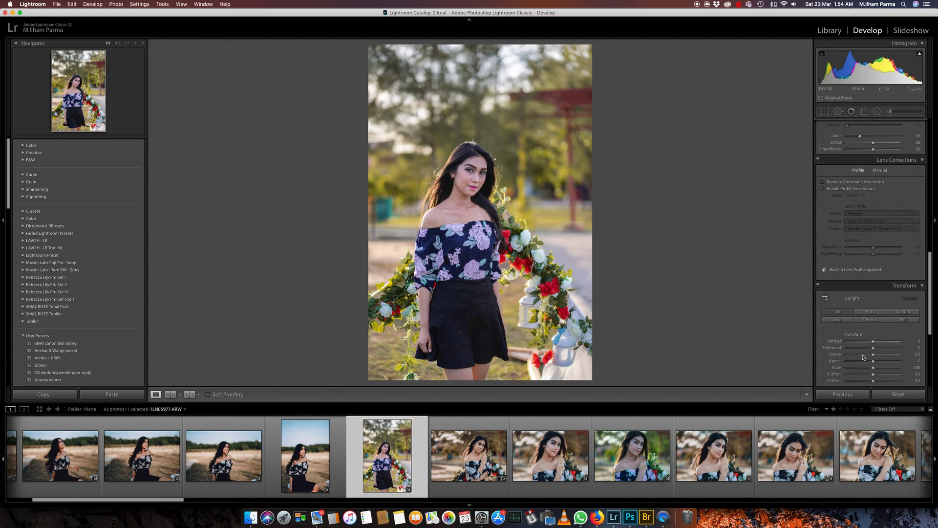
pyautogui.scroll(-3, 874, 274)
pyautogui.scroll(-3, 874, 293)
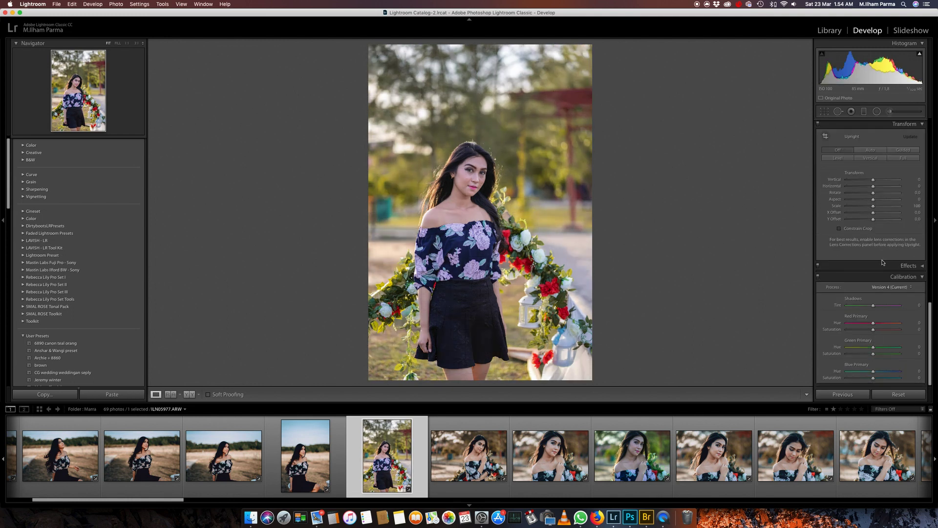
# Set Calibration Shadows Tint +12, Red Hue +4, Green Hue -71 with more Green saturation, and Blue Hue -40
pyautogui.moveTo(874, 307)
pyautogui.mouseDown()
pyautogui.moveTo(885, 307)
pyautogui.moveTo(876, 305)
pyautogui.moveTo(856, 350)
pyautogui.mouseUp()
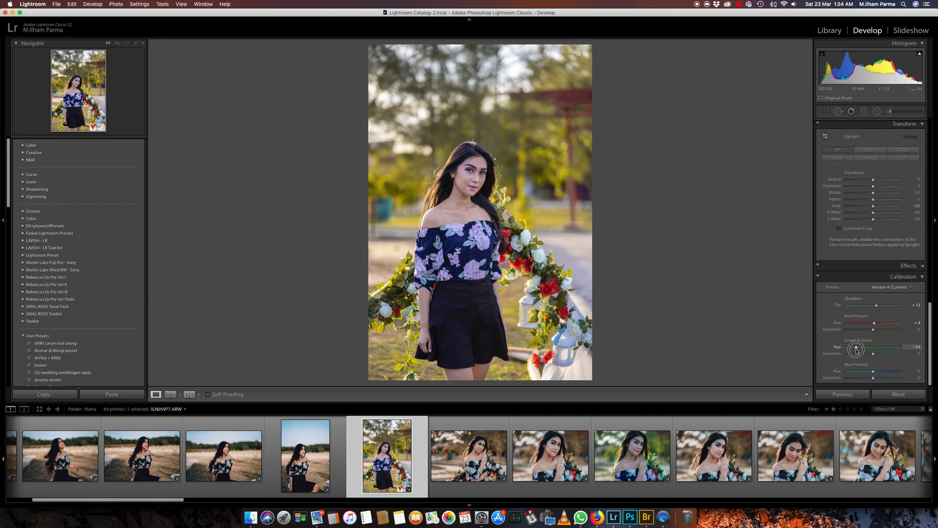
pyautogui.moveTo(856, 349); pyautogui.dragTo(853, 348)
pyautogui.moveTo(873, 353)
pyautogui.mouseDown()
pyautogui.moveTo(886, 355)
pyautogui.moveTo(868, 353)
pyautogui.mouseUp()
pyautogui.moveTo(871, 354)
pyautogui.mouseDown()
pyautogui.moveTo(854, 347)
pyautogui.moveTo(874, 372)
pyautogui.moveTo(864, 371)
pyautogui.mouseUp()
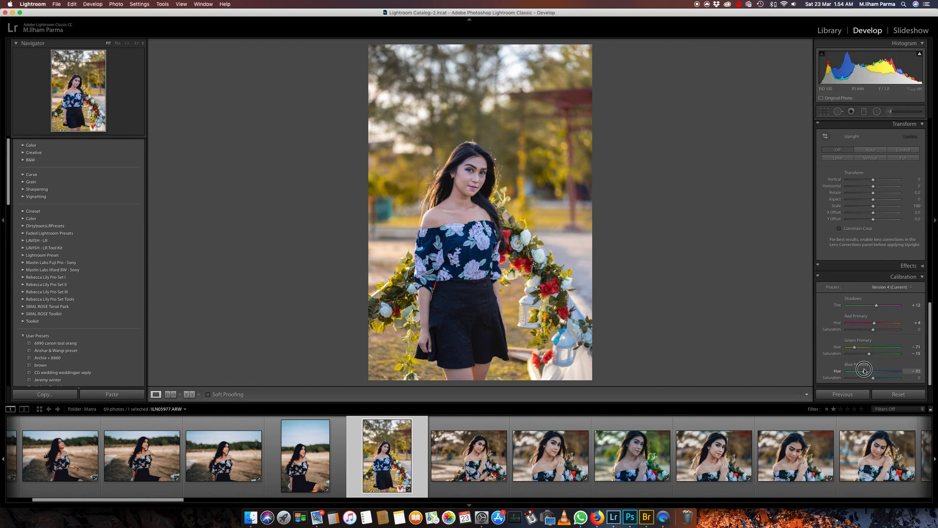
pyautogui.moveTo(863, 371); pyautogui.dragTo(862, 371)
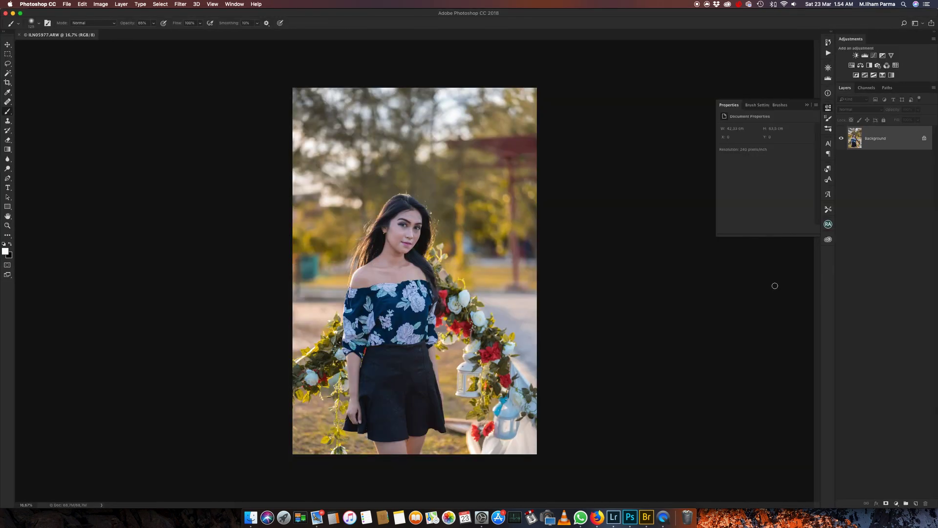
# Zoom in and out on the portrait in Photoshop to inspect the face and skin
pyautogui.scroll(5, 396, 224)
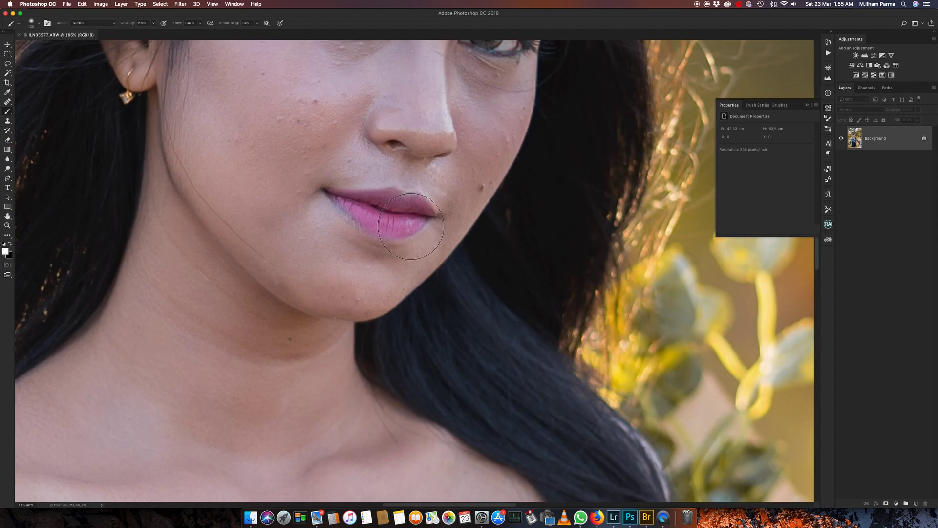
pyautogui.scroll(-2, 413, 231)
pyautogui.scroll(1, 413, 230)
pyautogui.scroll(3, 407, 227)
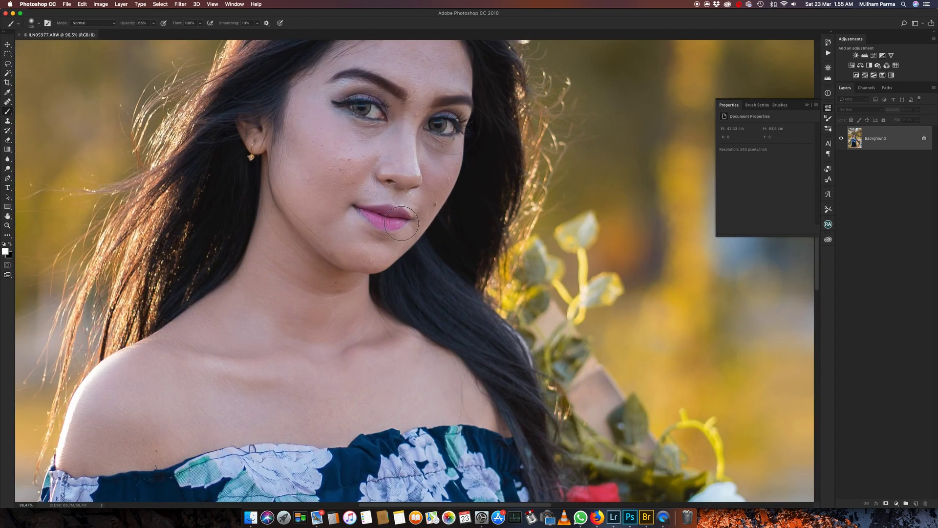
pyautogui.scroll(1, 402, 225)
pyautogui.scroll(1, 401, 224)
pyautogui.scroll(2, 442, 291)
pyautogui.scroll(3, 435, 288)
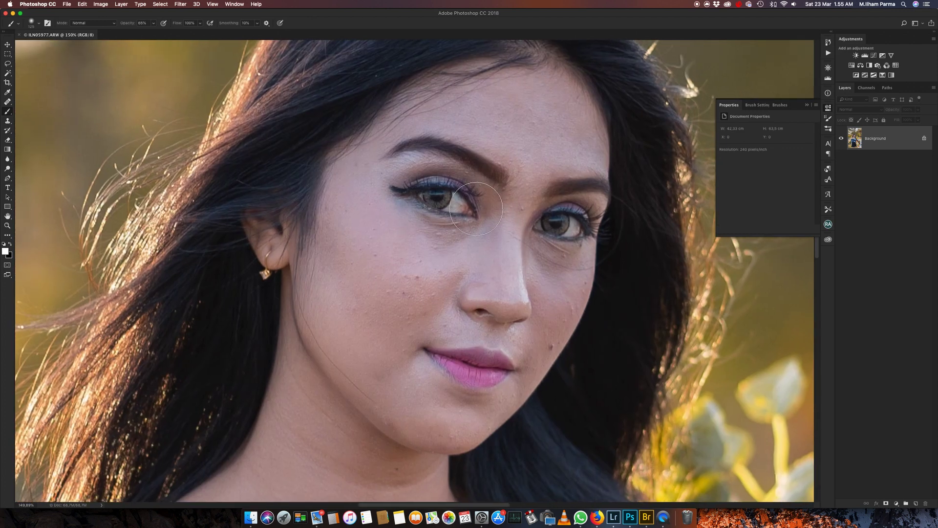
pyautogui.scroll(-2, 378, 287)
pyautogui.scroll(-3, 443, 190)
pyautogui.scroll(-3, 394, 310)
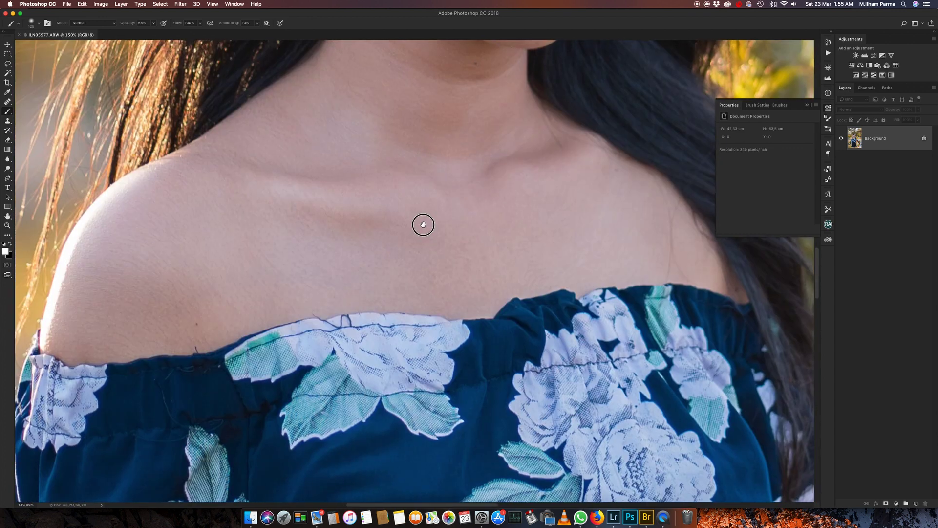
pyautogui.scroll(2, 361, 451)
pyautogui.scroll(3, 420, 391)
pyautogui.scroll(1, 484, 342)
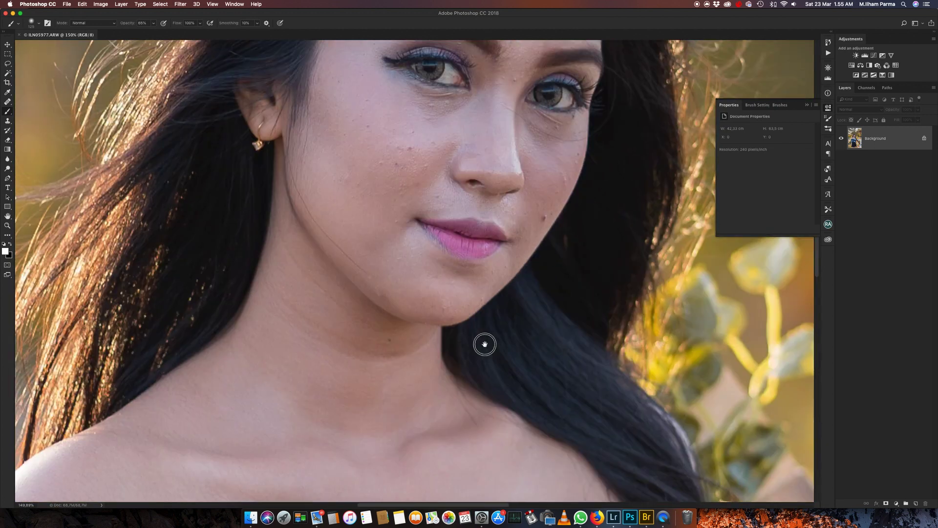
pyautogui.scroll(3, 483, 339)
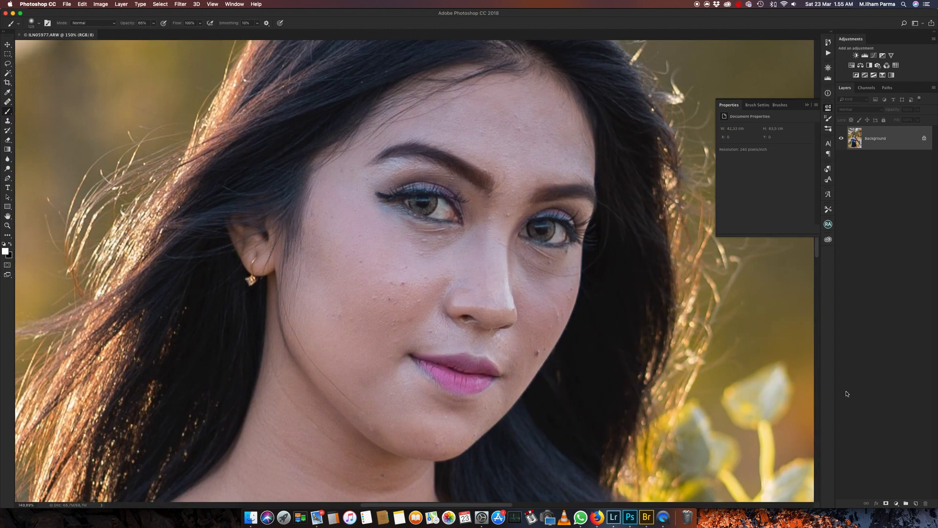
# Create a layer group named Retouch above the Background layer
pyautogui.click(907, 503)
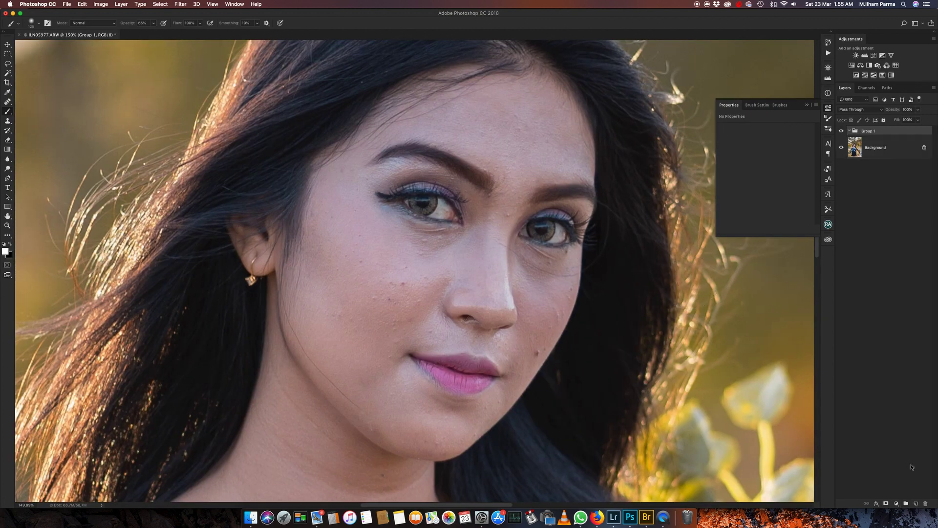
pyautogui.doubleClick(862, 133)
pyautogui.write('Retouch')
pyautogui.press('Return')
# Add an empty layer named Healing inside Retouch and select the Healing Brush Tool
pyautogui.click(916, 504)
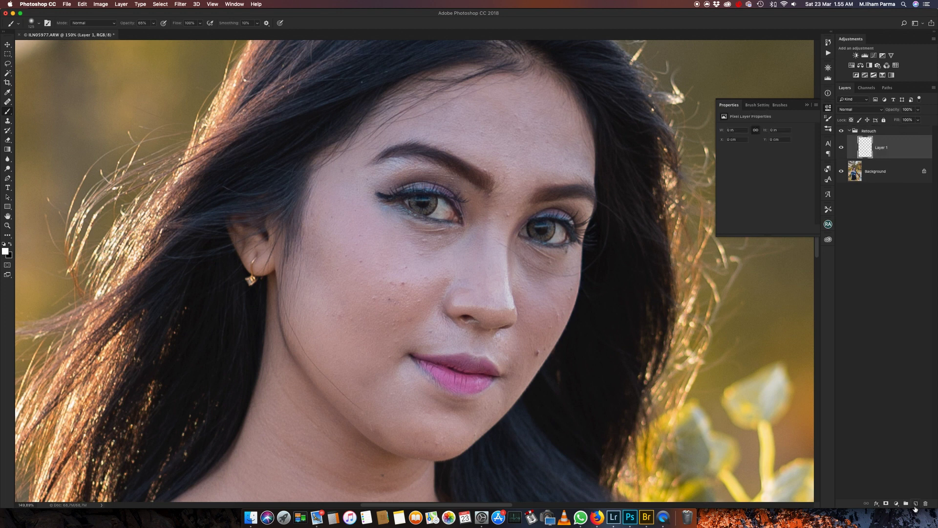
pyautogui.doubleClick(882, 148)
pyautogui.write('Healing')
pyautogui.press('Return')
pyautogui.click(7, 102)
pyautogui.rightClick(7, 102)
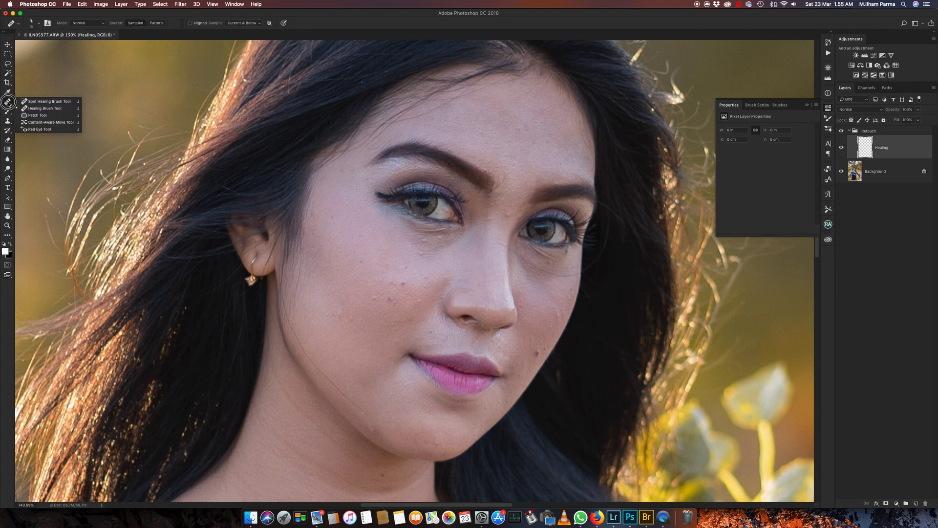
# Heal the blemishes on the nose bridge and between the eyes with the Healing Brush
pyautogui.click(42, 108)
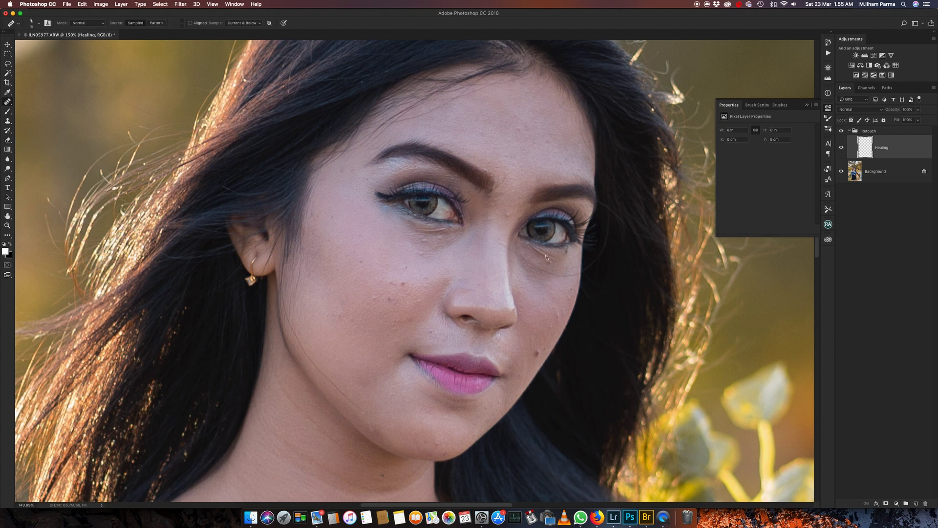
pyautogui.scroll(3, 520, 243)
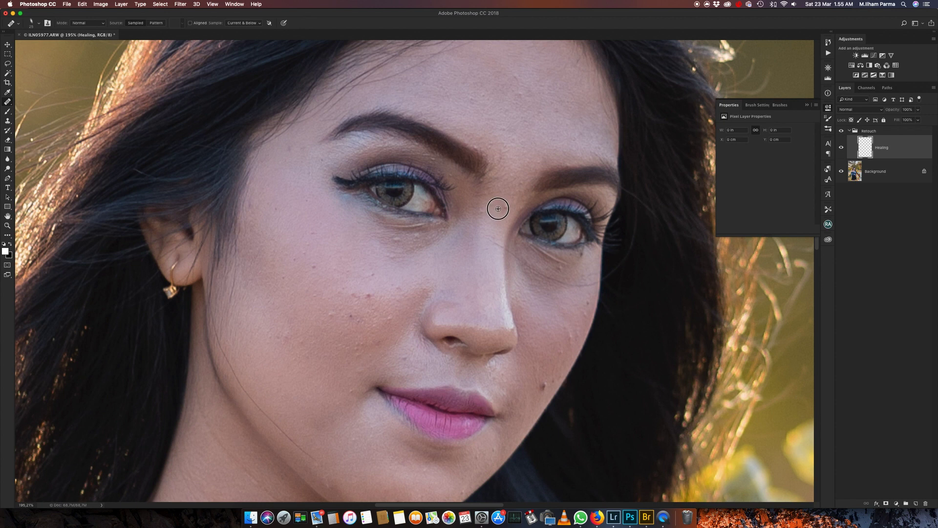
pyautogui.scroll(5, 498, 209)
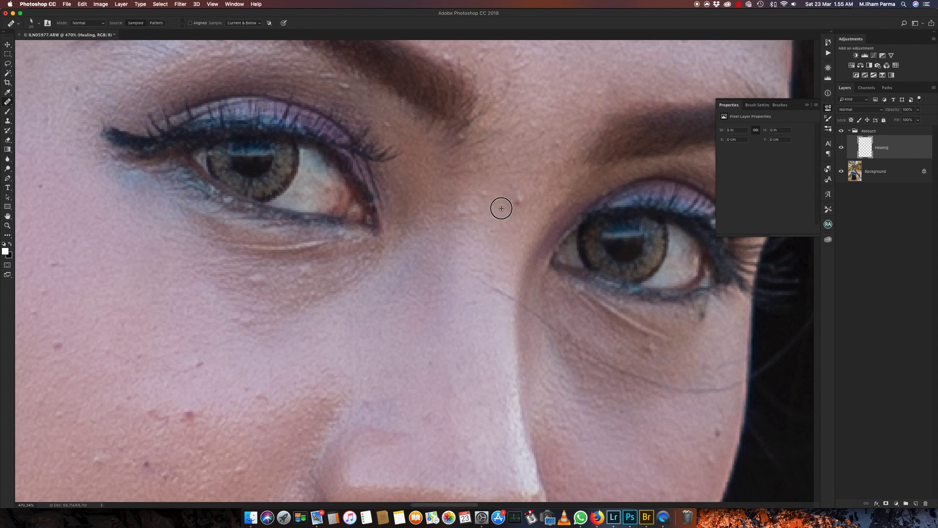
pyautogui.scroll(-5, 507, 214)
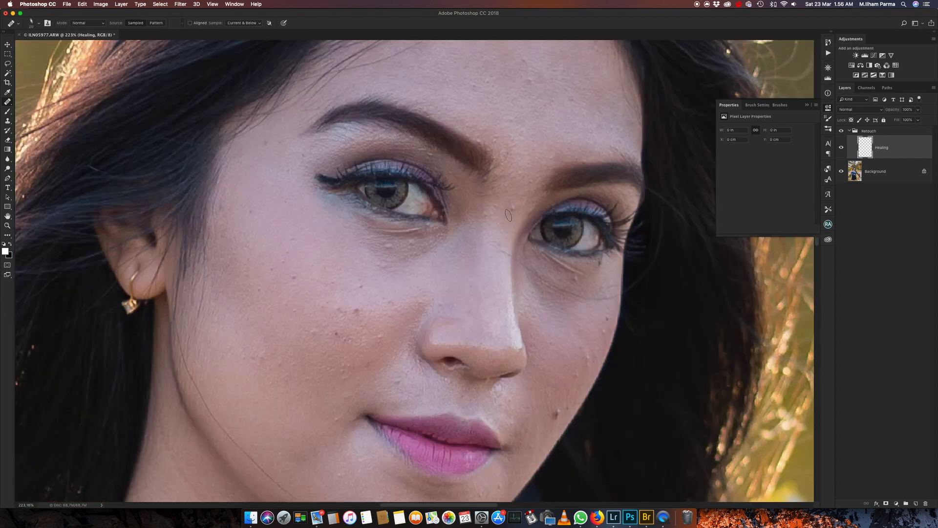
pyautogui.scroll(5, 516, 209)
pyautogui.scroll(-1, 511, 216)
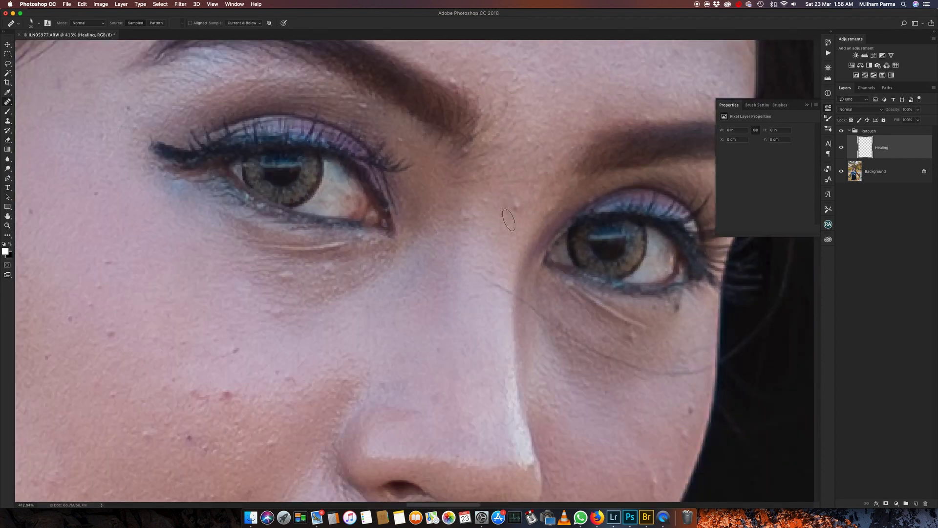
pyautogui.click(516, 204)
pyautogui.click(483, 209)
pyautogui.click(471, 205)
# Heal the spots between and above the eyebrows and across the forehead
pyautogui.scroll(5, 488, 224)
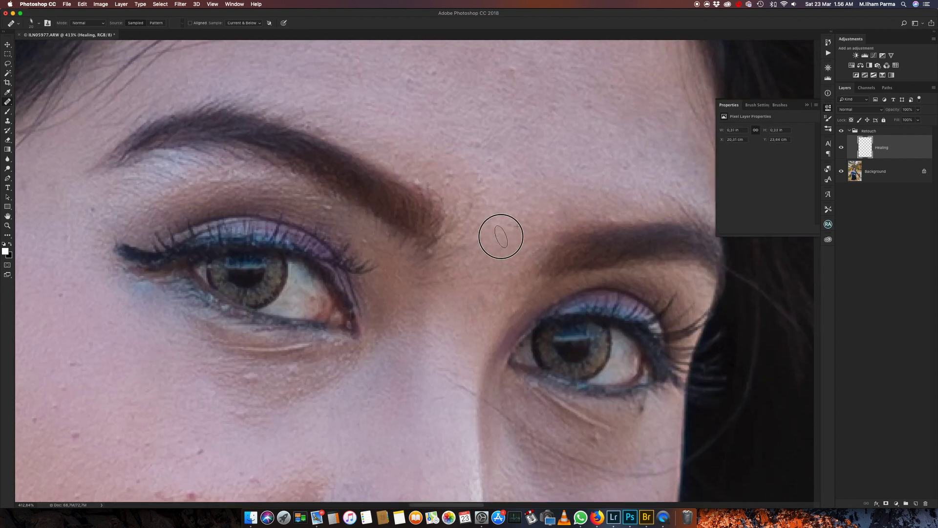
pyautogui.click(558, 205)
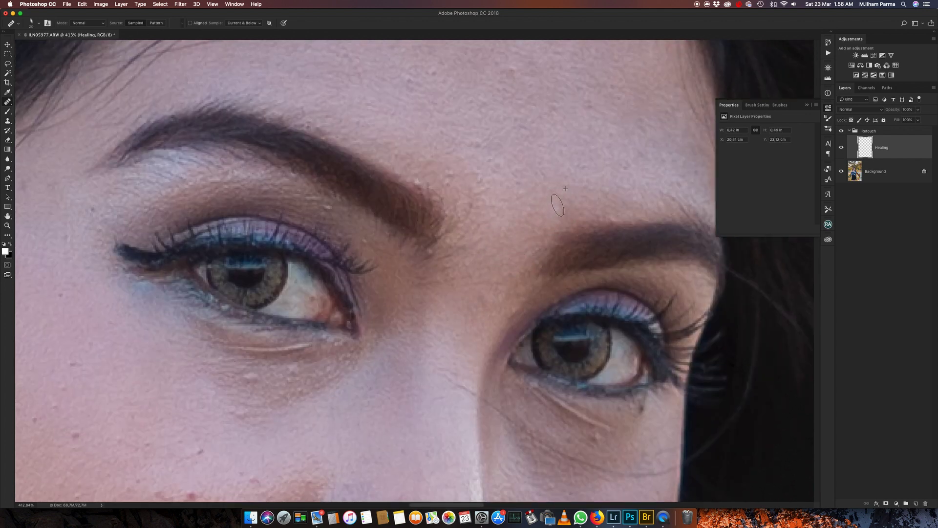
pyautogui.click(492, 173)
pyautogui.click(501, 167)
pyautogui.click(433, 142)
pyautogui.moveTo(489, 97); pyautogui.dragTo(457, 185)
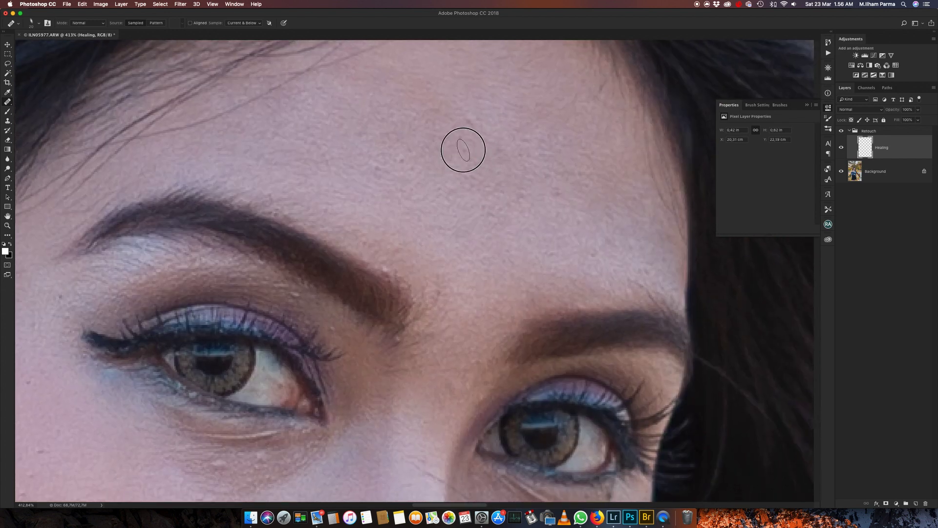
pyautogui.click(474, 130)
# Sample clean skin and heal a spot near the inner eye corner
pyautogui.keyDown('alt'); pyautogui.click(373, 185); pyautogui.keyUp('alt')
pyautogui.click(376, 269)
pyautogui.scroll(-5, 381, 230)
pyautogui.hscroll(-2, 381, 230)
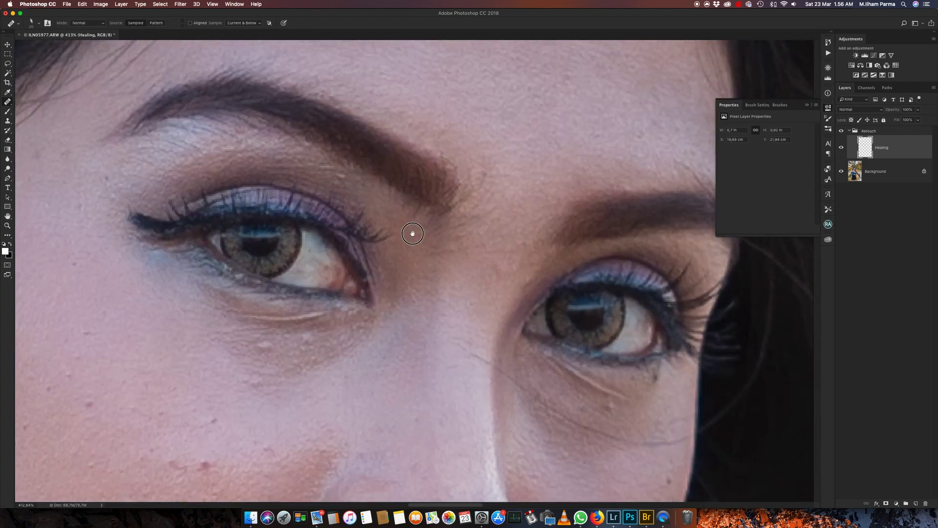
pyautogui.scroll(-7, 391, 235)
pyautogui.hscroll(-6, 391, 235)
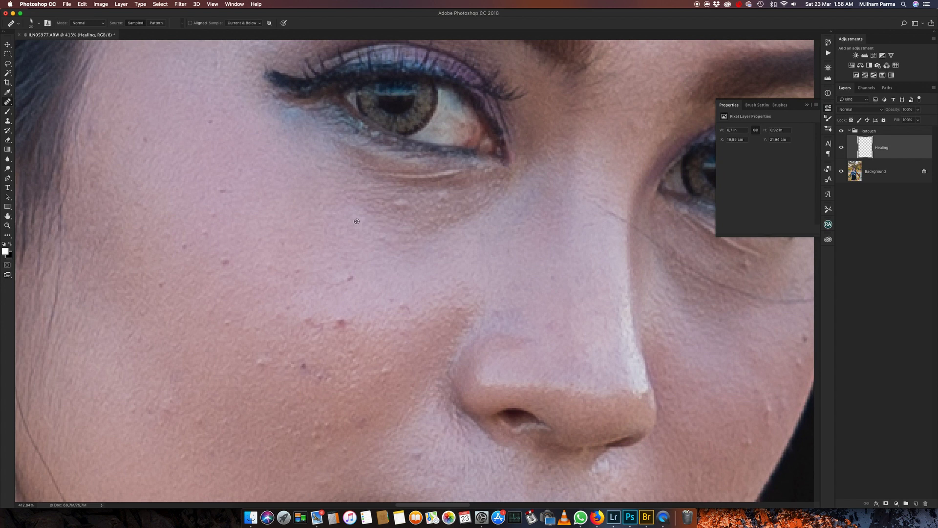
# Heal the small and pale cheek spots and the uneven upper-cheek skin
pyautogui.click(400, 240)
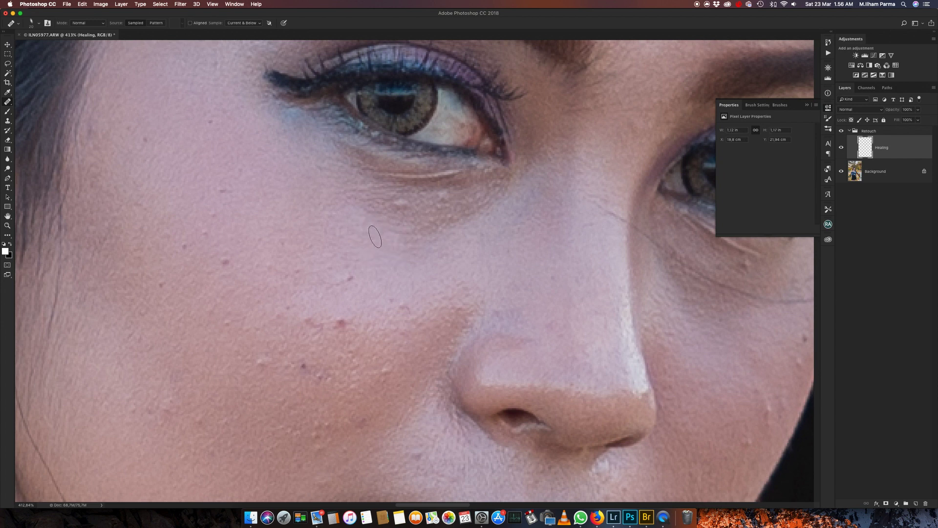
pyautogui.keyDown('alt'); pyautogui.click(381, 199); pyautogui.keyUp('alt')
pyautogui.keyDown('alt'); pyautogui.click(435, 203); pyautogui.keyUp('alt')
pyautogui.click(350, 278)
pyautogui.keyDown('alt'); pyautogui.click(340, 297); pyautogui.keyUp('alt')
pyautogui.click(226, 260)
pyautogui.keyDown('alt'); pyautogui.click(230, 210); pyautogui.keyUp('alt')
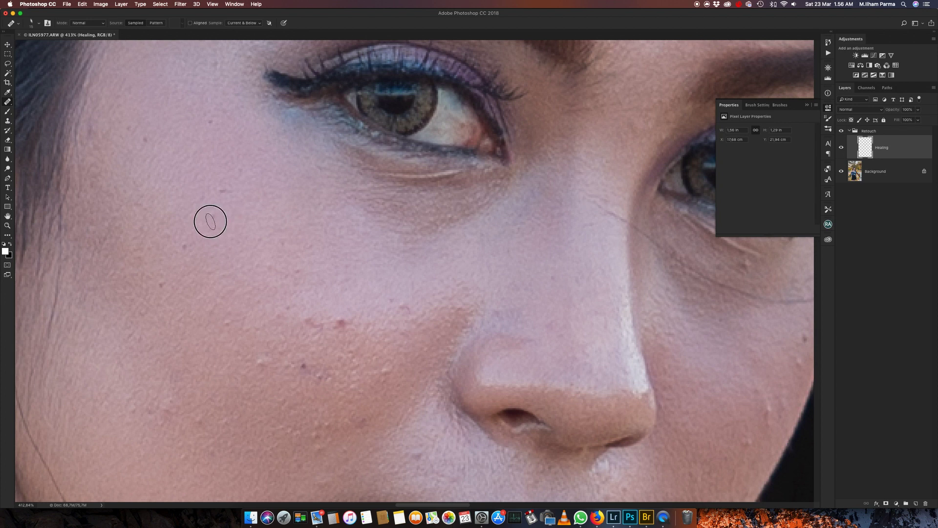
pyautogui.moveTo(209, 220)
pyautogui.mouseDown()
pyautogui.moveTo(237, 172)
pyautogui.moveTo(216, 127)
pyautogui.mouseUp()
pyautogui.click(148, 136)
# Heal the dark spot, red spots and remaining blemishes across the lower cheek
pyautogui.scroll(-5, 222, 221)
pyautogui.hscroll(-5, 223, 222)
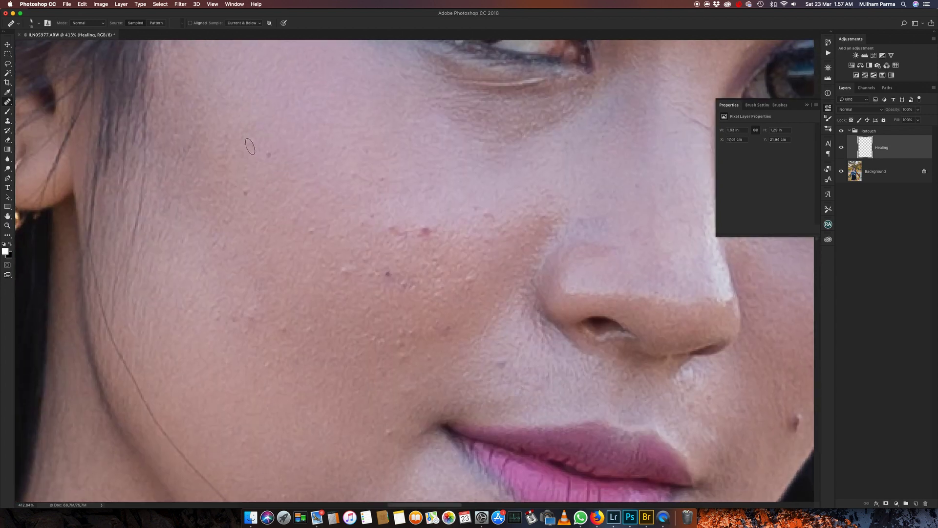
pyautogui.click(244, 193)
pyautogui.click(389, 274)
pyautogui.click(426, 228)
pyautogui.click(409, 220)
pyautogui.click(478, 271)
pyautogui.click(445, 336)
pyautogui.click(398, 358)
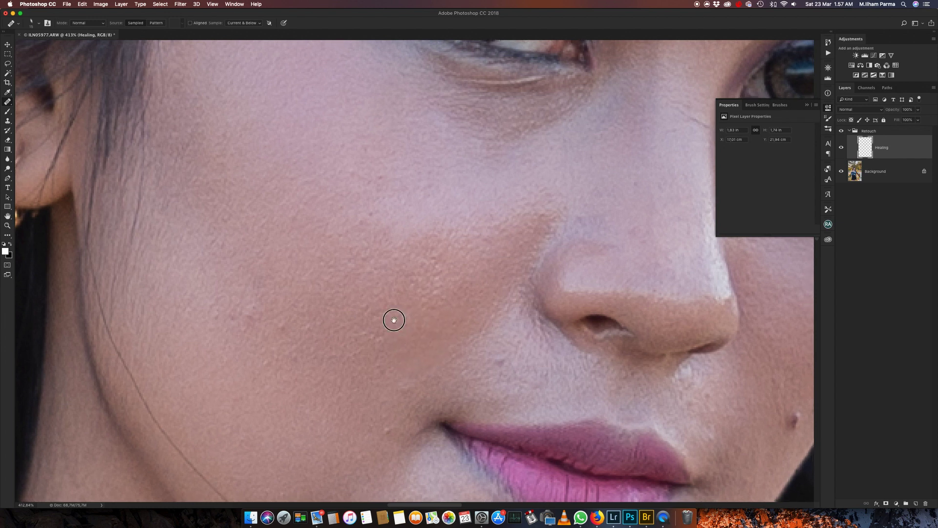
pyautogui.scroll(-5, 392, 318)
pyautogui.click(383, 280)
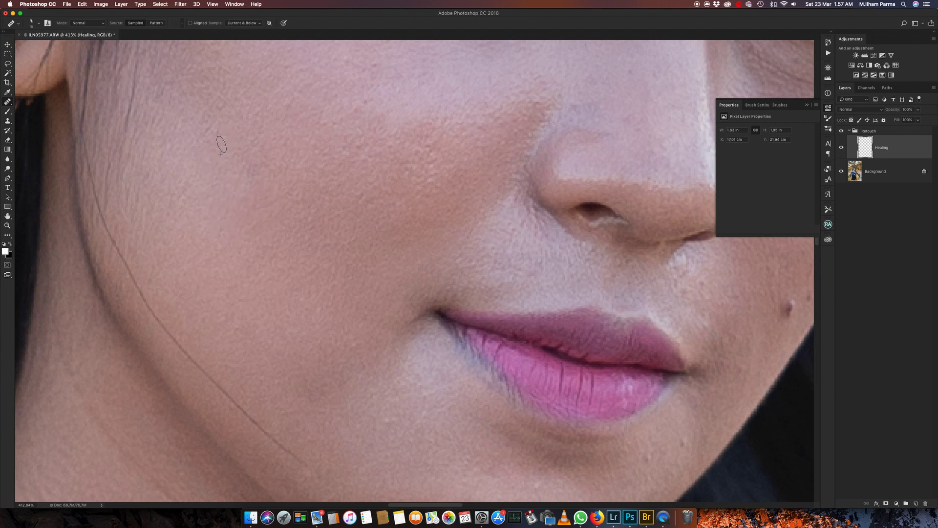
pyautogui.click(196, 223)
# With a smaller brush, heal the dark blemishes along the side of the nose
pyautogui.moveTo(369, 151); pyautogui.dragTo(367, 293)
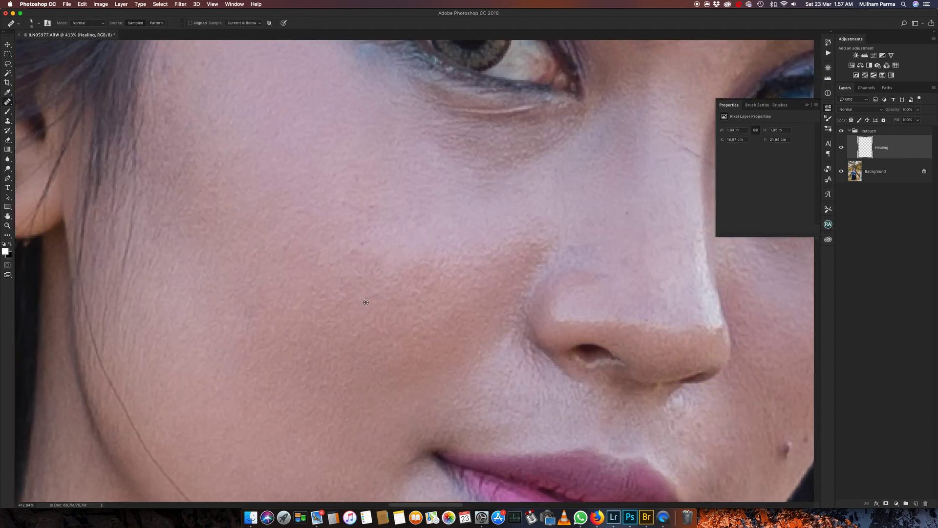
pyautogui.keyDown('alt'); pyautogui.click(384, 186); pyautogui.keyUp('alt')
pyautogui.hscroll(5, 456, 244)
pyautogui.scroll(1, 457, 245)
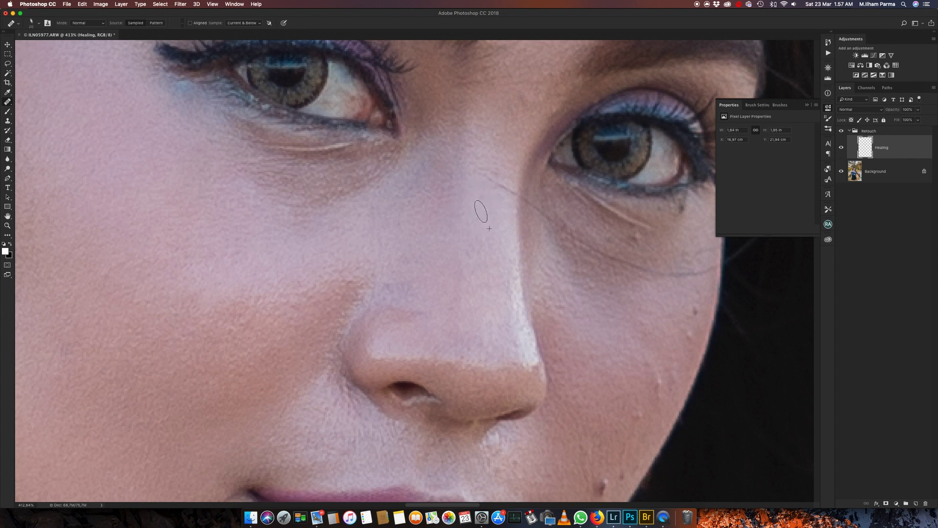
pyautogui.hscroll(3, 503, 168)
pyautogui.press('[')
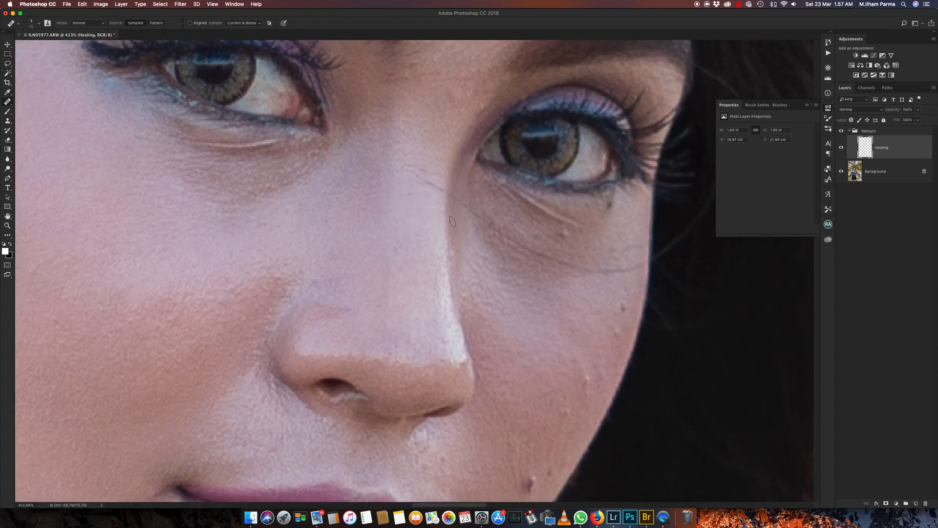
pyautogui.scroll(2, 444, 217)
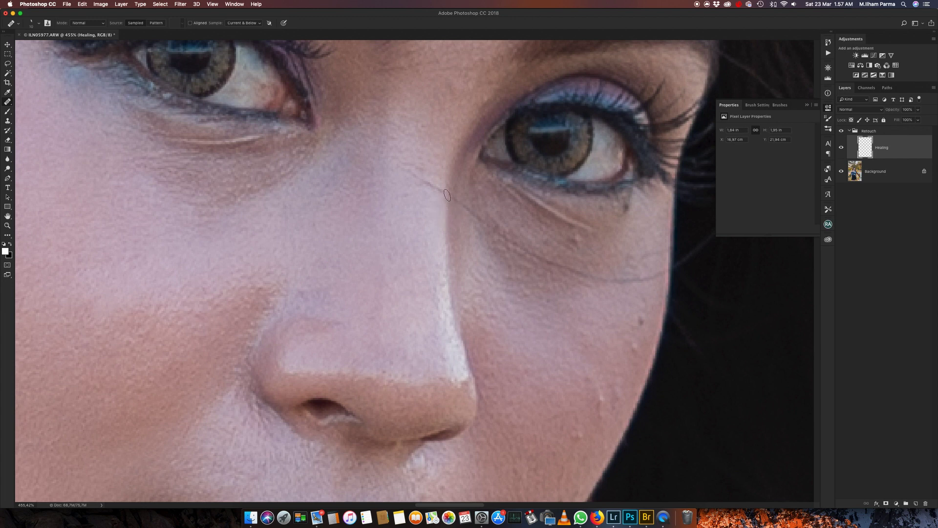
pyautogui.keyDown('alt'); pyautogui.click(432, 209); pyautogui.keyUp('alt')
pyautogui.keyDown('alt'); pyautogui.click(449, 221); pyautogui.keyUp('alt')
pyautogui.moveTo(447, 203); pyautogui.dragTo(402, 168)
pyautogui.click(426, 207)
# Smooth the wrinkle under the eye and heal a blemish at the jaw edge
pyautogui.moveTo(559, 278); pyautogui.dragTo(600, 281)
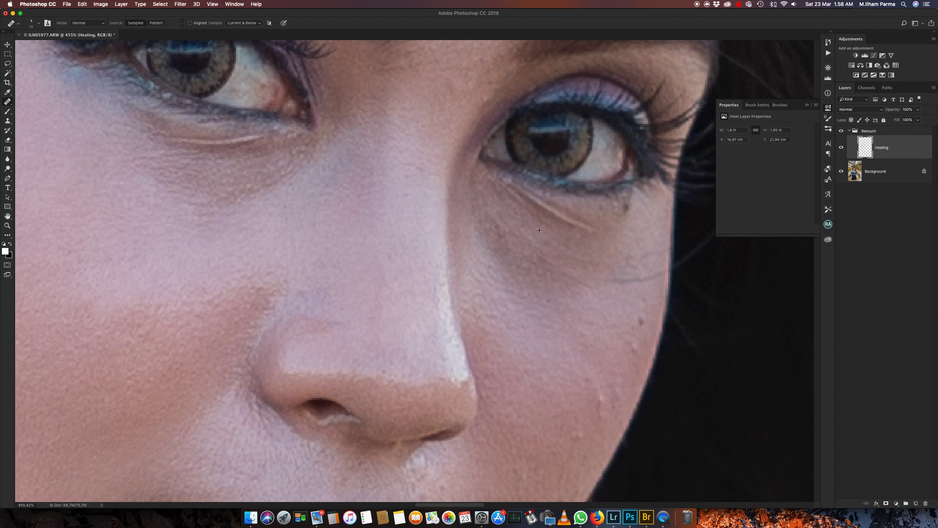
pyautogui.click(639, 321)
pyautogui.moveTo(551, 382); pyautogui.dragTo(545, 272)
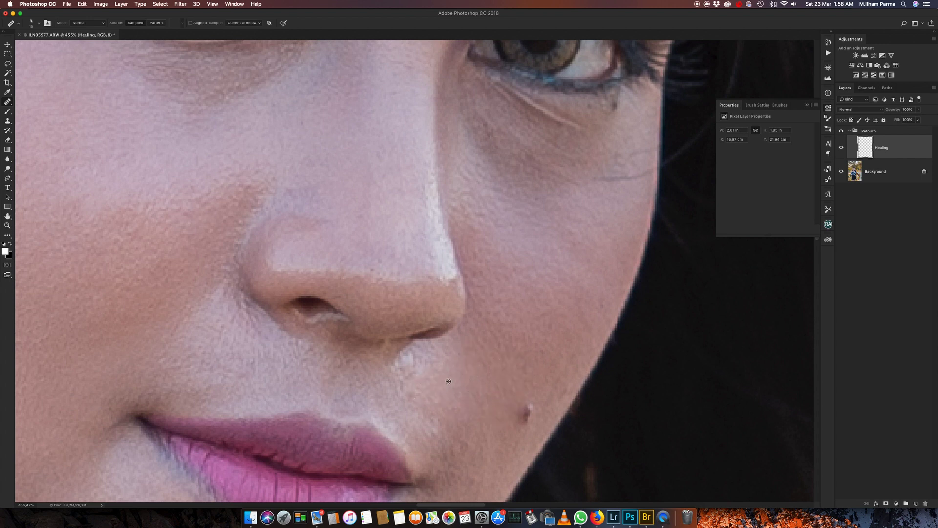
# Sample clean skin near the mouth and heal the blemishes on the chin
pyautogui.moveTo(434, 379); pyautogui.dragTo(481, 281)
pyautogui.keyDown('alt'); pyautogui.click(480, 281); pyautogui.keyUp('alt')
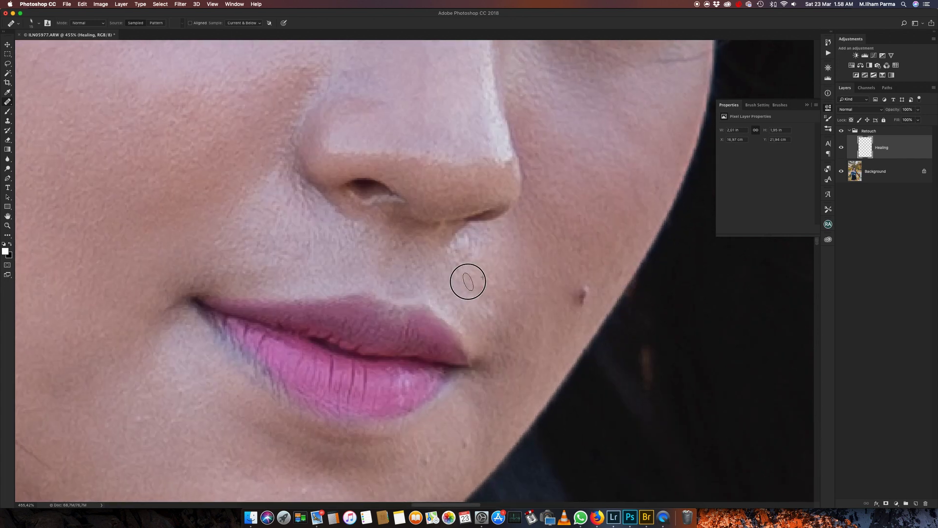
pyautogui.scroll(-1, 518, 279)
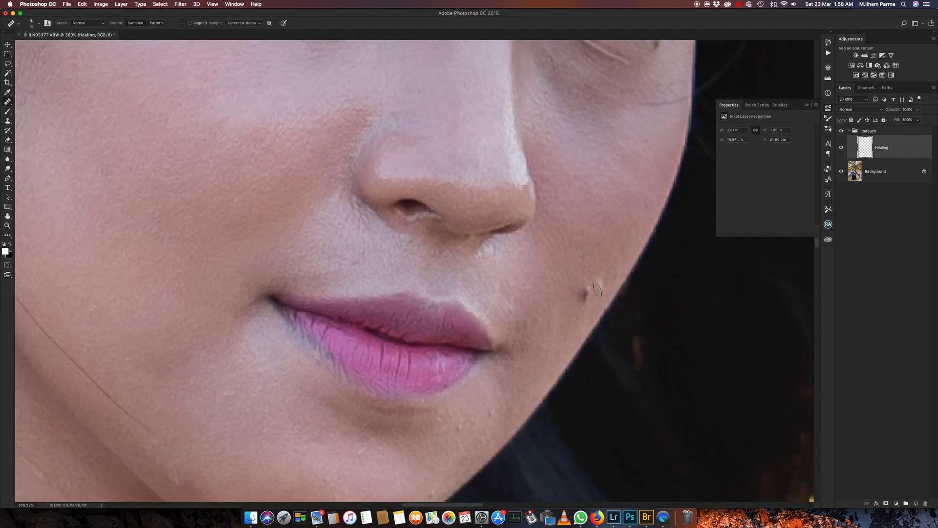
pyautogui.scroll(-1, 512, 398)
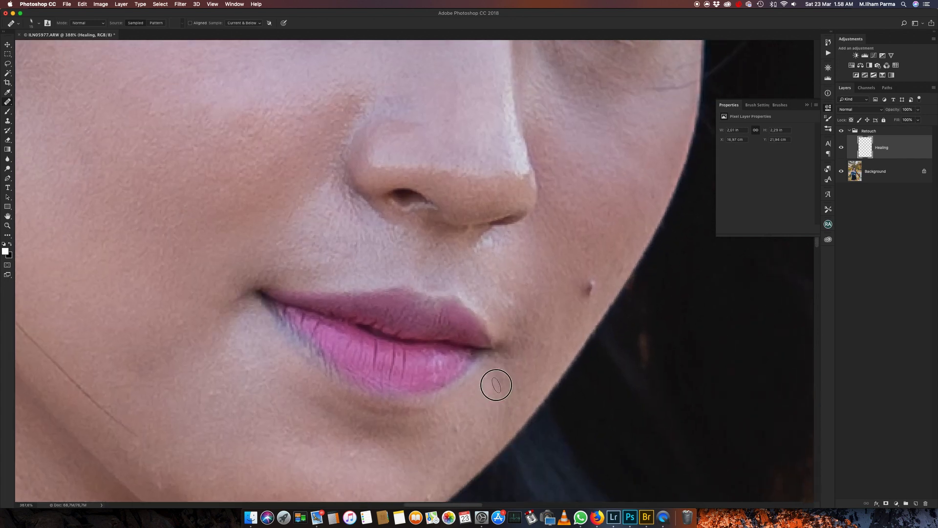
pyautogui.moveTo(468, 426); pyautogui.dragTo(522, 278)
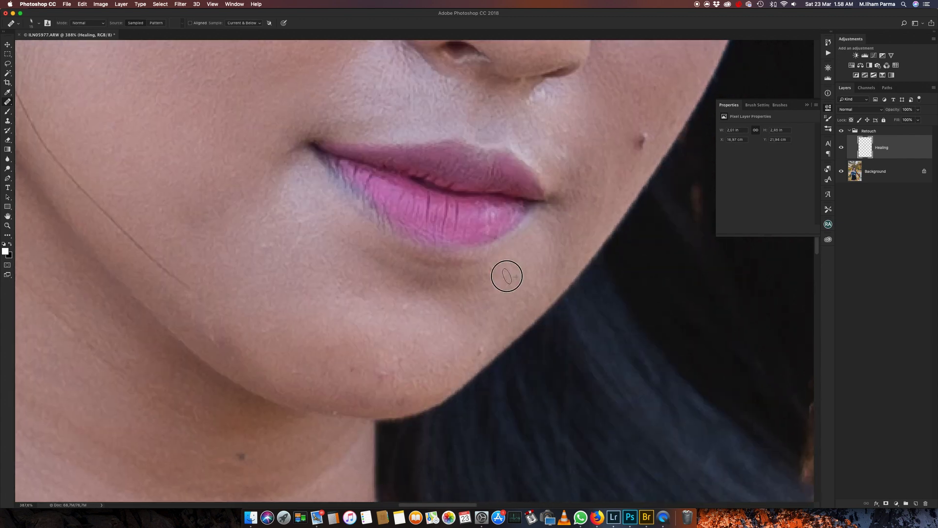
pyautogui.moveTo(483, 343); pyautogui.dragTo(478, 330)
pyautogui.click(381, 372)
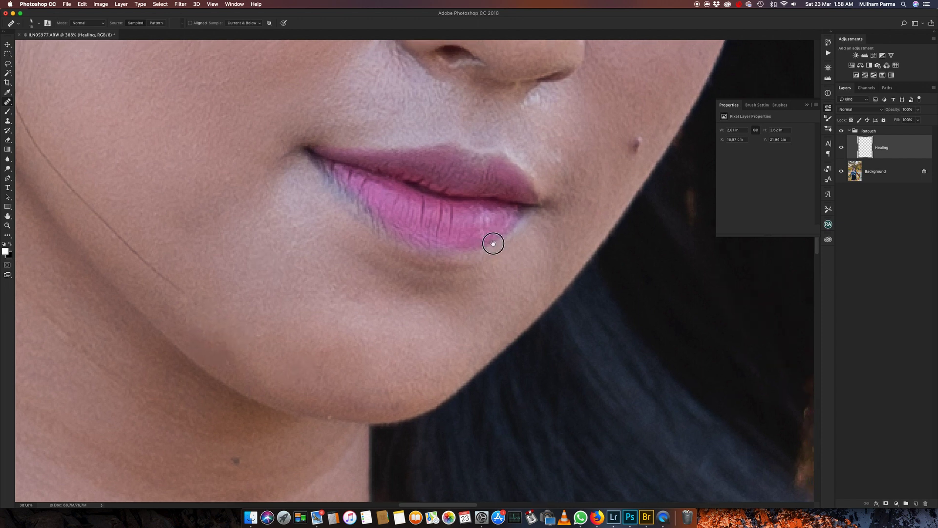
pyautogui.moveTo(492, 245); pyautogui.dragTo(322, 454)
pyautogui.scroll(3, 455, 284)
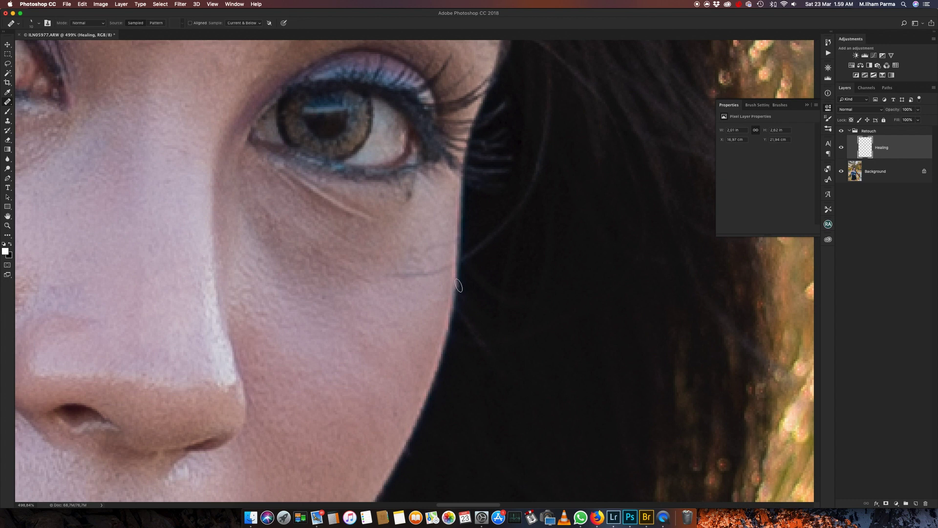
# Heal the wrinkle line and skin along the jaw and face edge
pyautogui.keyDown('alt'); pyautogui.click(455, 294); pyautogui.keyUp('alt')
pyautogui.moveTo(458, 264); pyautogui.dragTo(377, 272)
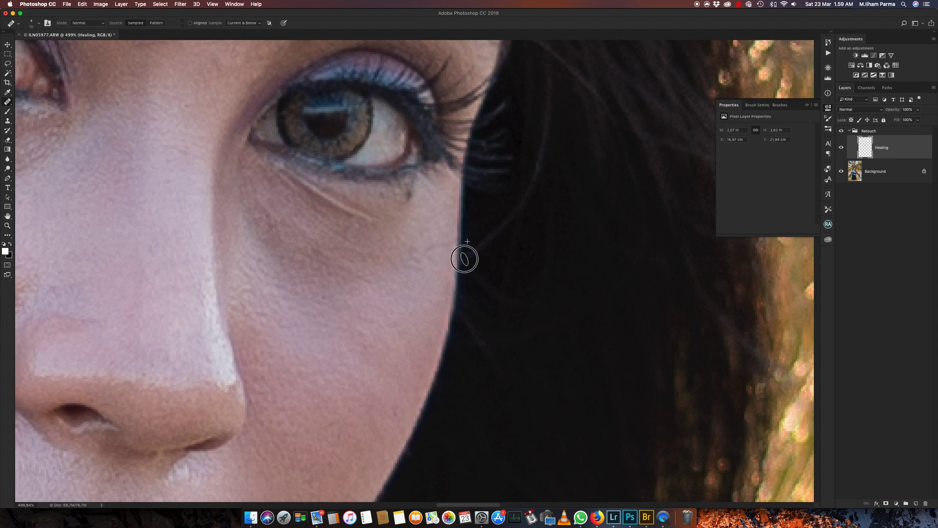
pyautogui.click(499, 247)
# Clone dark hair over stray strands at the cheek edge, then enlarge the brush
pyautogui.press('s')
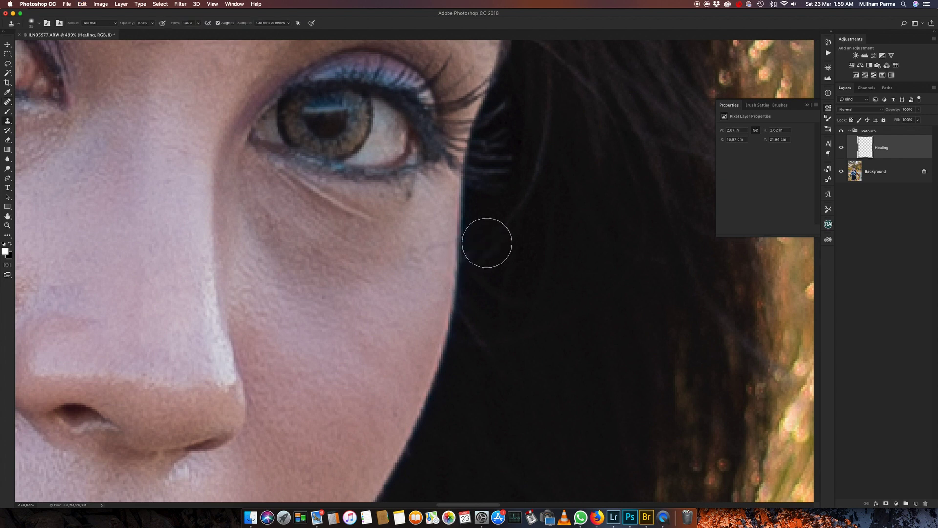
pyautogui.scroll(3, 483, 227)
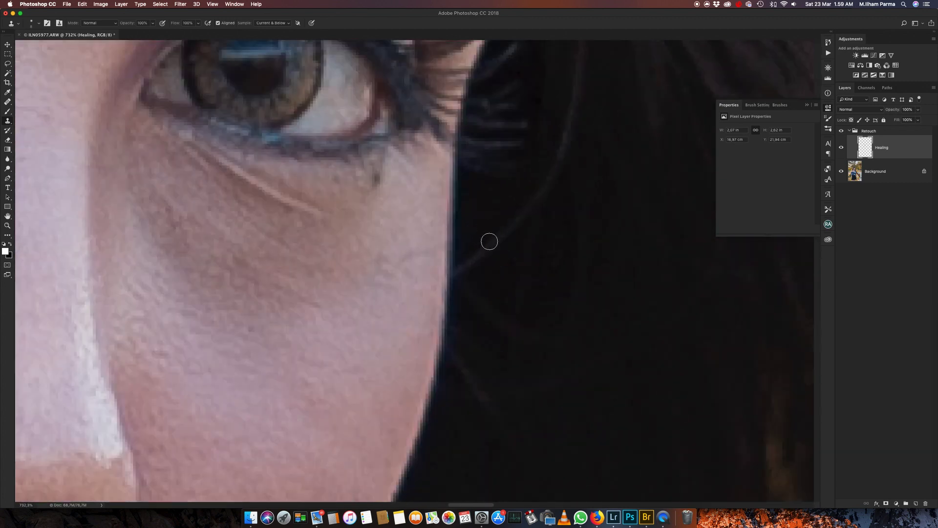
pyautogui.keyDown('alt'); pyautogui.click(469, 235); pyautogui.keyUp('alt')
pyautogui.click(464, 253)
pyautogui.moveTo(486, 239); pyautogui.dragTo(488, 211)
pyautogui.moveTo(507, 212)
pyautogui.mouseDown()
pyautogui.moveTo(514, 228)
pyautogui.moveTo(534, 186)
pyautogui.mouseUp()
pyautogui.moveTo(466, 273)
pyautogui.mouseDown()
pyautogui.moveTo(503, 324)
pyautogui.moveTo(458, 335)
pyautogui.moveTo(476, 217)
pyautogui.mouseUp()
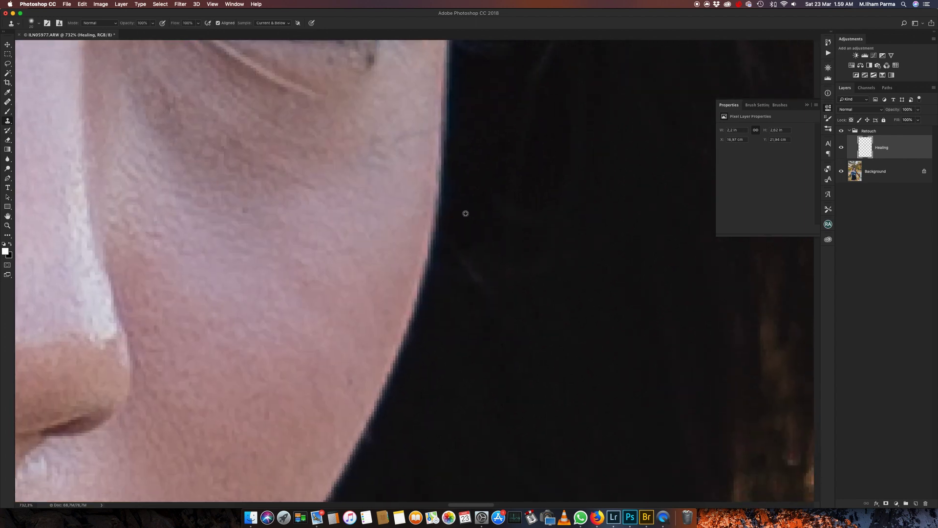
pyautogui.press(']')
pyautogui.press(']')
pyautogui.scroll(-10, 457, 254)
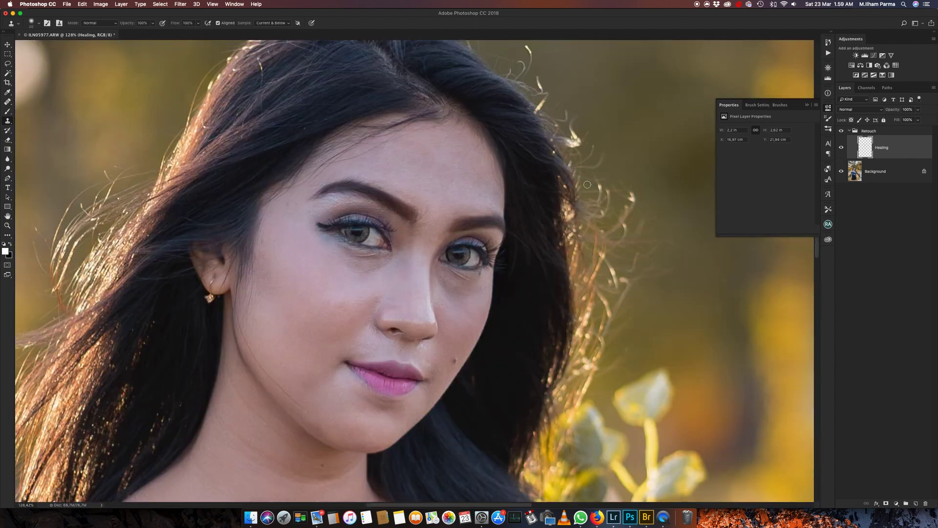
# With the Healing Brush, sample clean skin and heal the skin under the eye
pyautogui.scroll(5, 538, 262)
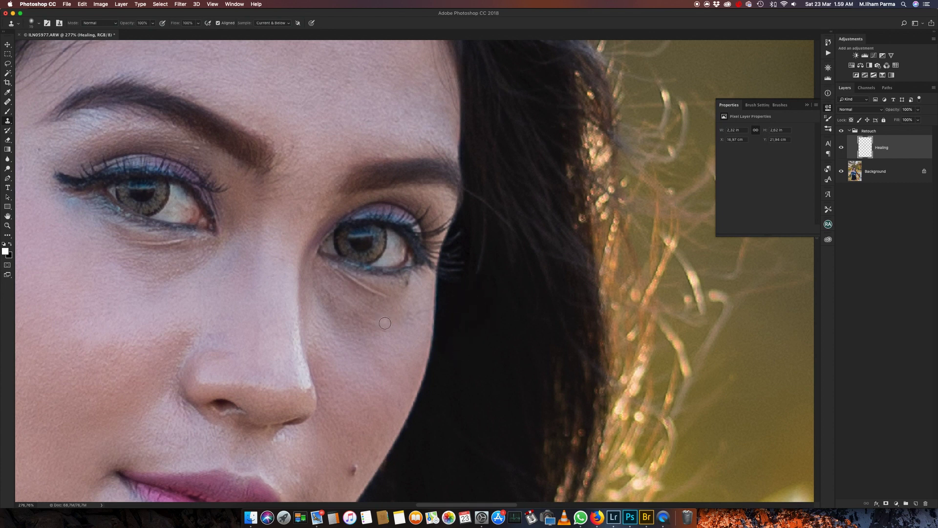
pyautogui.press('j')
pyautogui.scroll(2, 345, 290)
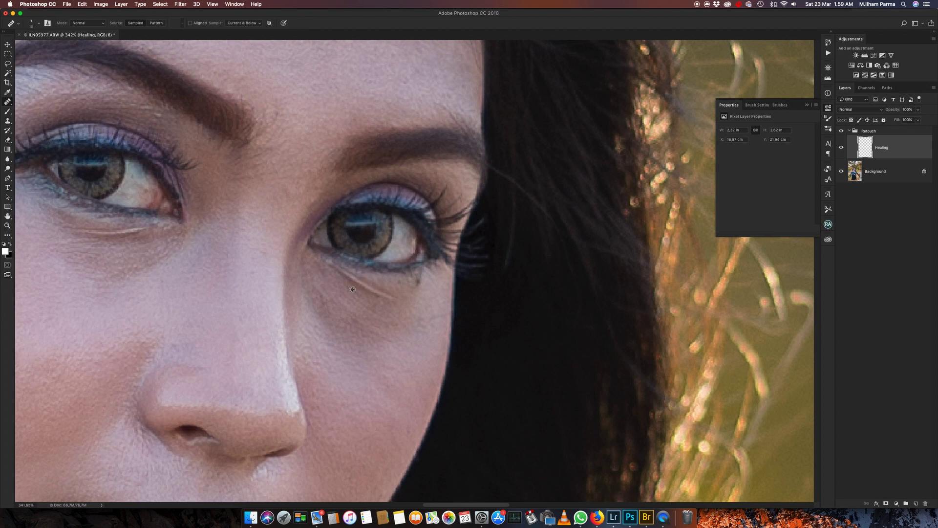
pyautogui.keyDown('alt'); pyautogui.click(332, 280); pyautogui.keyUp('alt')
pyautogui.moveTo(329, 263); pyautogui.dragTo(394, 318)
pyautogui.moveTo(311, 266); pyautogui.dragTo(583, 248)
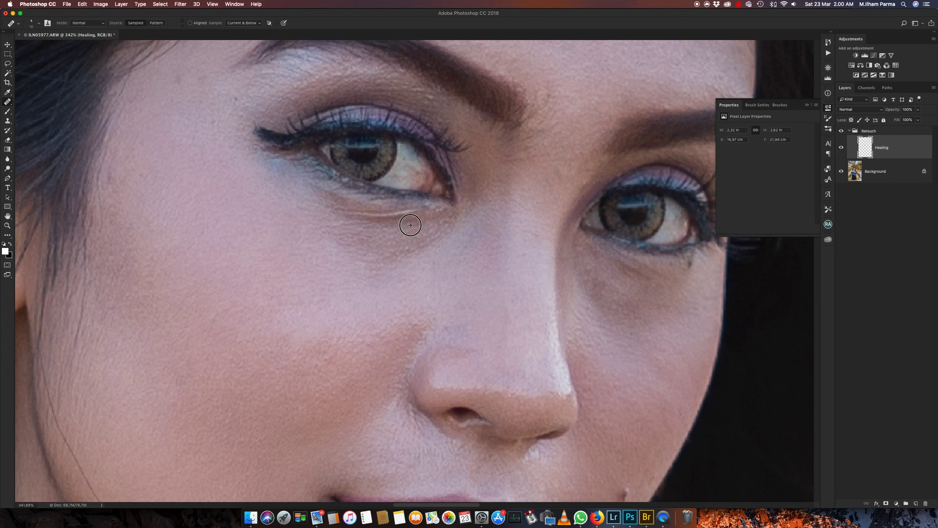
# Remove the bright line under the left eye, redoing the heal after an undo
pyautogui.moveTo(415, 209); pyautogui.dragTo(334, 205)
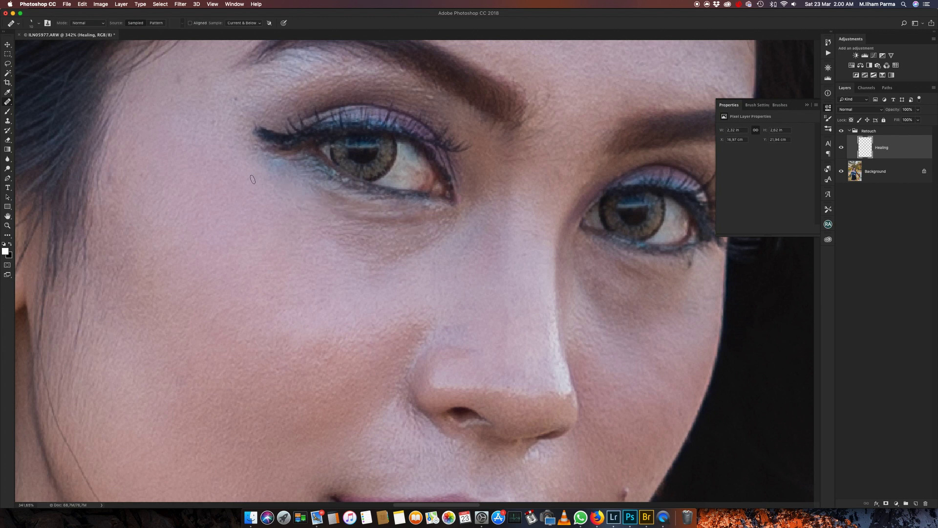
pyautogui.scroll(-5, 390, 242)
pyautogui.scroll(2, 391, 237)
pyautogui.scroll(2, 392, 230)
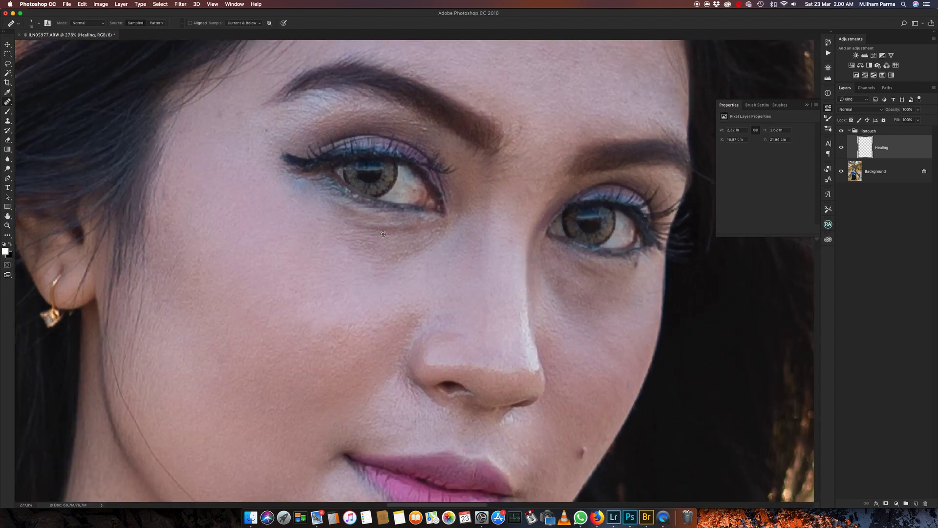
pyautogui.press('super+z')
pyautogui.moveTo(375, 237); pyautogui.dragTo(335, 229)
pyautogui.scroll(3, 256, 78)
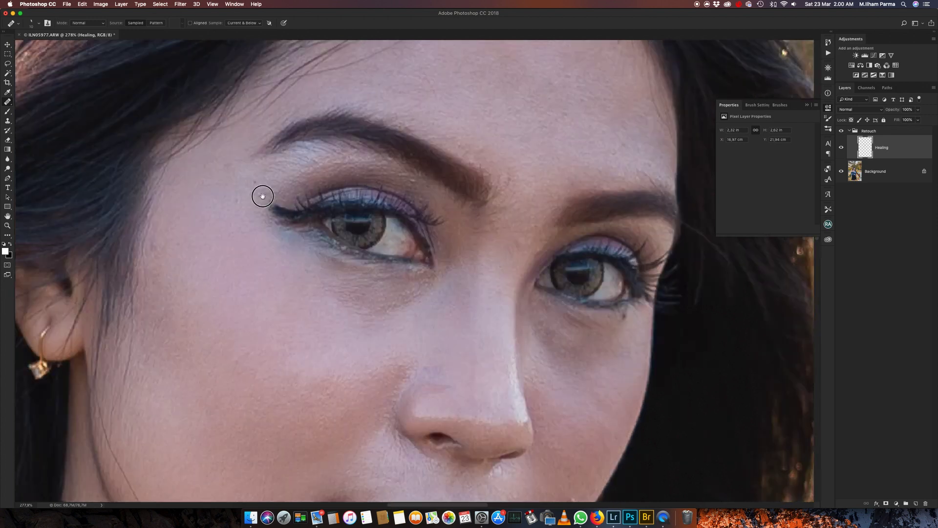
pyautogui.scroll(2, 293, 127)
pyautogui.scroll(-5, 155, 317)
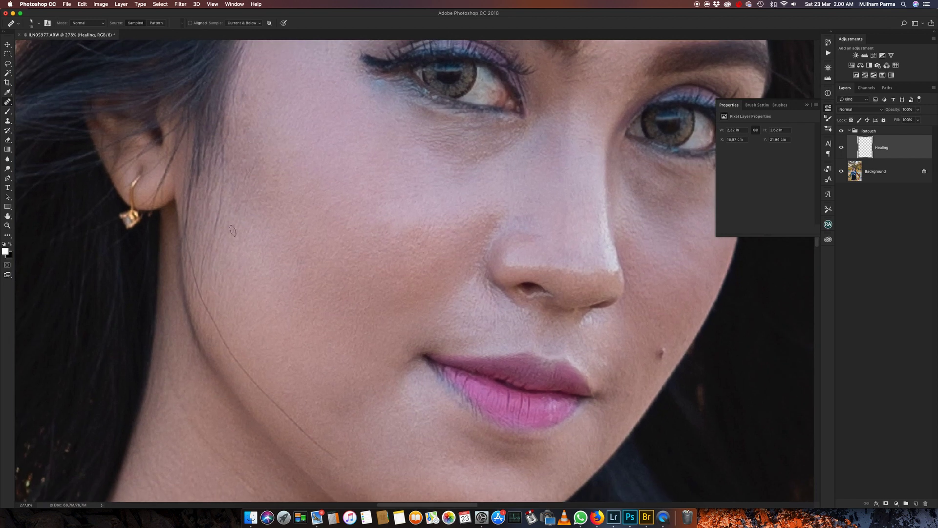
# Heal a cheek spot, the hairline beside the cheek, and the dark strand along the jawline
pyautogui.click(220, 185)
pyautogui.moveTo(213, 142); pyautogui.dragTo(206, 210)
pyautogui.moveTo(336, 445); pyautogui.dragTo(283, 415)
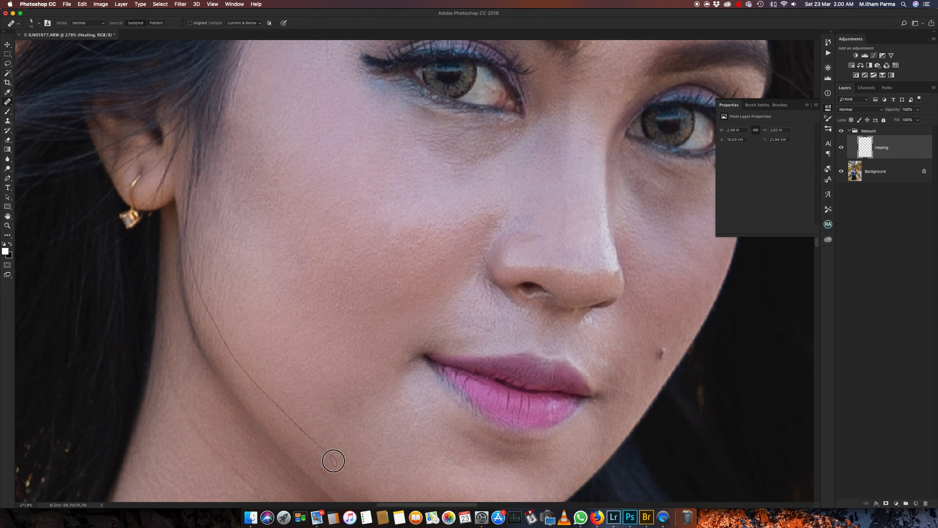
pyautogui.moveTo(198, 277); pyautogui.dragTo(281, 409)
pyautogui.moveTo(201, 279); pyautogui.dragTo(206, 307)
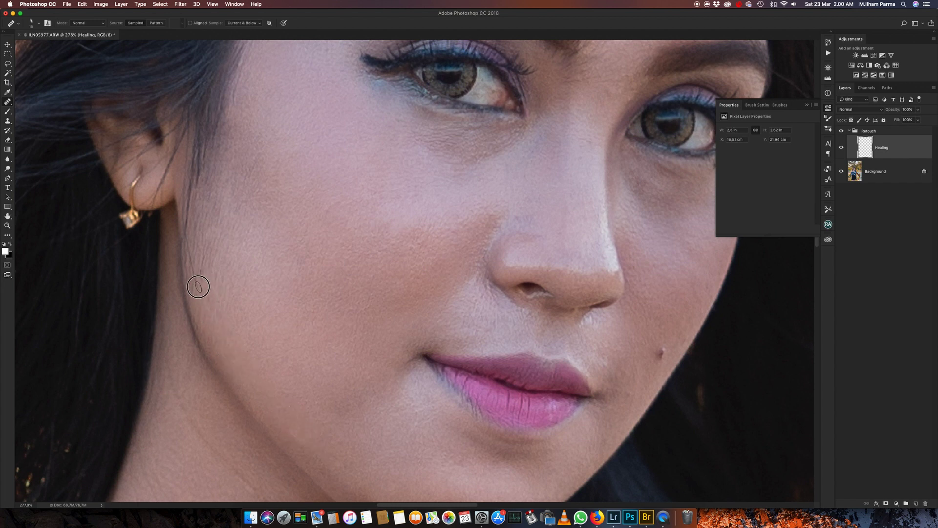
pyautogui.keyDown('alt'); pyautogui.scroll(-5, 189, 257); pyautogui.keyUp('alt')
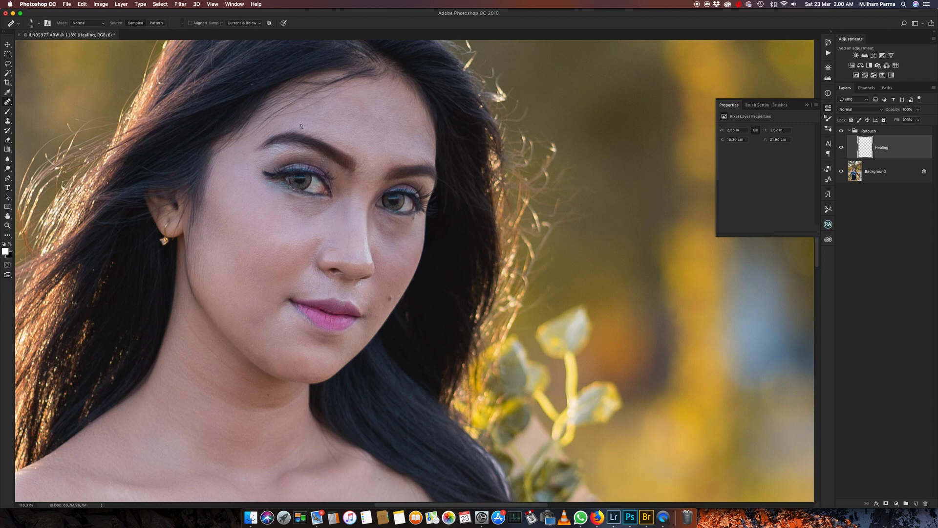
# Heal the small blemish on the forehead
pyautogui.keyDown('alt'); pyautogui.scroll(2, 246, 208); pyautogui.keyUp('alt')
pyautogui.keyDown('alt'); pyautogui.scroll(2, 247, 115); pyautogui.keyUp('alt')
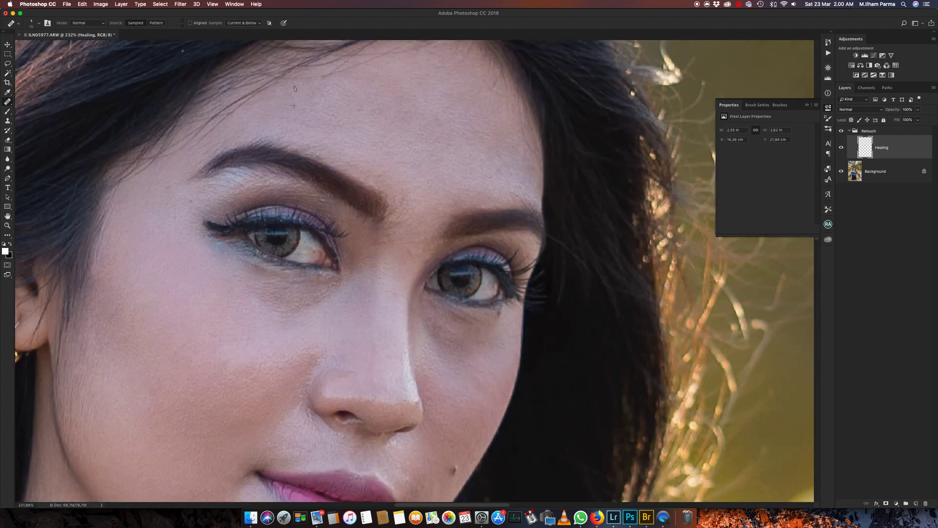
pyautogui.moveTo(344, 103); pyautogui.dragTo(347, 199)
pyautogui.moveTo(409, 133); pyautogui.dragTo(393, 144)
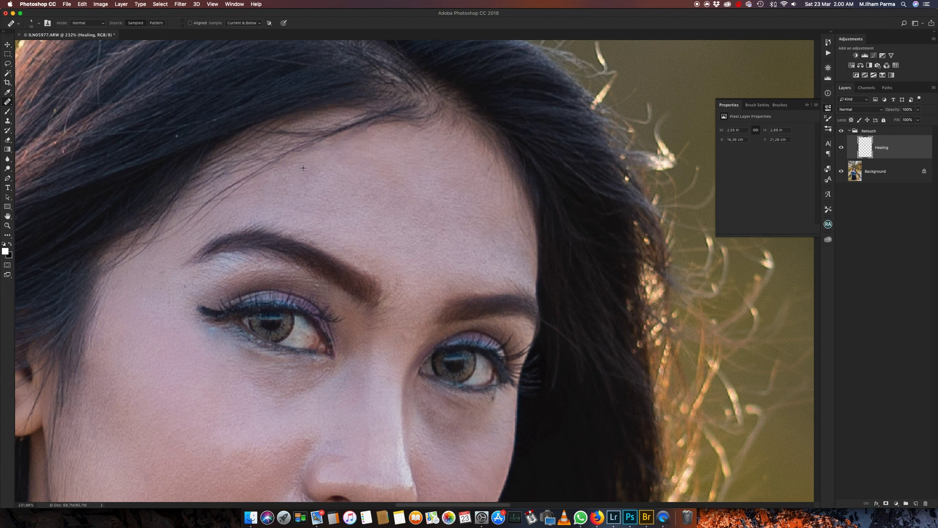
# Heal away the stray grey hair strand near the forehead hairline
pyautogui.press('super+0')
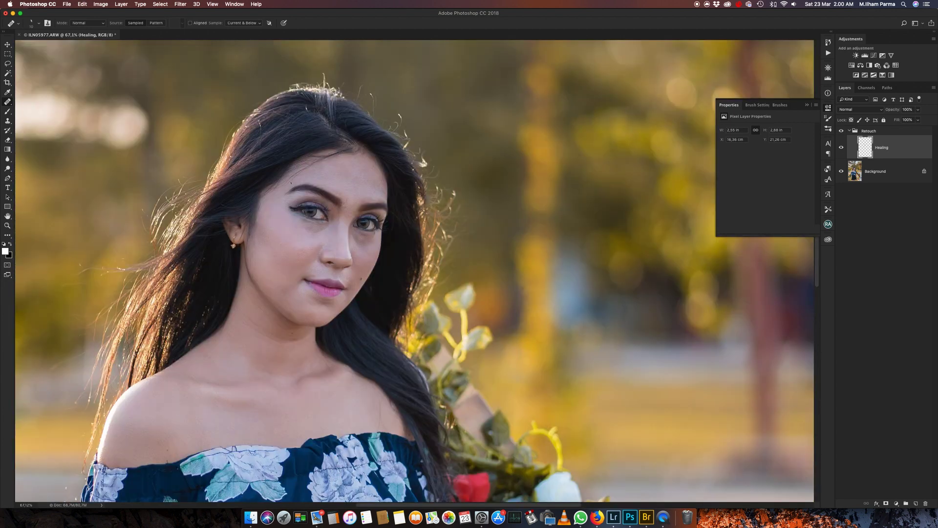
pyautogui.scroll(5, 330, 243)
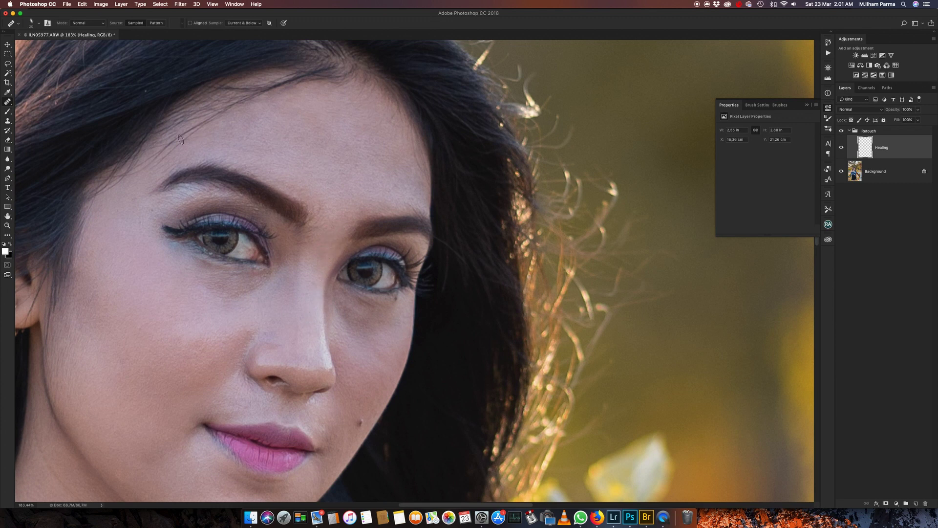
pyautogui.moveTo(181, 139); pyautogui.dragTo(396, 178)
pyautogui.scroll(2, 361, 133)
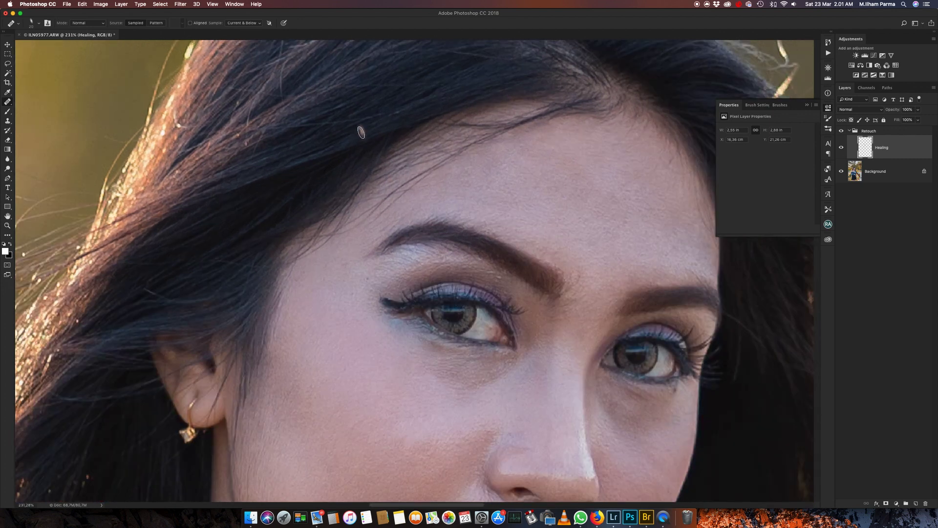
pyautogui.scroll(4, 350, 132)
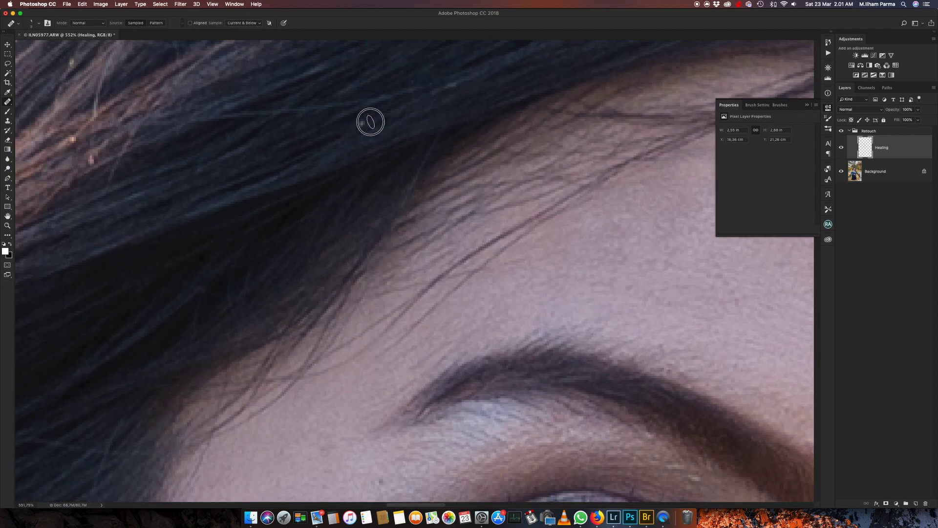
pyautogui.moveTo(446, 87); pyautogui.dragTo(456, 82)
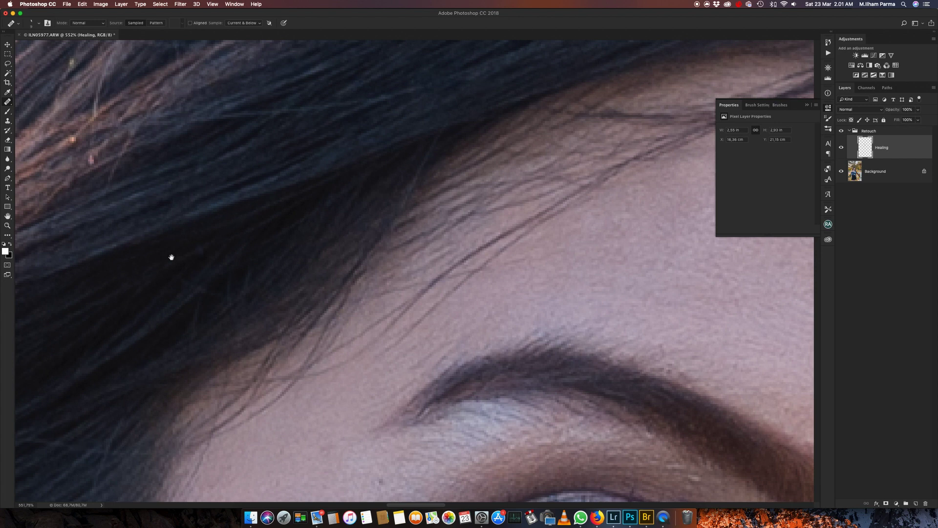
pyautogui.moveTo(171, 257)
pyautogui.mouseDown()
pyautogui.moveTo(296, 354)
pyautogui.moveTo(337, 366)
pyautogui.mouseUp()
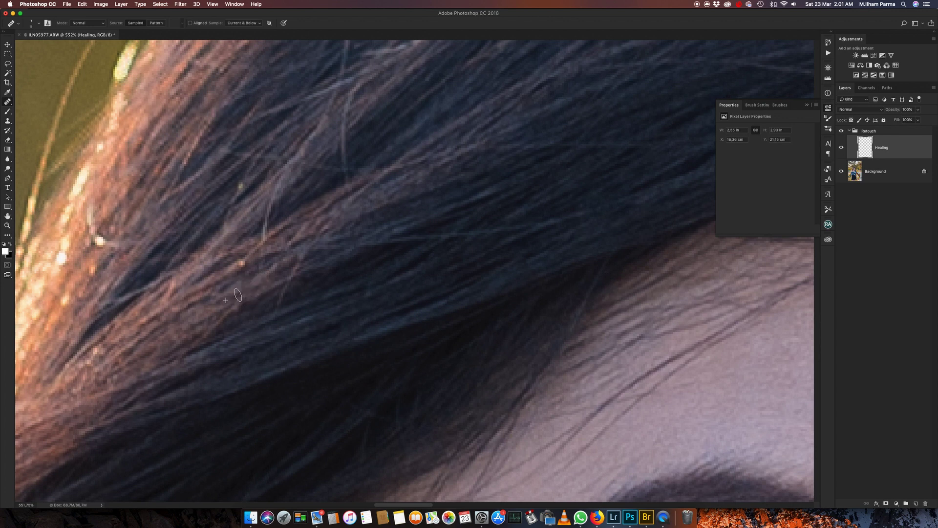
pyautogui.scroll(-10, 248, 184)
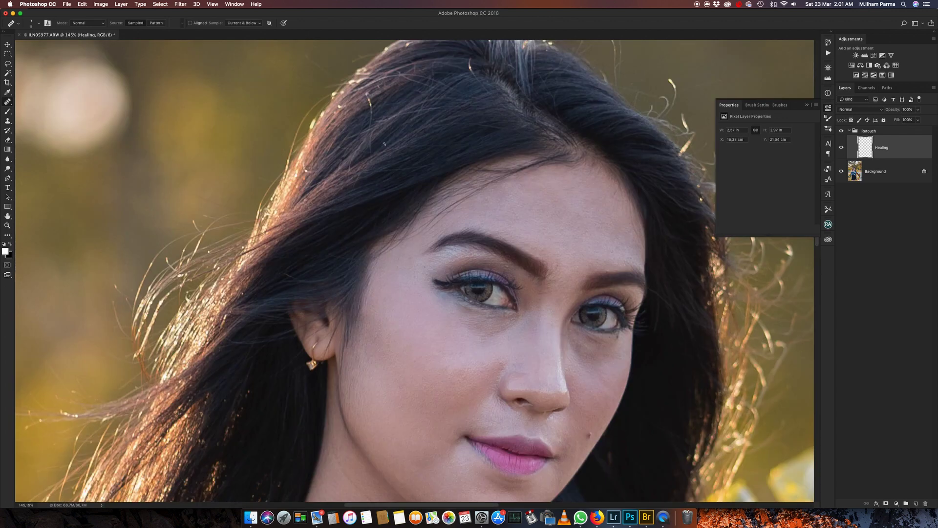
pyautogui.scroll(8, 383, 146)
pyautogui.scroll(-8, 383, 146)
# With a larger healing brush, heal the dark and faint lines down the neck
pyautogui.scroll(3, 392, 358)
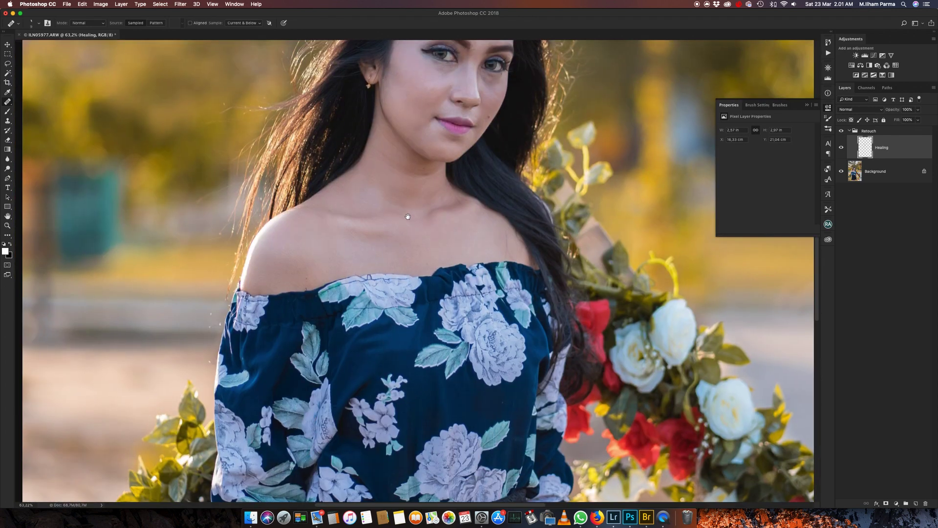
pyautogui.scroll(5, 514, 245)
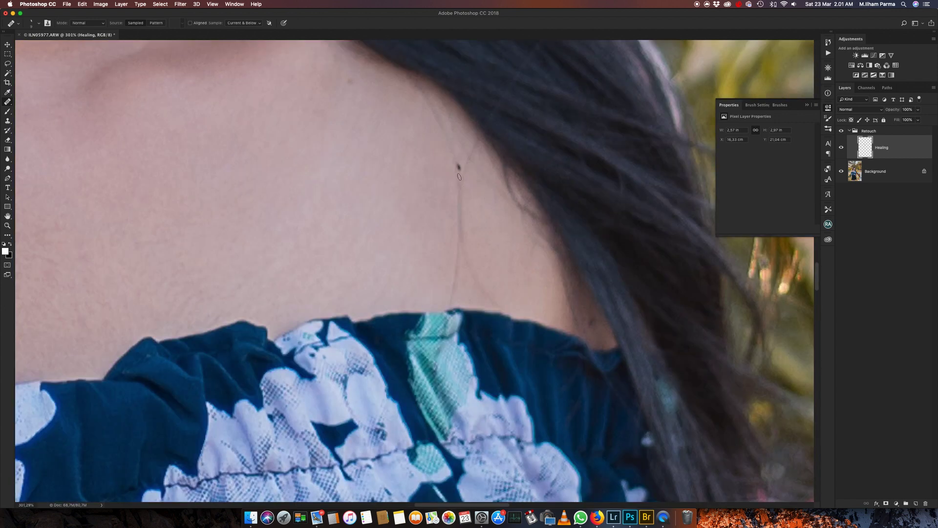
pyautogui.press(']')
pyautogui.press(']')
pyautogui.moveTo(459, 211); pyautogui.dragTo(450, 288)
pyautogui.keyDown('alt'); pyautogui.click(432, 133); pyautogui.keyUp('alt')
pyautogui.moveTo(449, 146); pyautogui.dragTo(464, 191)
pyautogui.moveTo(426, 105); pyautogui.dragTo(436, 247)
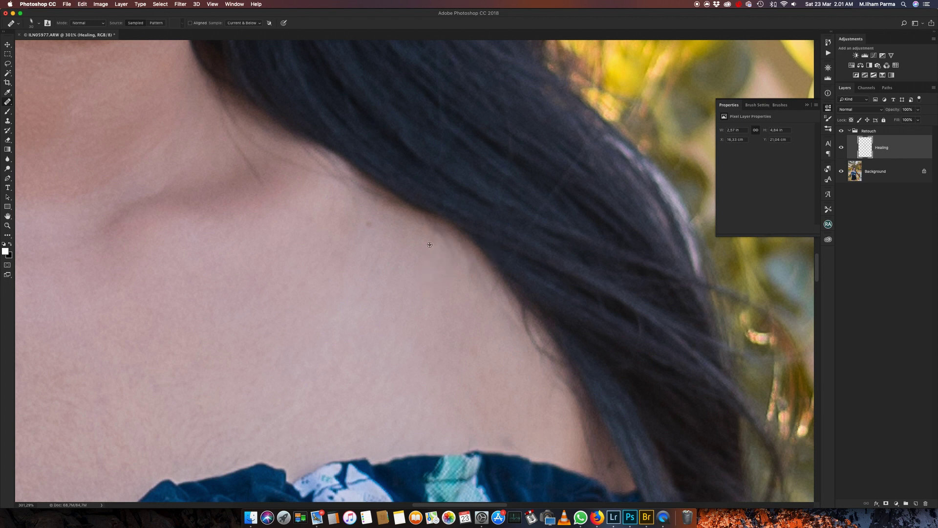
# Clone Stamp clean shoulder skin along the hair edge on the shoulder
pyautogui.keyDown('alt'); pyautogui.click(429, 244); pyautogui.keyUp('alt')
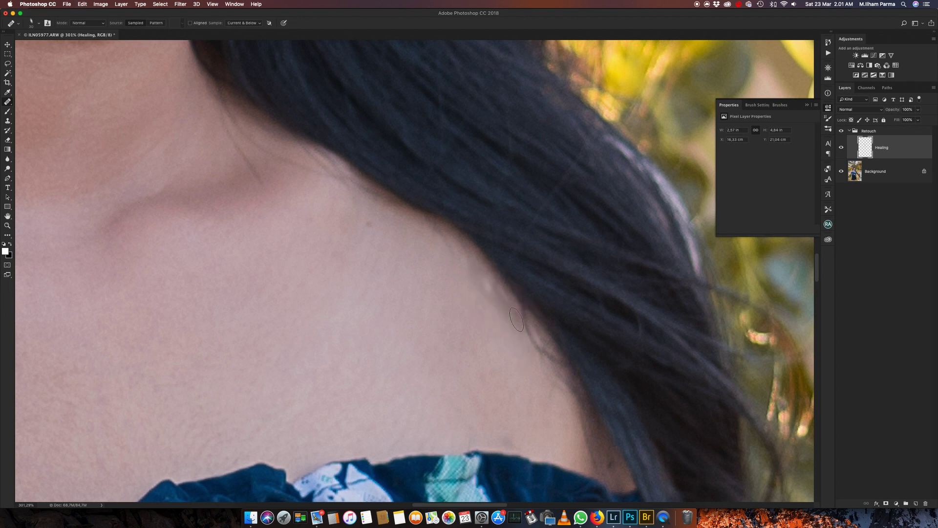
pyautogui.press('s')
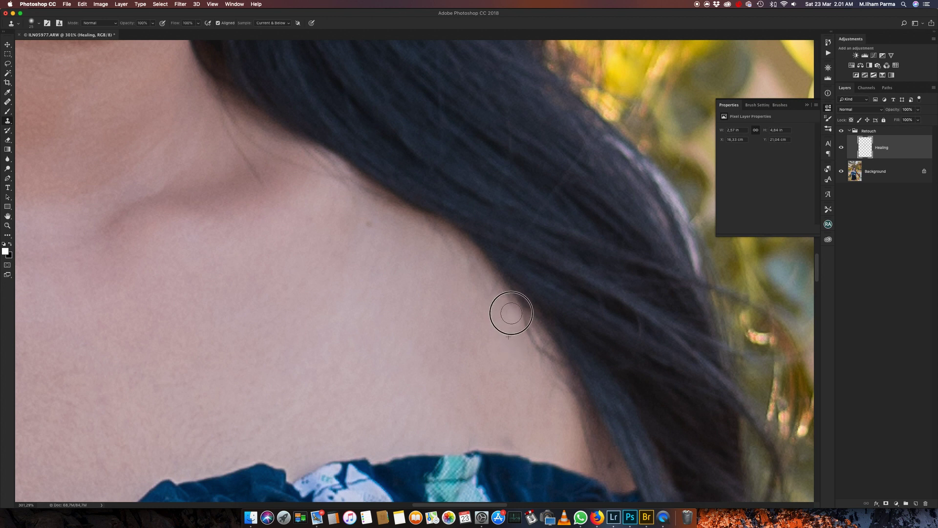
pyautogui.moveTo(492, 279); pyautogui.dragTo(438, 239)
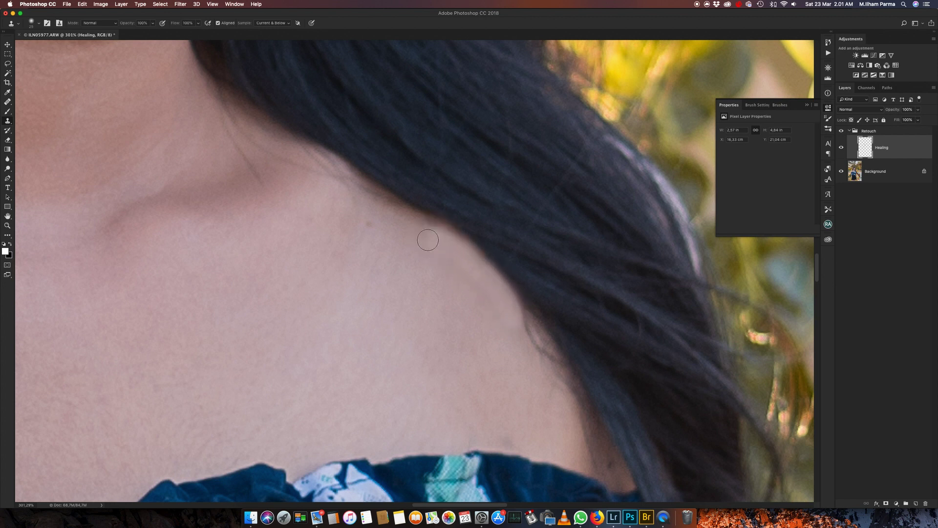
pyautogui.press(']')
pyautogui.press(']')
pyautogui.press(']')
pyautogui.moveTo(436, 243); pyautogui.dragTo(322, 207)
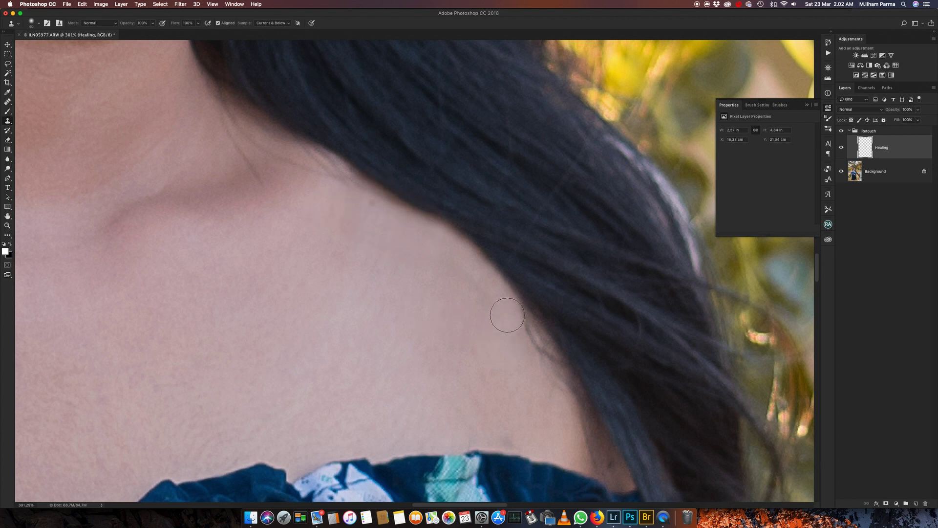
pyautogui.moveTo(506, 315); pyautogui.dragTo(559, 393)
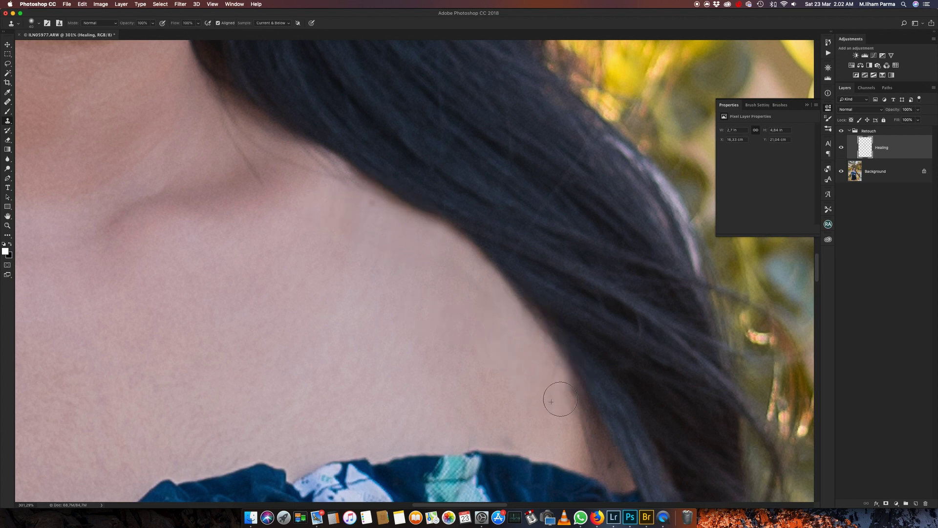
pyautogui.scroll(-3, 492, 184)
pyautogui.scroll(-2, 513, 224)
pyautogui.scroll(2, 513, 224)
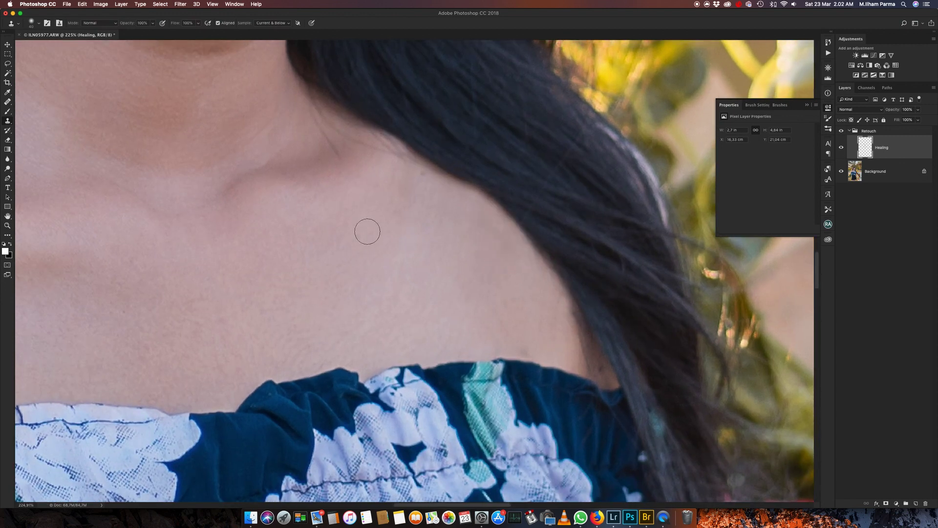
# Shrink the Clone Stamp from 40 to 30 and clone over neck skin near the hairline
pyautogui.click(8, 102)
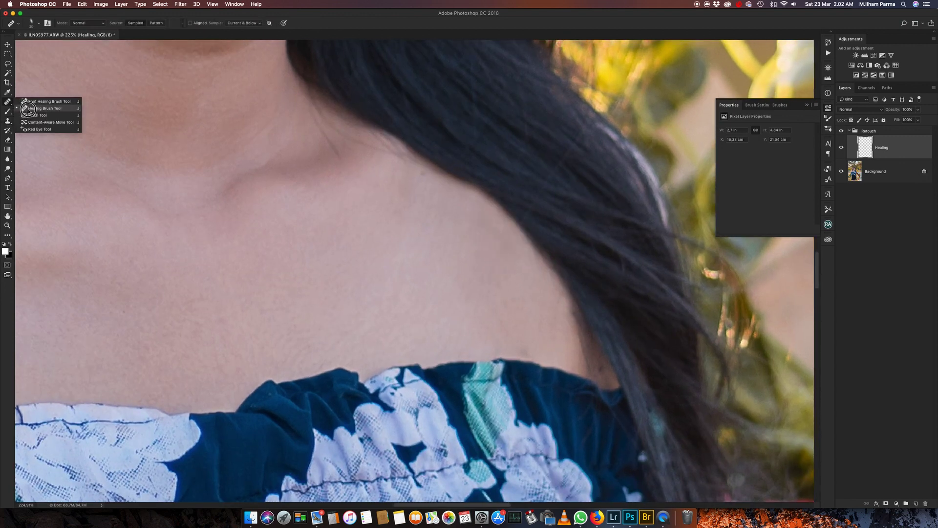
pyautogui.click(44, 108)
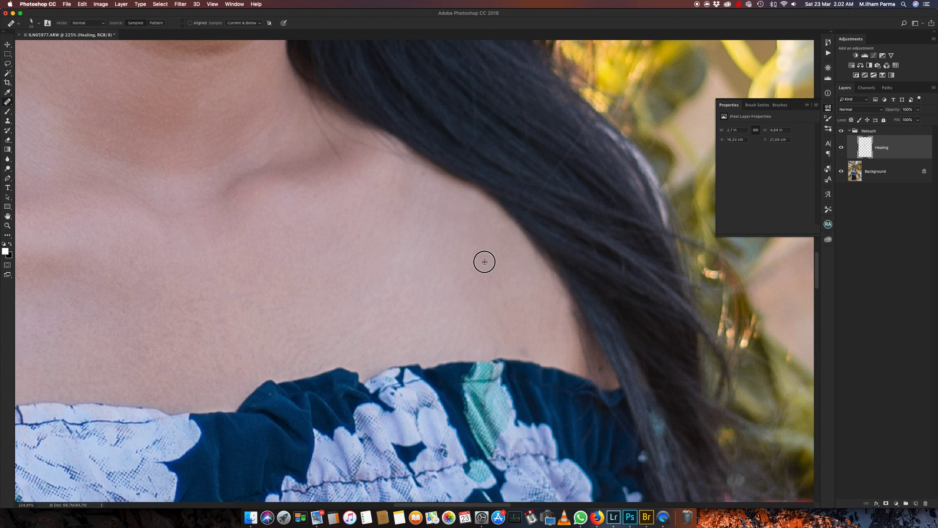
pyautogui.scroll(-5, 485, 261)
pyautogui.scroll(4, 386, 236)
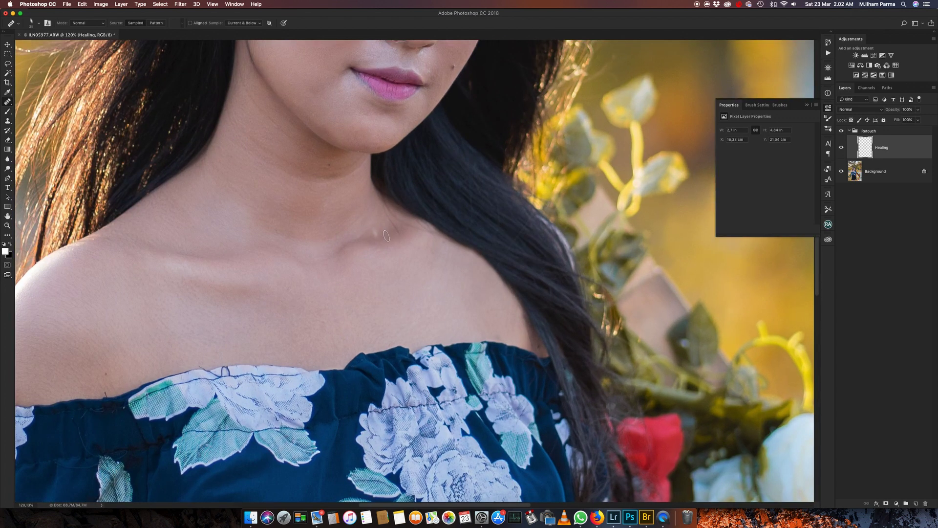
pyautogui.scroll(2, 386, 236)
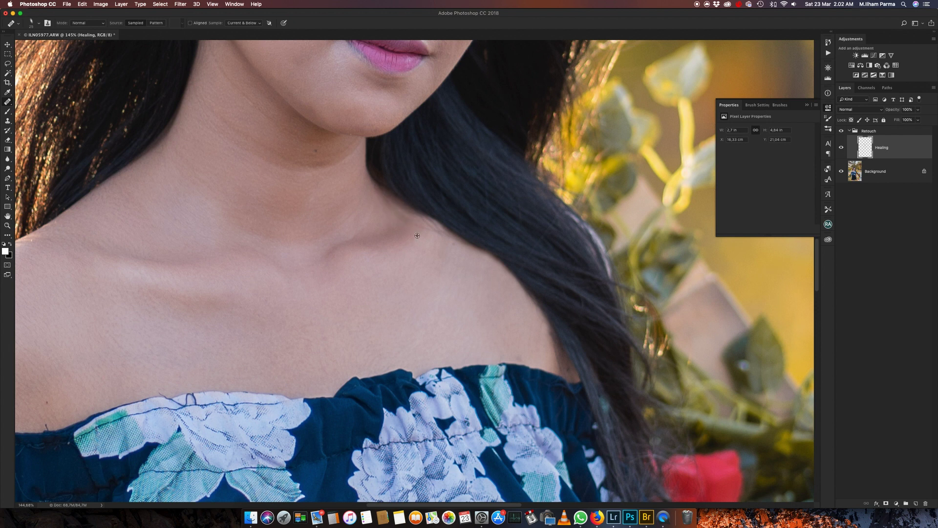
pyautogui.scroll(3, 417, 225)
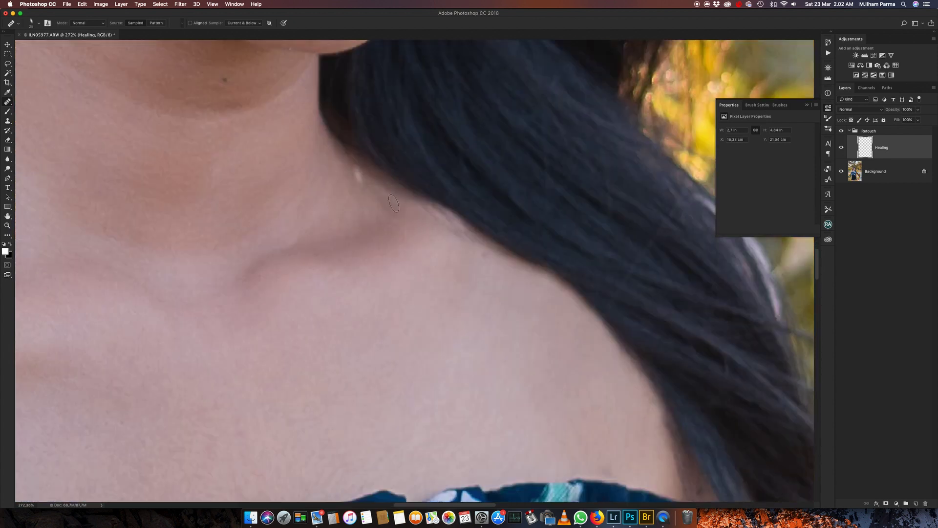
pyautogui.press('s')
pyautogui.press('[')
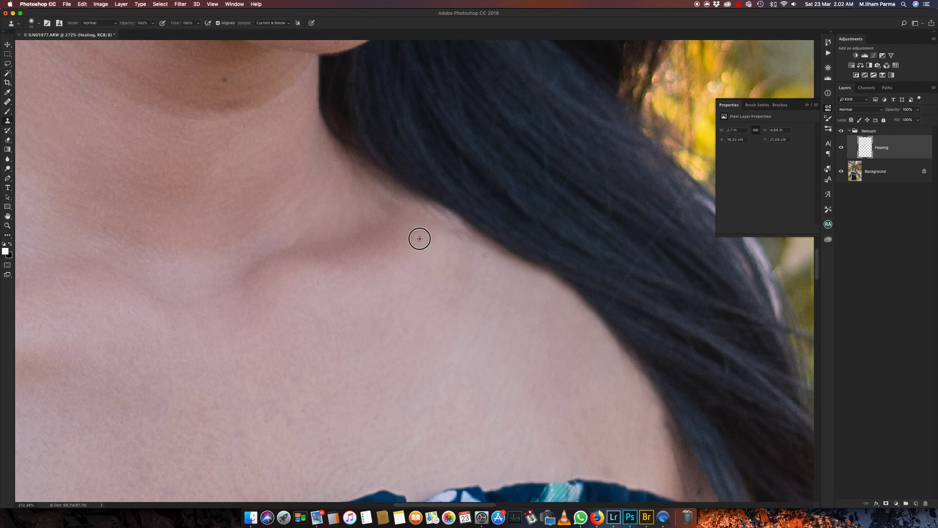
pyautogui.keyDown('alt'); pyautogui.click(416, 238); pyautogui.keyUp('alt')
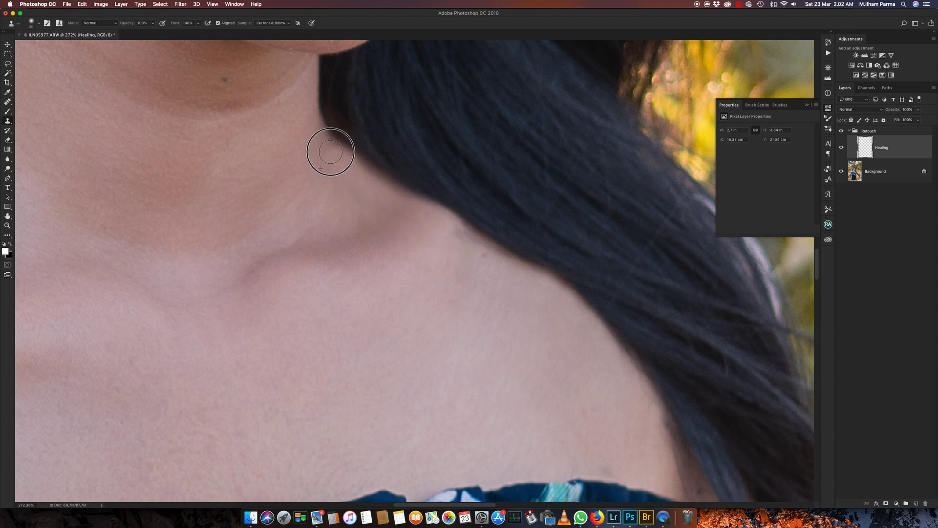
pyautogui.moveTo(347, 178); pyautogui.dragTo(313, 147)
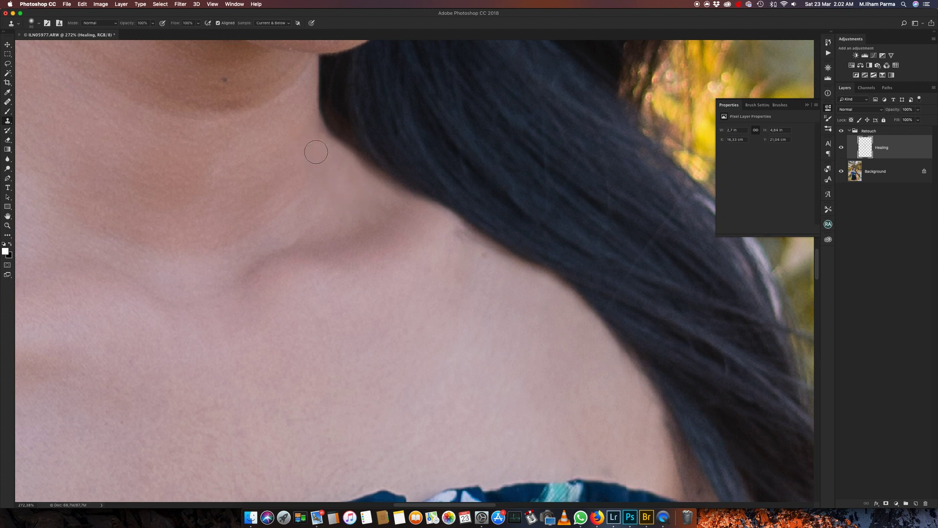
# Fit the whole photo on screen and switch back to the Healing Brush
pyautogui.hotkey('ctrl', '0')
pyautogui.scroll(5, 386, 199)
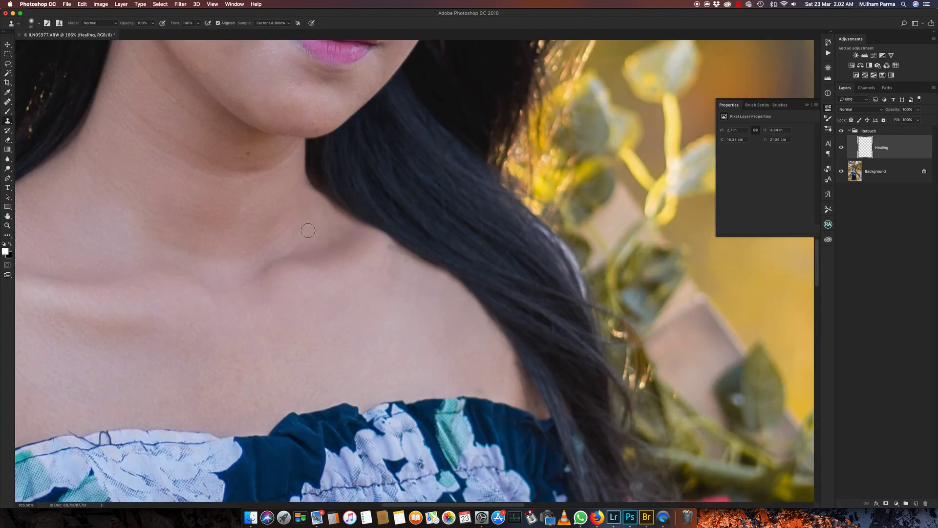
pyautogui.click(8, 102)
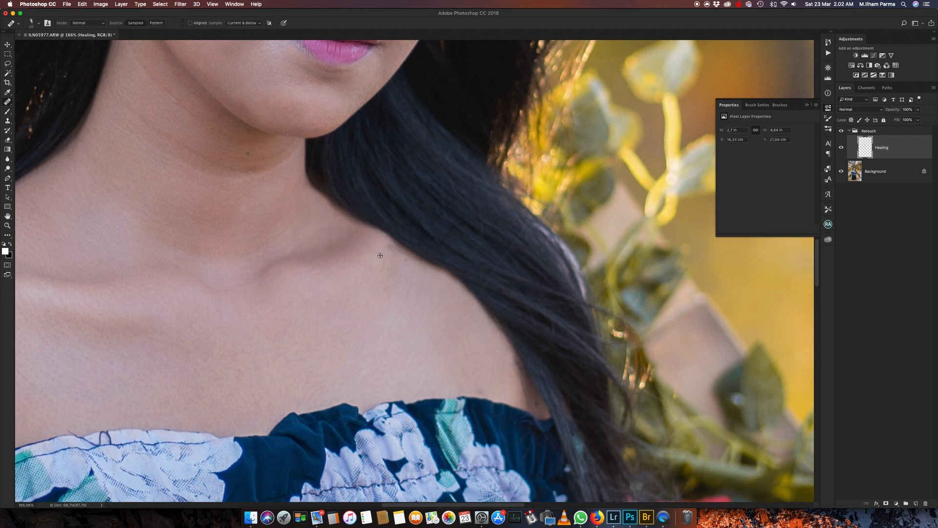
pyautogui.hotkey('ctrl', '0')
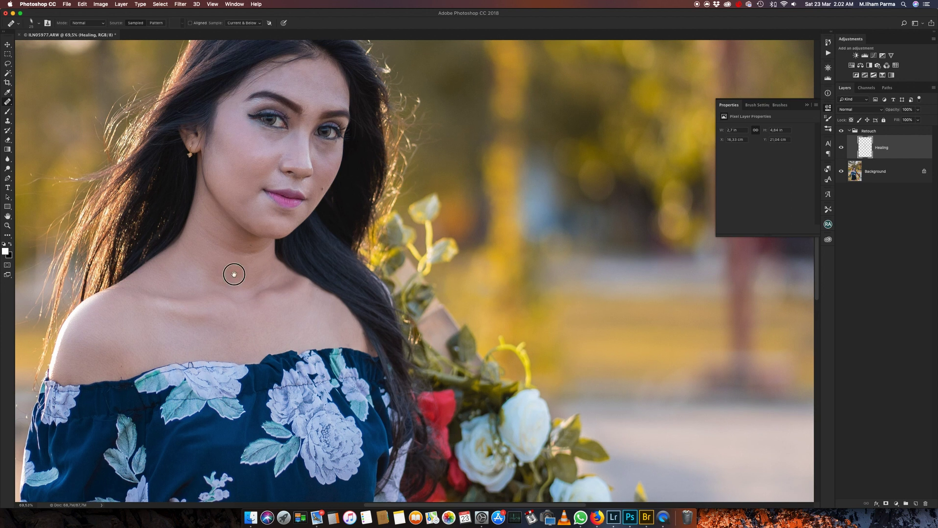
# Heal three small blemishes across the neck
pyautogui.scroll(3, 233, 272)
pyautogui.scroll(2, 278, 211)
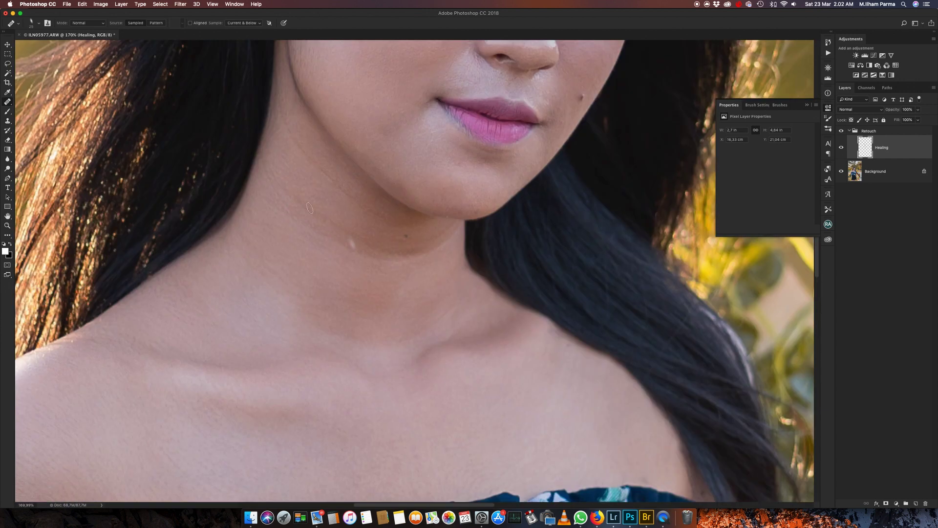
pyautogui.scroll(1, 271, 130)
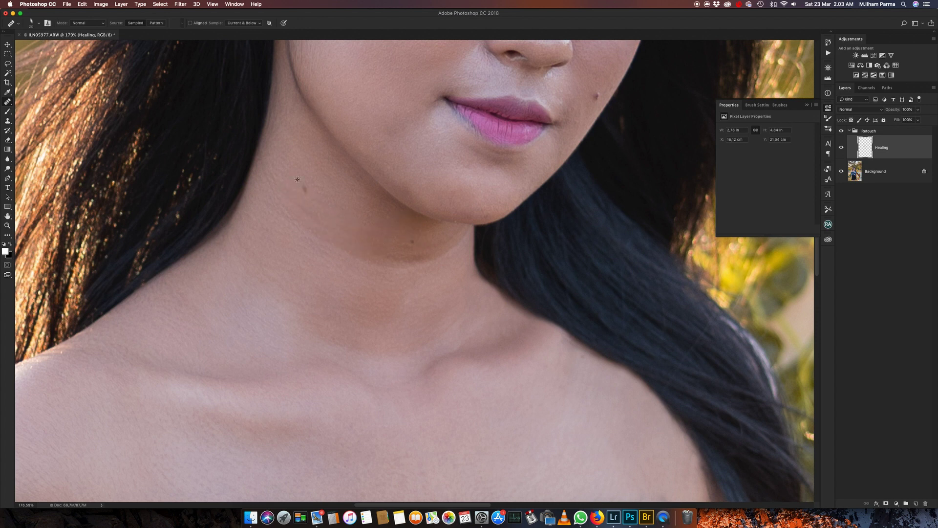
pyautogui.keyDown('alt'); pyautogui.click(301, 217); pyautogui.keyUp('alt')
pyautogui.click(269, 215)
pyautogui.click(247, 212)
# Sample clean skin and heal the white speck near the eyebrow, then view the whole figure
pyautogui.moveTo(478, 122); pyautogui.dragTo(353, 377)
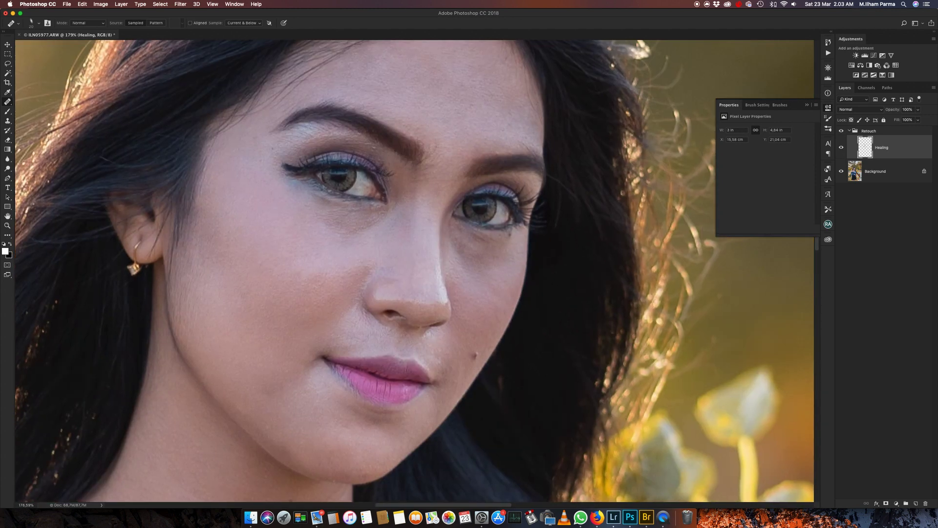
pyautogui.scroll(2, 361, 327)
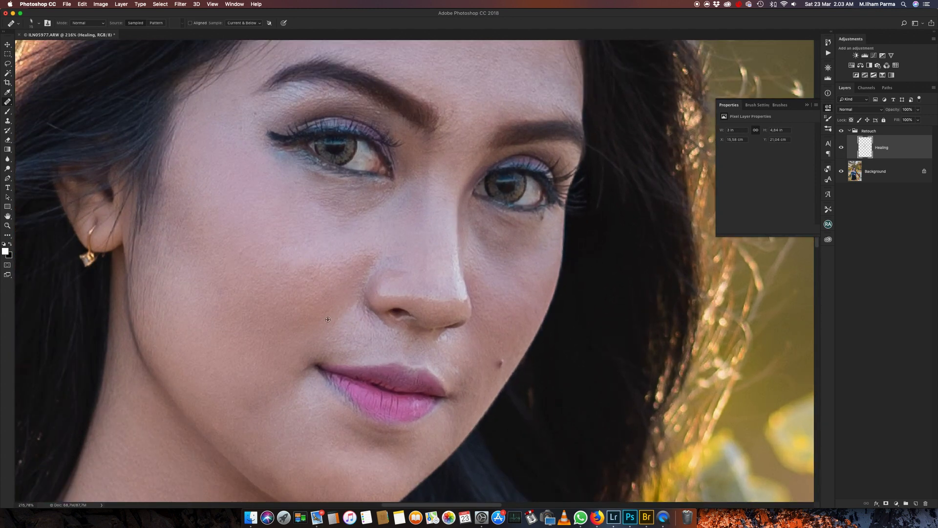
pyautogui.keyDown('alt'); pyautogui.click(360, 318); pyautogui.keyUp('alt')
pyautogui.scroll(5, 283, 244)
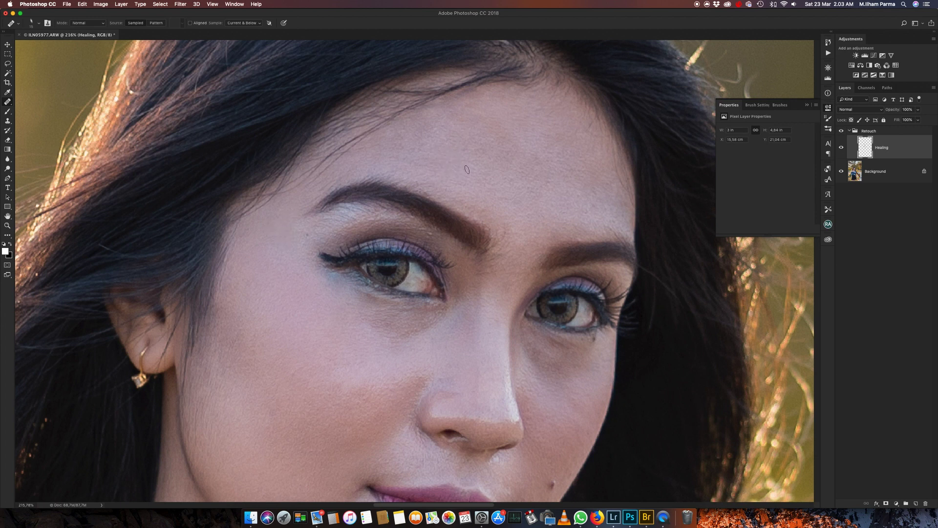
pyautogui.click(441, 240)
pyautogui.press('super+0')
pyautogui.scroll(3, 412, 196)
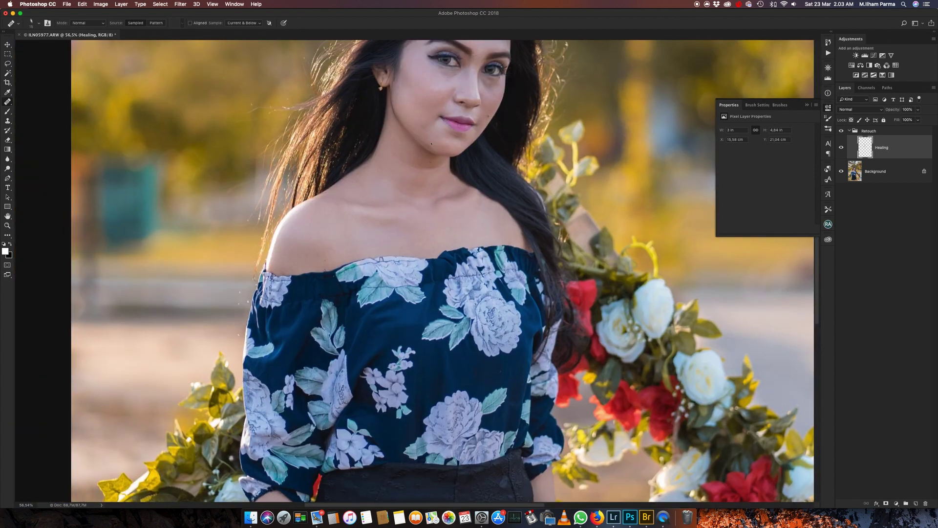
# With the Clone Stamp, clone away the stray hair at the skirt hem
pyautogui.moveTo(412, 244); pyautogui.dragTo(413, 134)
pyautogui.scroll(-5, 413, 134)
pyautogui.moveTo(363, 395); pyautogui.dragTo(402, 178)
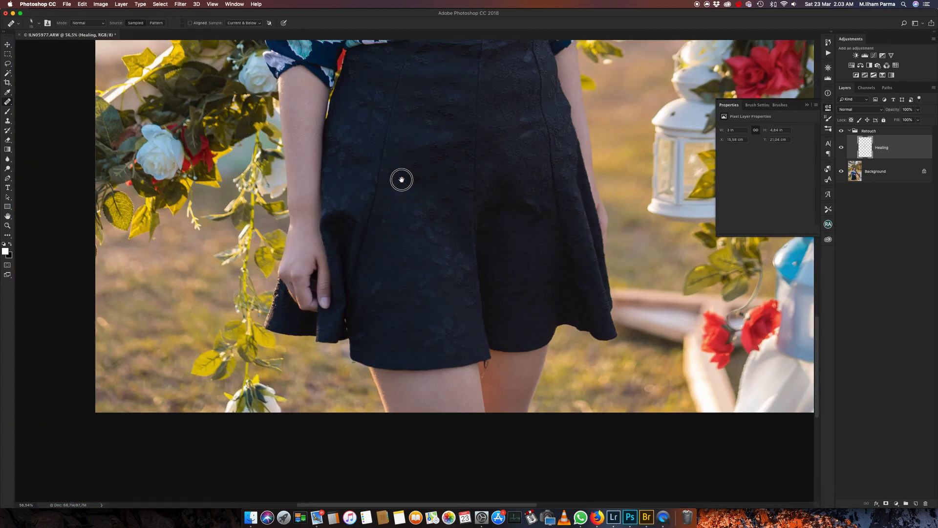
pyautogui.scroll(-1, 402, 178)
pyautogui.press('s')
pyautogui.scroll(-1, 458, 273)
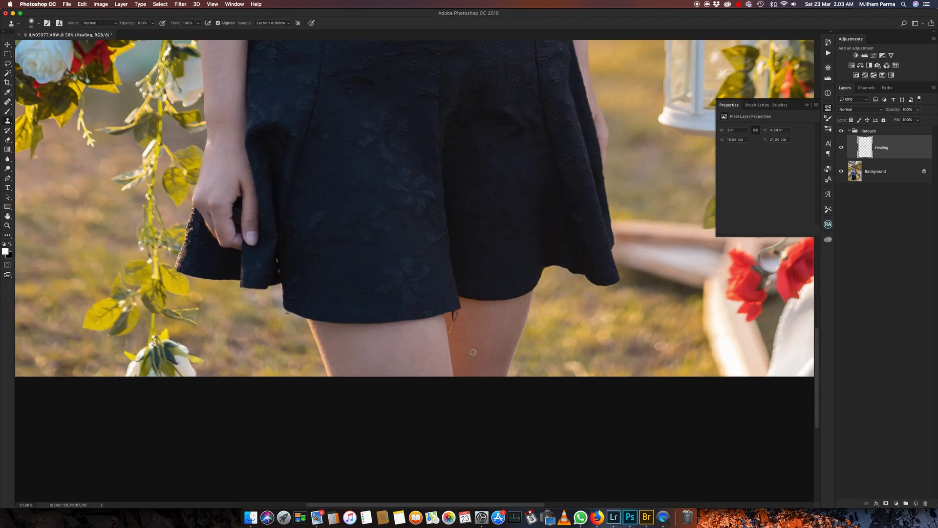
pyautogui.scroll(5, 457, 329)
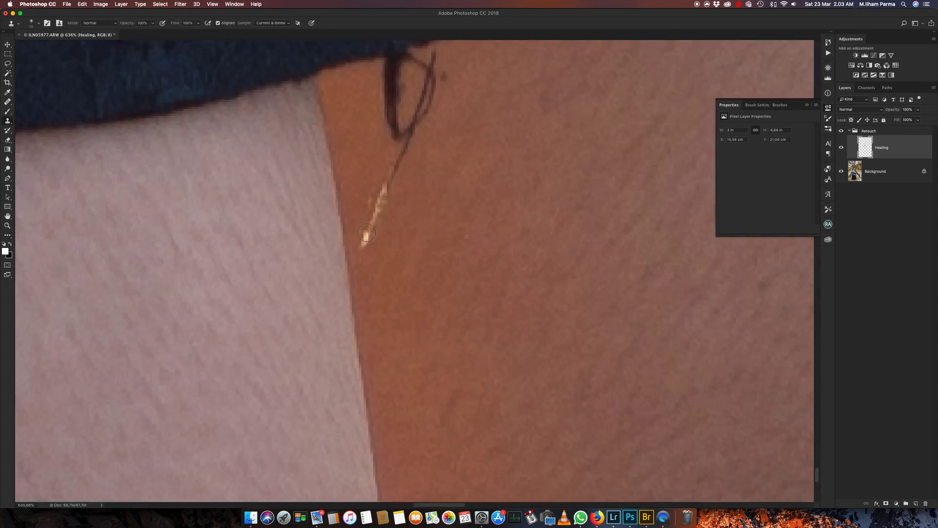
pyautogui.moveTo(364, 243); pyautogui.dragTo(406, 140)
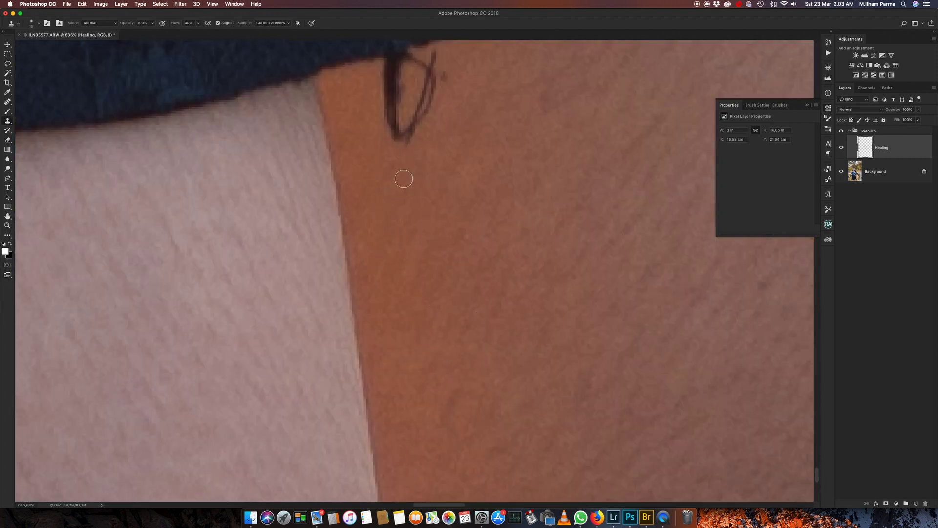
# Paint out the dark hair loop and the remaining hooked strand near the hem
pyautogui.scroll(5, 404, 180)
pyautogui.moveTo(403, 247)
pyautogui.mouseDown()
pyautogui.moveTo(393, 230)
pyautogui.moveTo(376, 308)
pyautogui.mouseUp()
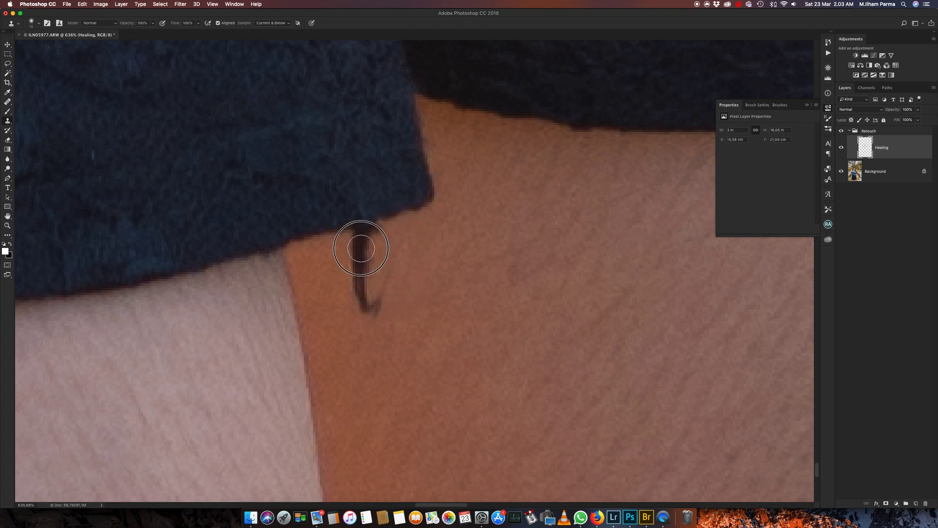
pyautogui.moveTo(366, 247); pyautogui.dragTo(365, 229)
pyautogui.moveTo(344, 267); pyautogui.dragTo(365, 307)
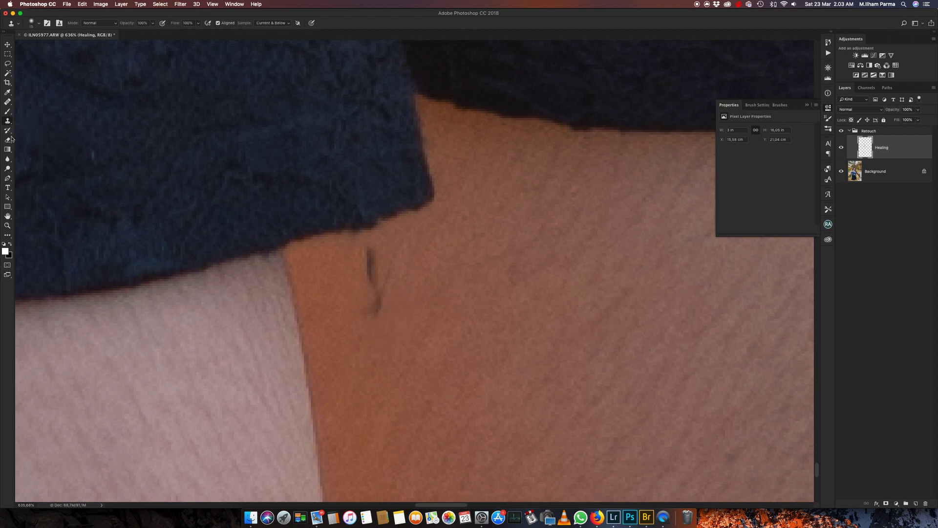
pyautogui.moveTo(369, 248); pyautogui.dragTo(375, 309)
# Shrink the brush from 15 to 10 and remove the dark spot and mark at the hem
pyautogui.press('[')
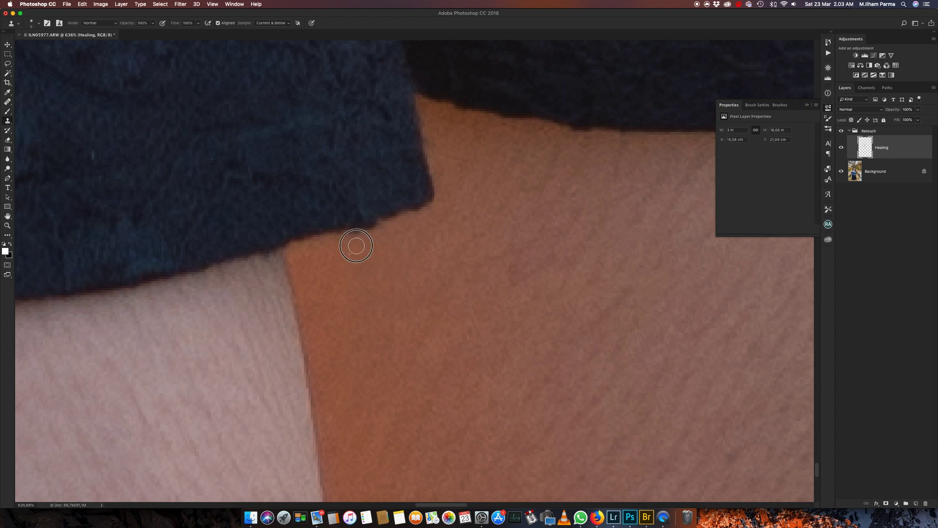
pyautogui.scroll(-10, 472, 205)
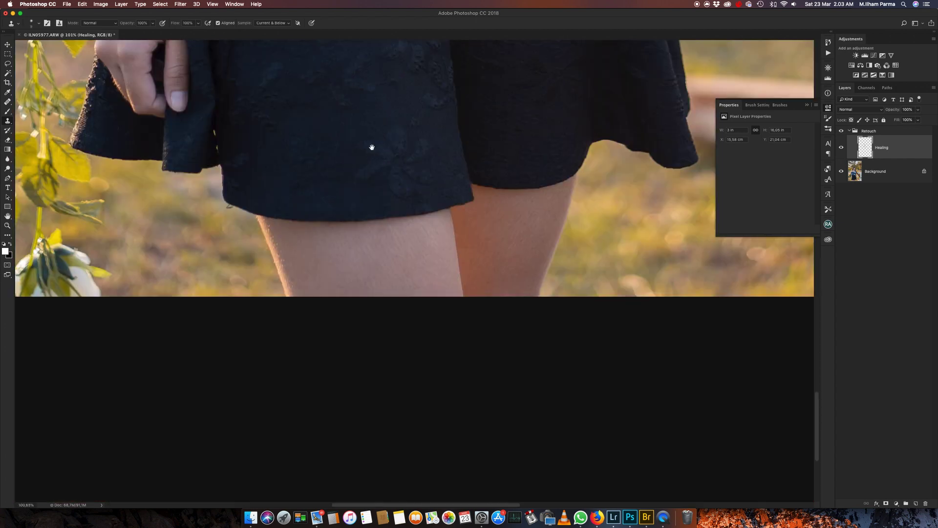
pyautogui.moveTo(371, 147); pyautogui.dragTo(383, 173)
pyautogui.scroll(5, 334, 295)
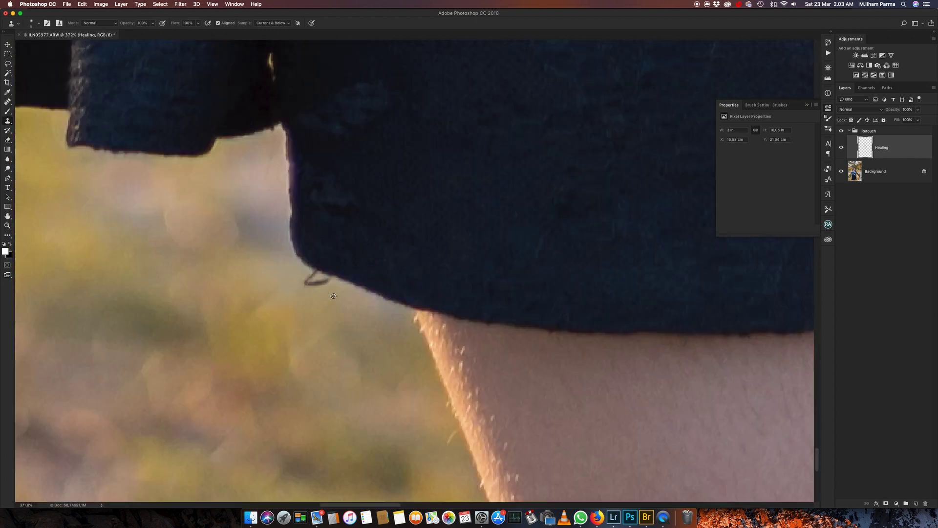
pyautogui.click(314, 277)
pyautogui.scroll(-3, 322, 298)
pyautogui.scroll(2, 333, 321)
pyautogui.scroll(1, 332, 321)
pyautogui.moveTo(335, 290); pyautogui.dragTo(310, 292)
pyautogui.scroll(1, 336, 306)
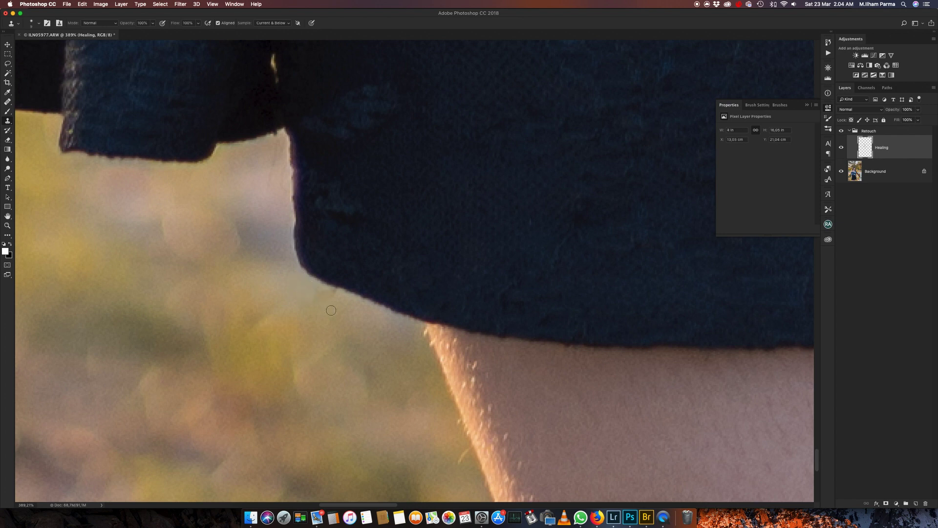
# Bring the floral top into view
pyautogui.scroll(-5, 318, 296)
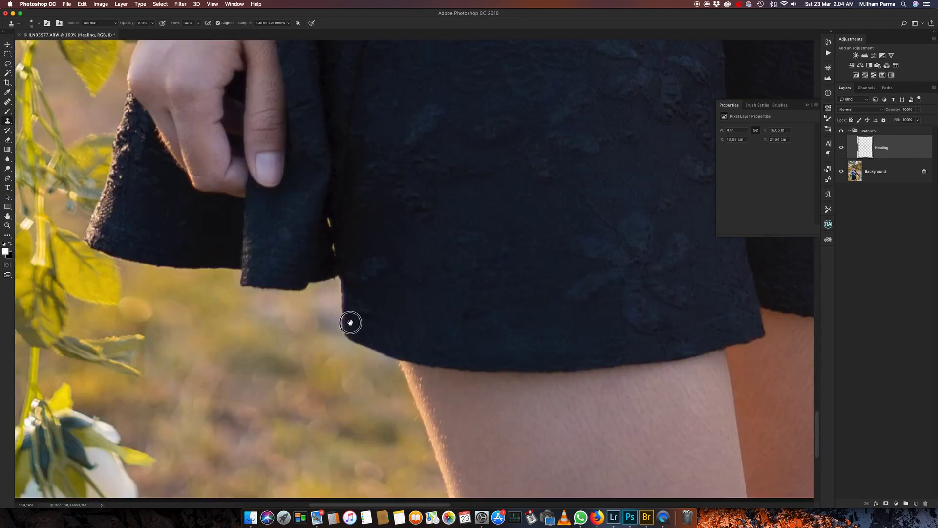
pyautogui.scroll(2, 350, 321)
pyautogui.scroll(-2, 379, 198)
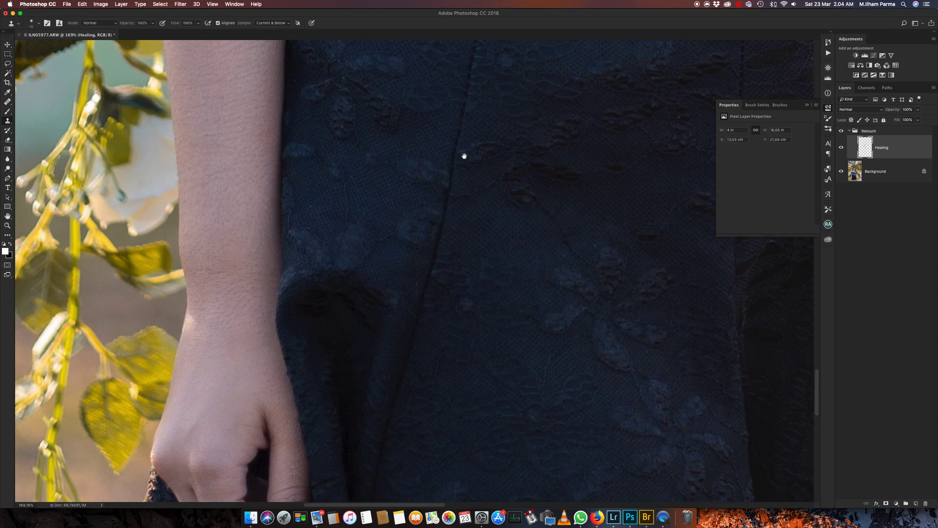
pyautogui.scroll(-3, 368, 187)
pyautogui.scroll(2, 373, 210)
pyautogui.moveTo(372, 209); pyautogui.dragTo(353, 377)
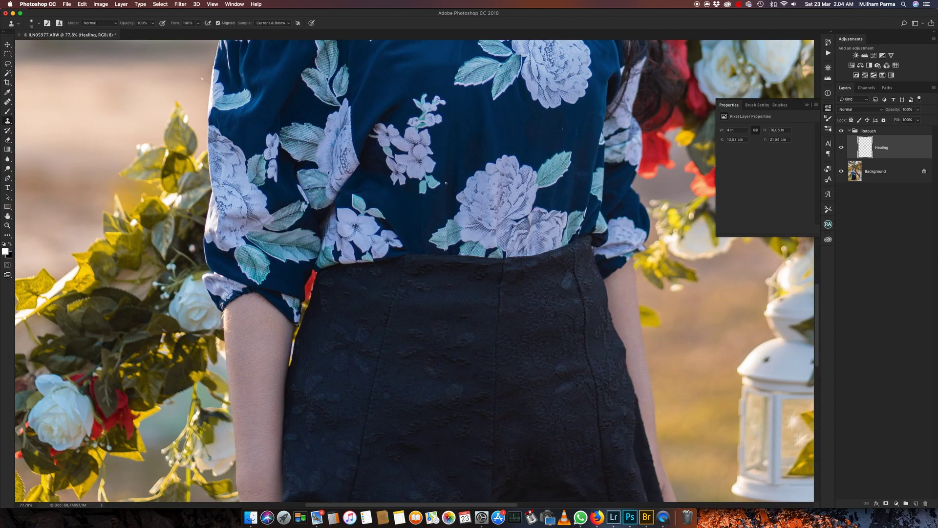
# Clone away the seam line on the dark fabric at the top's neckline
pyautogui.scroll(-1, 437, 181)
pyautogui.scroll(5, 450, 251)
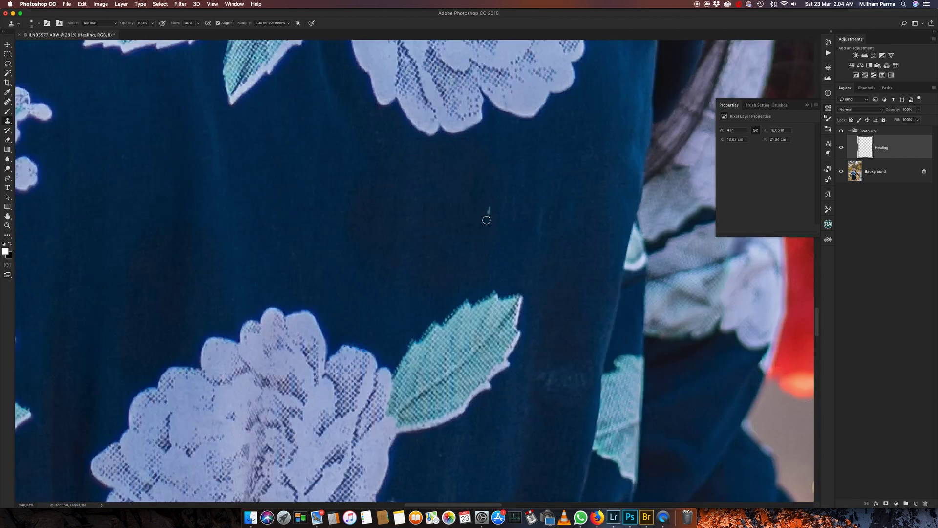
pyautogui.scroll(-3, 534, 257)
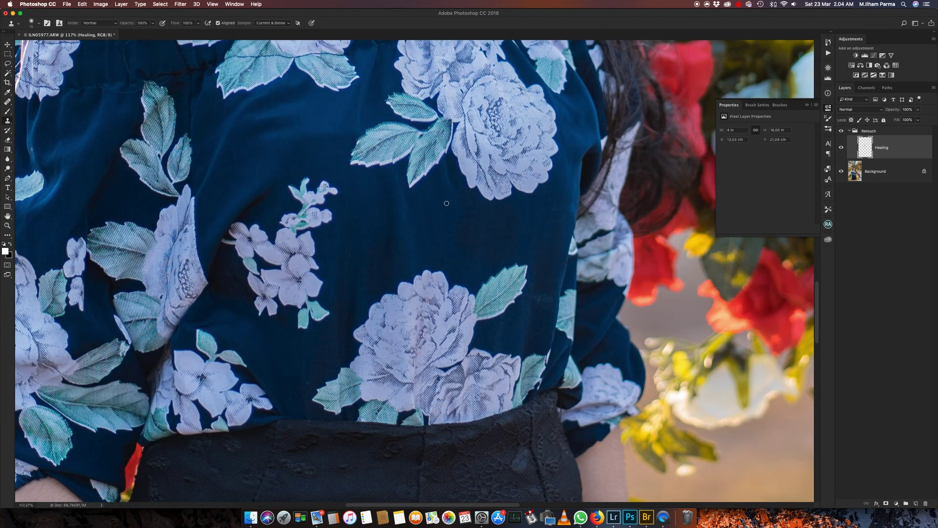
pyautogui.moveTo(347, 174); pyautogui.dragTo(343, 318)
pyautogui.moveTo(217, 305); pyautogui.dragTo(503, 266)
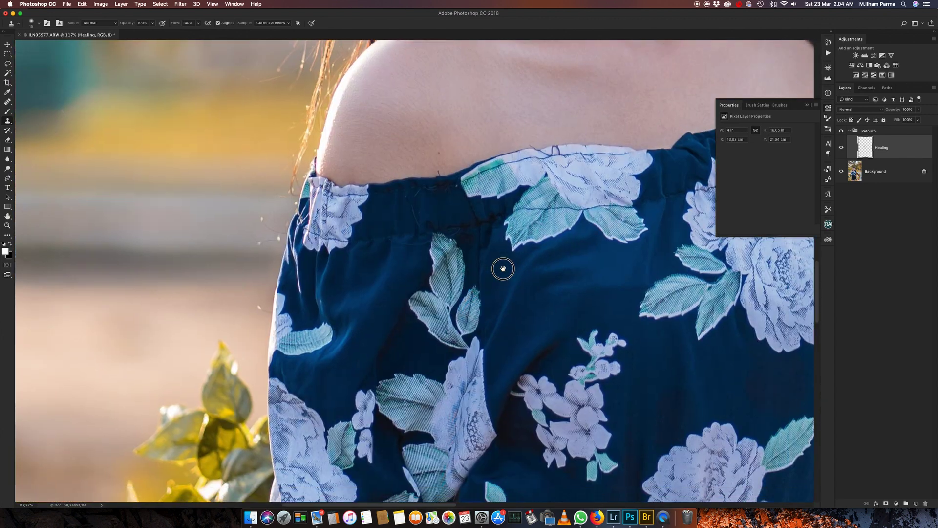
pyautogui.scroll(2, 485, 253)
pyautogui.scroll(2, 428, 233)
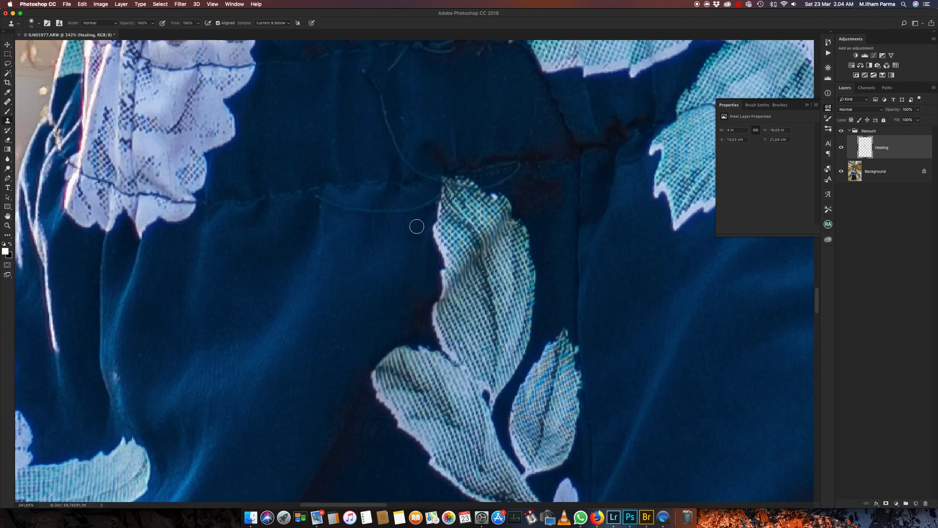
pyautogui.moveTo(423, 211)
pyautogui.mouseDown()
pyautogui.moveTo(383, 210)
pyautogui.moveTo(352, 226)
pyautogui.moveTo(325, 212)
pyautogui.mouseUp()
# Clone out the diagonal loose thread and the faint light thread across the seam
pyautogui.scroll(5, 408, 195)
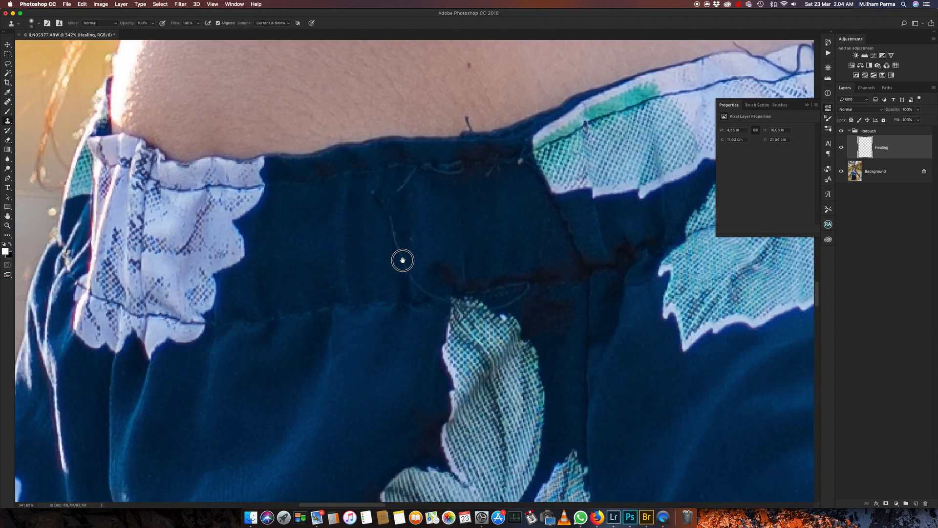
pyautogui.moveTo(405, 204)
pyautogui.mouseDown()
pyautogui.moveTo(398, 184)
pyautogui.moveTo(412, 189)
pyautogui.moveTo(411, 176)
pyautogui.moveTo(382, 203)
pyautogui.moveTo(399, 258)
pyautogui.mouseUp()
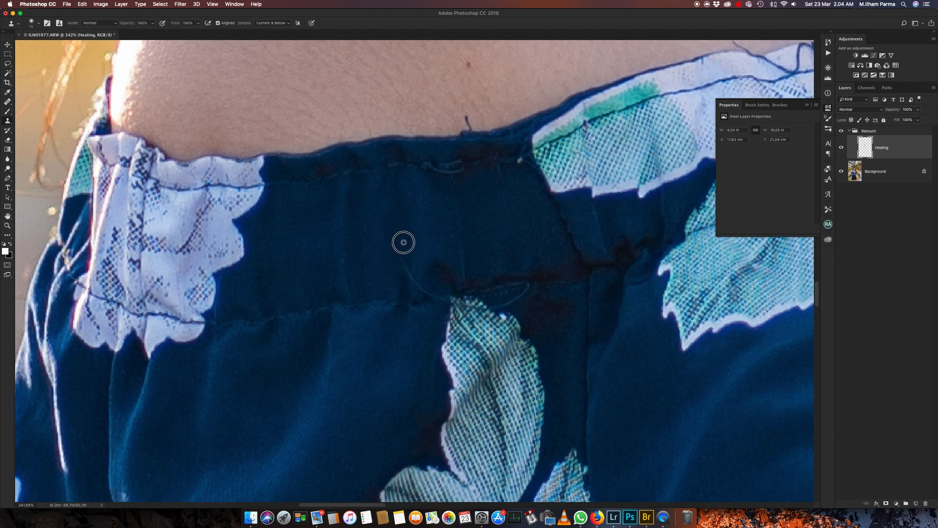
pyautogui.moveTo(402, 242)
pyautogui.mouseDown()
pyautogui.moveTo(425, 291)
pyautogui.moveTo(442, 281)
pyautogui.mouseUp()
pyautogui.moveTo(493, 286); pyautogui.dragTo(425, 225)
pyautogui.scroll(2, 379, 253)
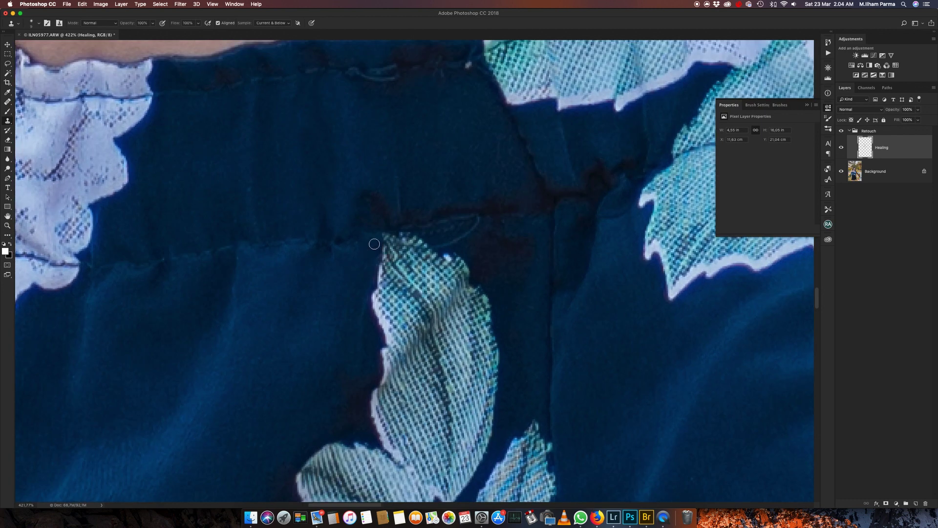
pyautogui.press(']')
pyautogui.press(']')
pyautogui.press(']')
pyautogui.moveTo(466, 246); pyautogui.dragTo(474, 222)
# Clone away the dark hair strand above the neckline
pyautogui.scroll(3, 438, 122)
pyautogui.scroll(2, 487, 274)
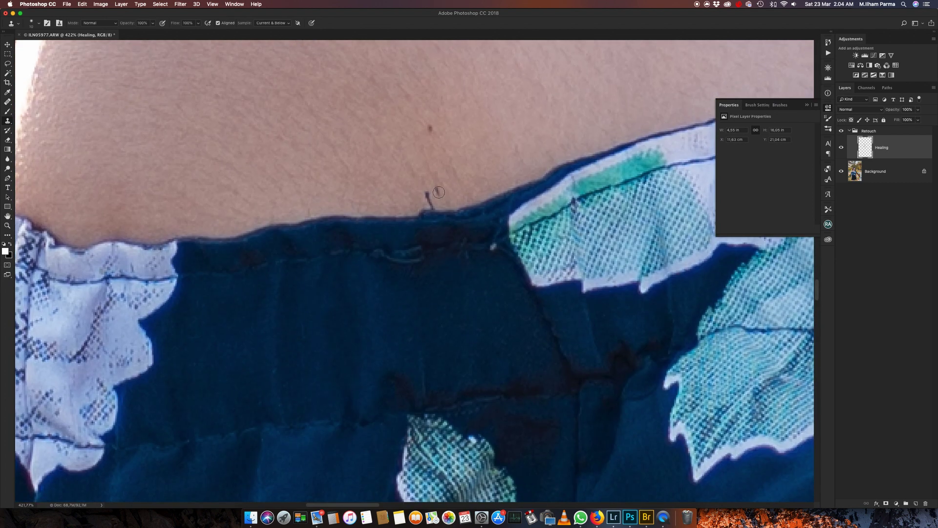
pyautogui.moveTo(427, 194); pyautogui.dragTo(432, 208)
pyautogui.scroll(-5, 469, 196)
pyautogui.scroll(-5, 517, 168)
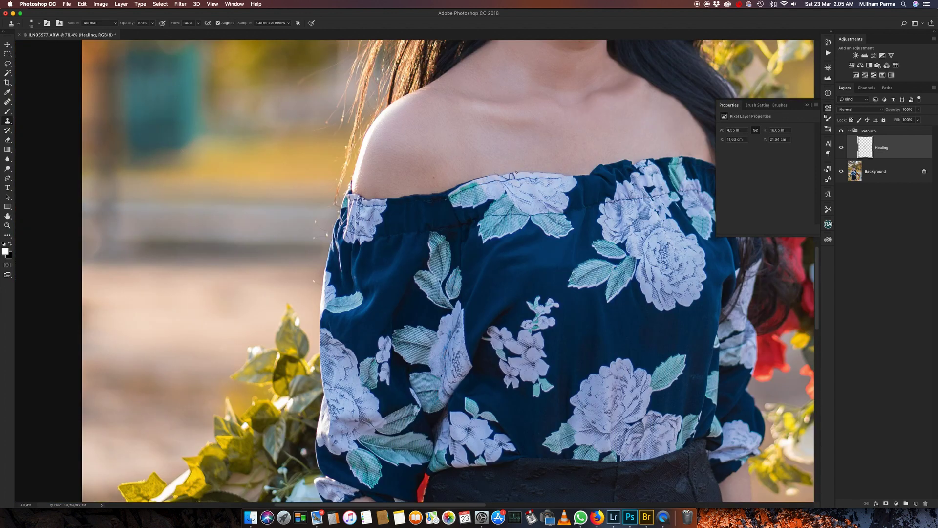
pyautogui.scroll(-3, 517, 172)
pyautogui.scroll(-3, 515, 178)
pyautogui.scroll(-1, 514, 184)
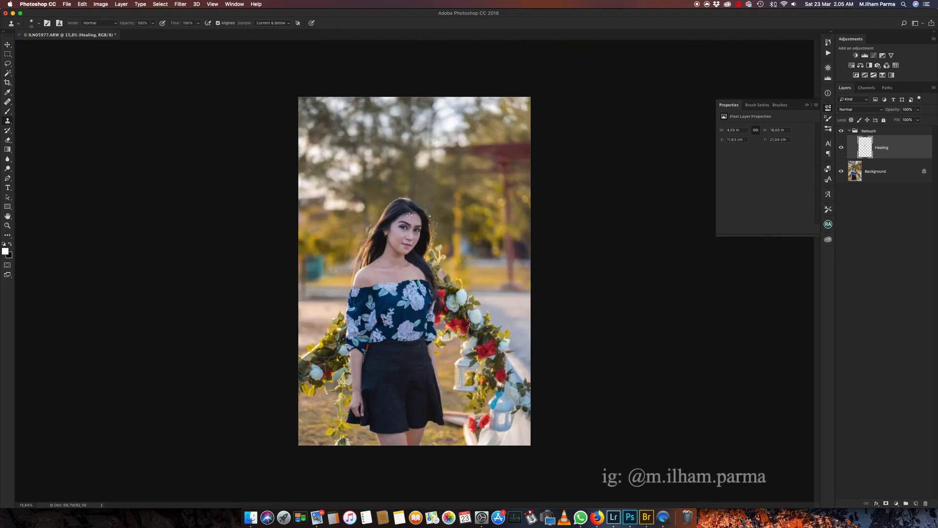
pyautogui.scroll(5, 410, 220)
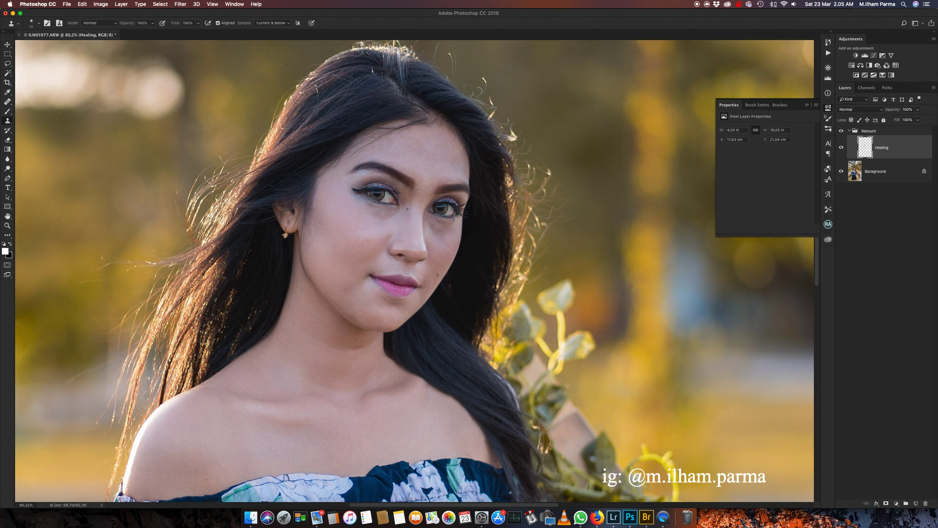
# Switch to the Healing Brush and heal a hair strand and patches along the forehead hairline
pyautogui.scroll(-3, 402, 192)
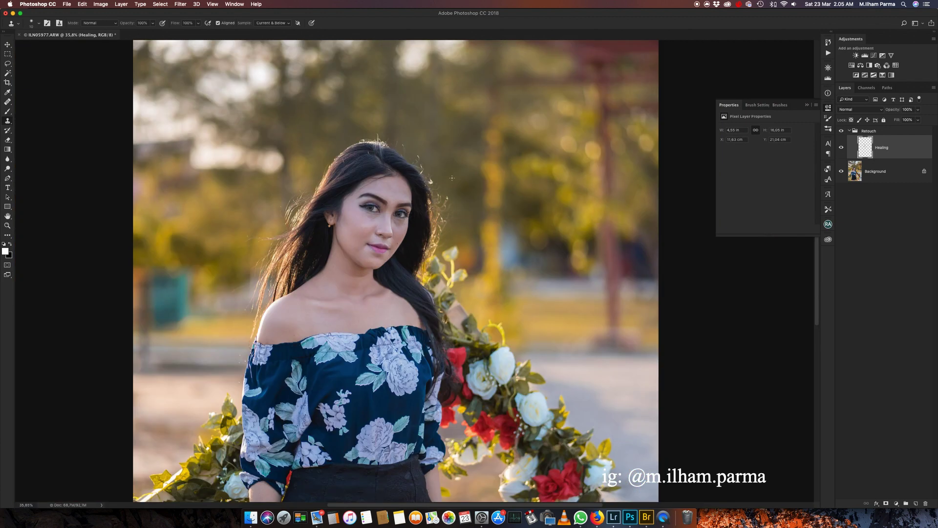
pyautogui.scroll(3, 373, 177)
pyautogui.scroll(2, 374, 177)
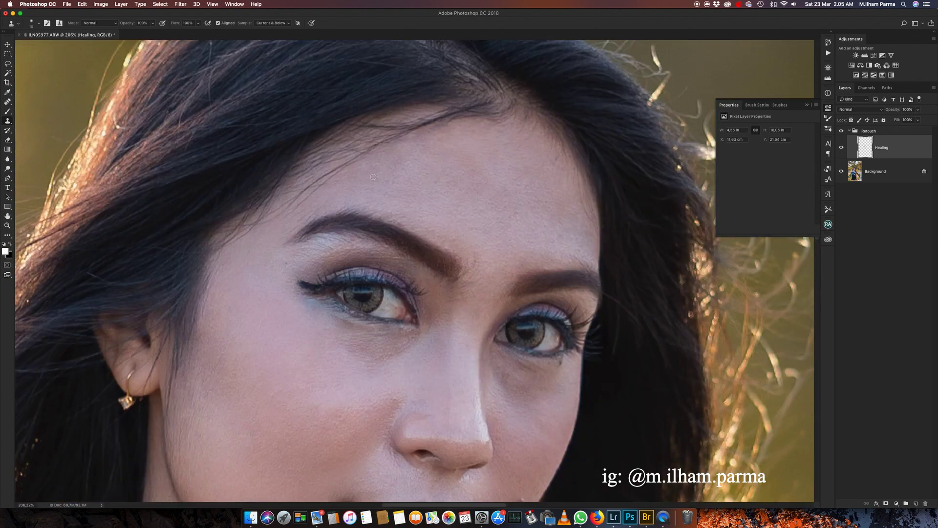
pyautogui.press('j')
pyautogui.hscroll(-3, 372, 195)
pyautogui.scroll(2, 371, 195)
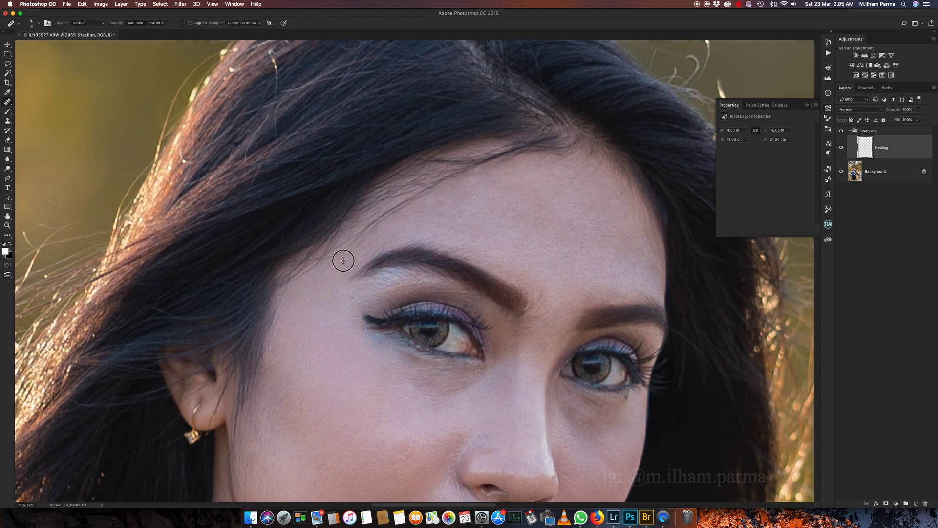
pyautogui.moveTo(349, 244)
pyautogui.mouseDown()
pyautogui.moveTo(373, 217)
pyautogui.moveTo(428, 191)
pyautogui.mouseUp()
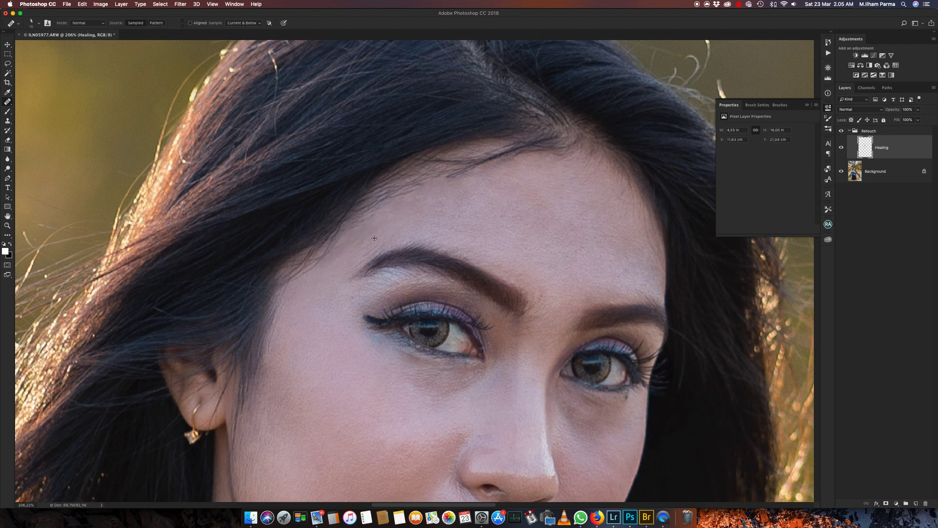
pyautogui.moveTo(362, 243); pyautogui.dragTo(347, 243)
pyautogui.moveTo(464, 175); pyautogui.dragTo(444, 180)
# Sample clean forehead skin and heal away the dark hair strands on the forehead
pyautogui.keyDown('alt'); pyautogui.click(481, 178); pyautogui.keyUp('alt')
pyautogui.moveTo(503, 154); pyautogui.dragTo(433, 179)
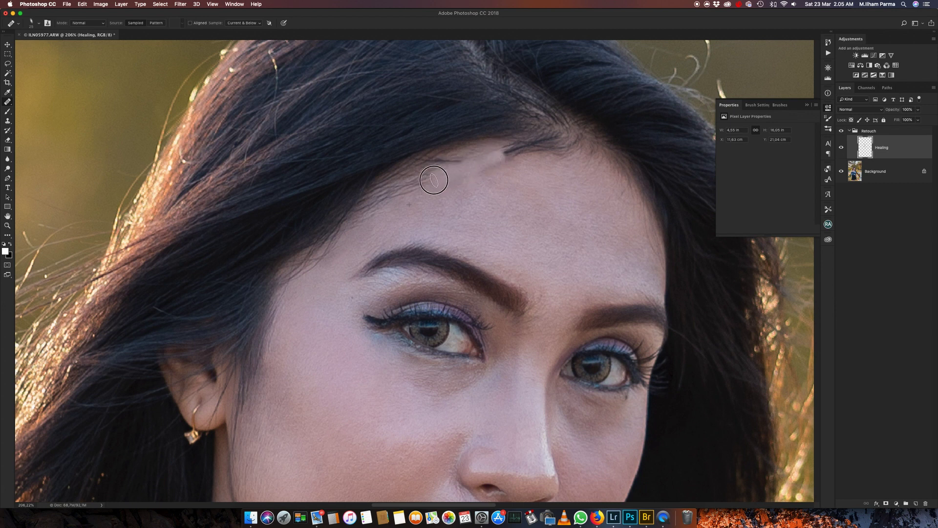
pyautogui.keyDown('alt'); pyautogui.click(391, 219); pyautogui.keyUp('alt')
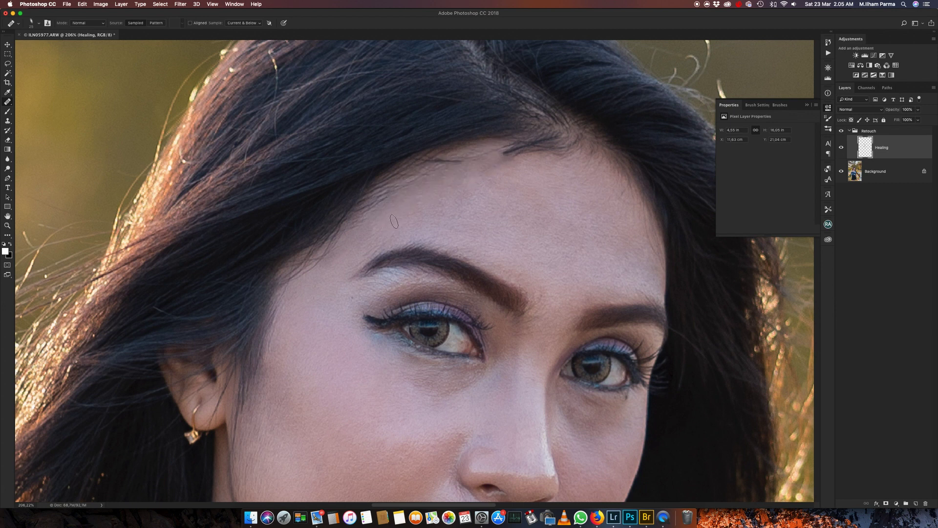
pyautogui.scroll(1, 481, 167)
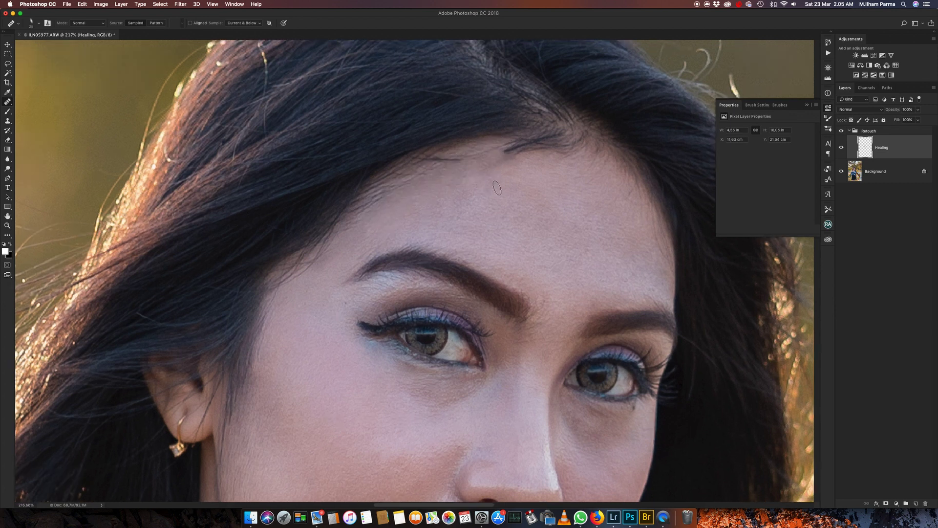
pyautogui.scroll(1, 469, 185)
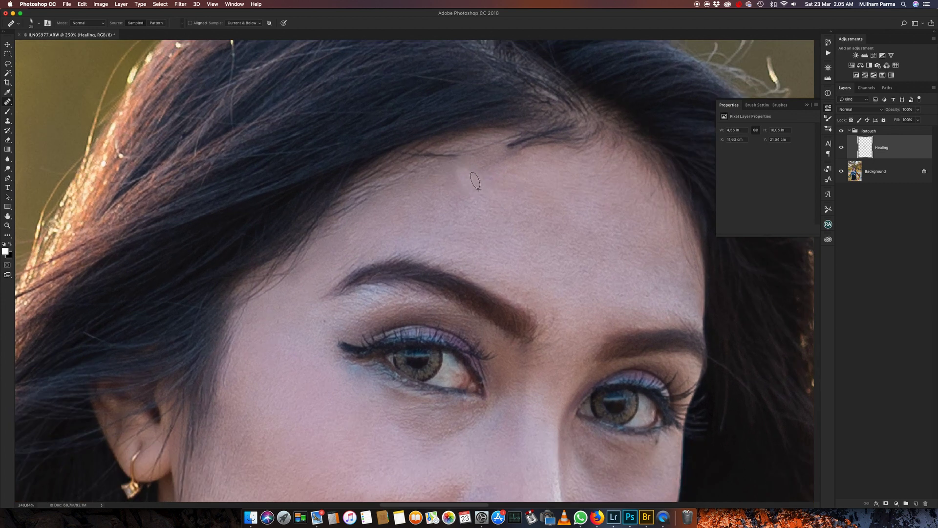
pyautogui.keyDown('alt'); pyautogui.click(468, 179); pyautogui.keyUp('alt')
pyautogui.keyDown('alt'); pyautogui.click(428, 176); pyautogui.keyUp('alt')
pyautogui.moveTo(454, 155); pyautogui.dragTo(423, 153)
pyautogui.keyDown('alt'); pyautogui.click(528, 159); pyautogui.keyUp('alt')
pyautogui.moveTo(508, 146); pyautogui.dragTo(538, 141)
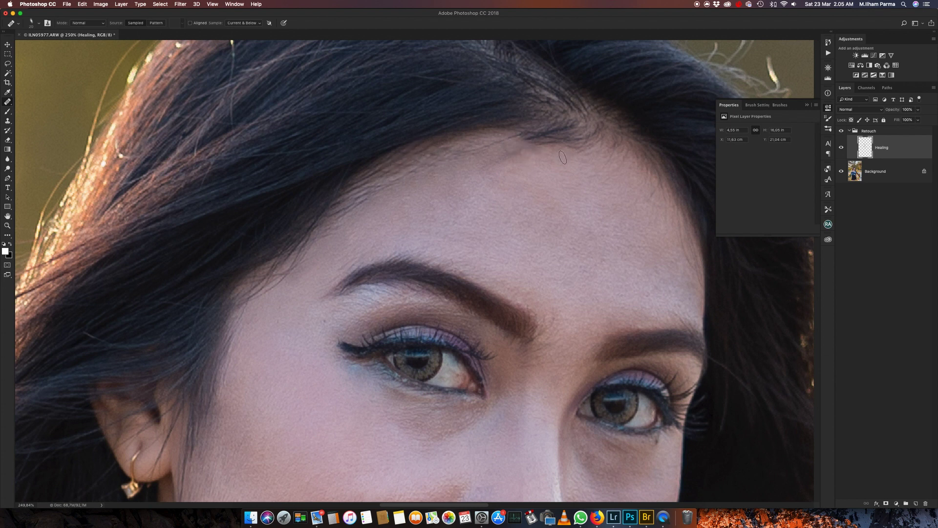
# Smooth the forehead skin near the hairline with a slightly enlarged Clone Stamp brush
pyautogui.press('s')
pyautogui.press(']')
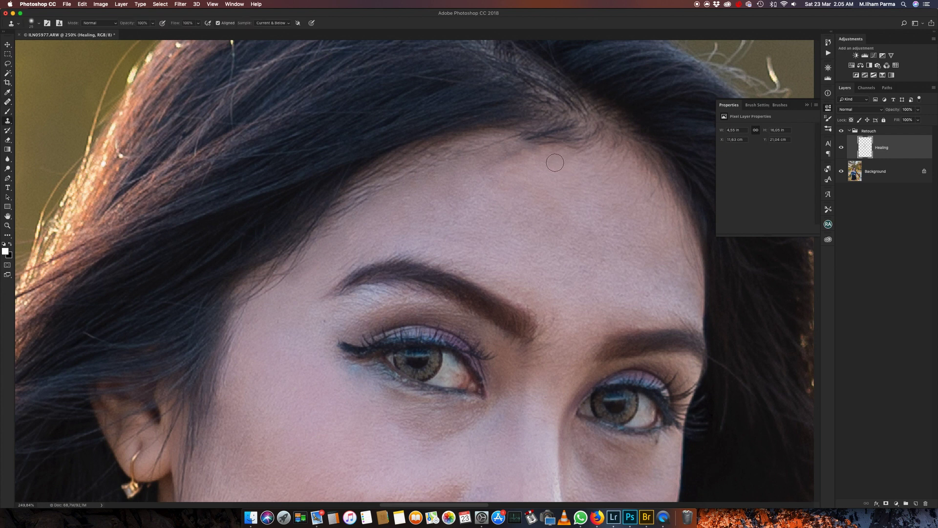
pyautogui.press(']')
pyautogui.press(']')
pyautogui.press('[')
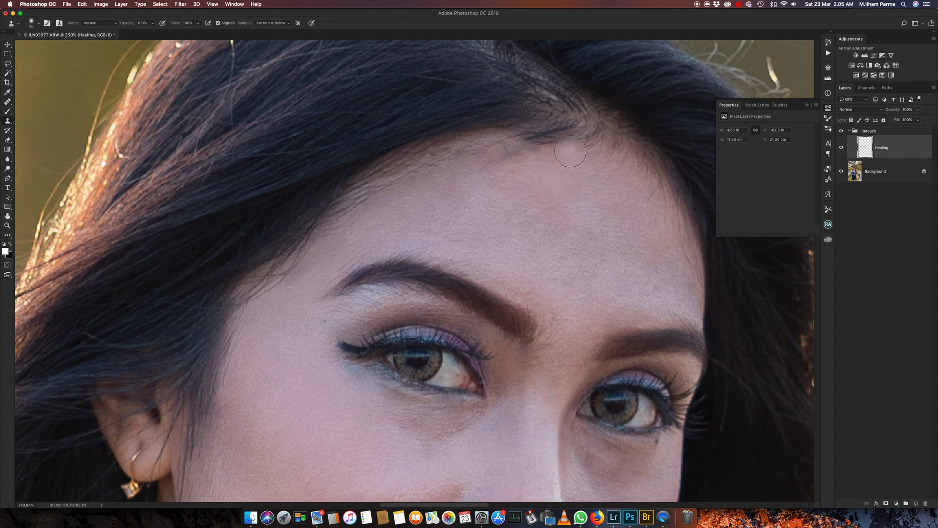
pyautogui.moveTo(565, 151)
pyautogui.mouseDown()
pyautogui.moveTo(540, 146)
pyautogui.moveTo(487, 161)
pyautogui.mouseUp()
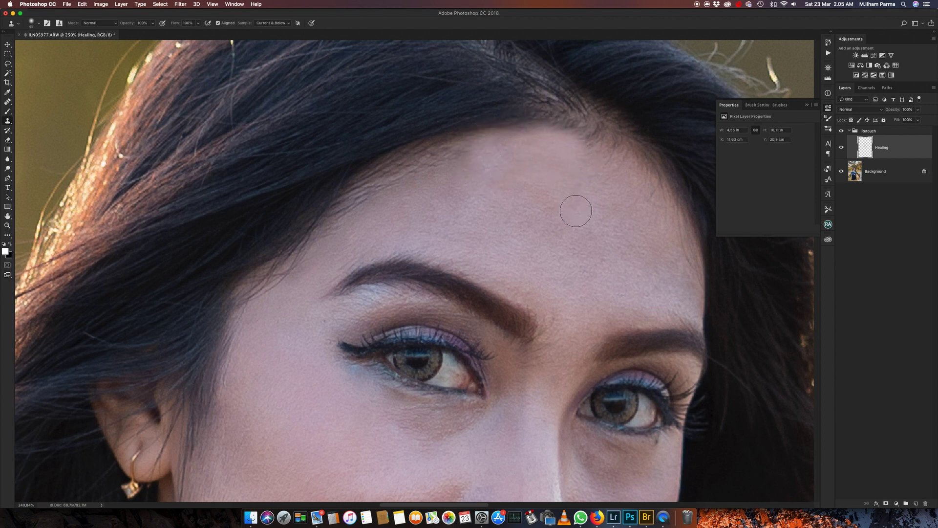
# Return to a smaller Healing Brush, sample clean forehead skin, then zoom out to the full portrait
pyautogui.scroll(-1, 573, 208)
pyautogui.scroll(-3, 574, 205)
pyautogui.scroll(3, 530, 205)
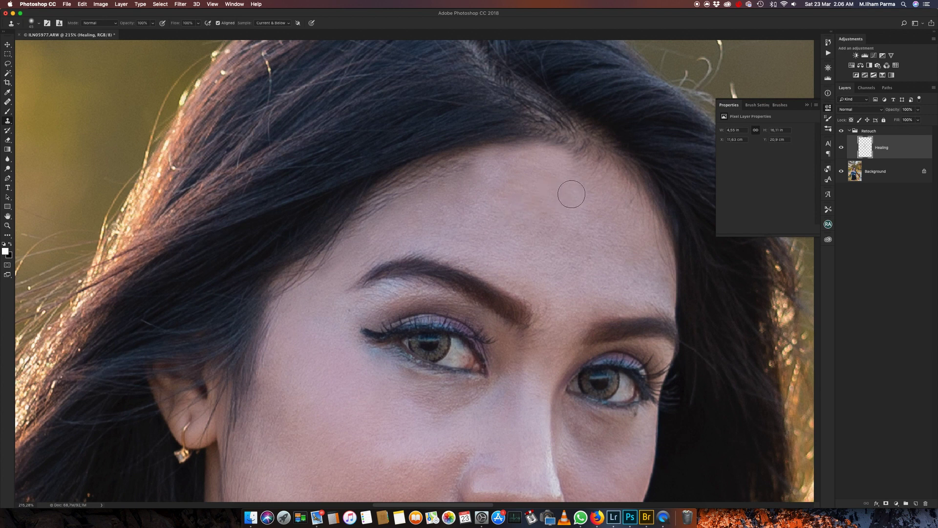
pyautogui.press('j')
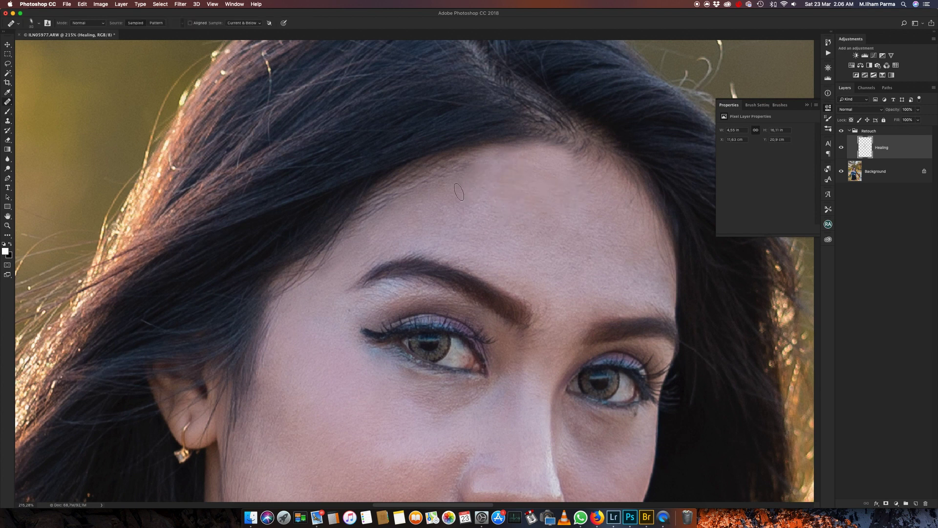
pyautogui.press('[')
pyautogui.keyDown('alt'); pyautogui.click(445, 171); pyautogui.keyUp('alt')
pyautogui.scroll(-5, 338, 284)
pyautogui.scroll(-3, 342, 252)
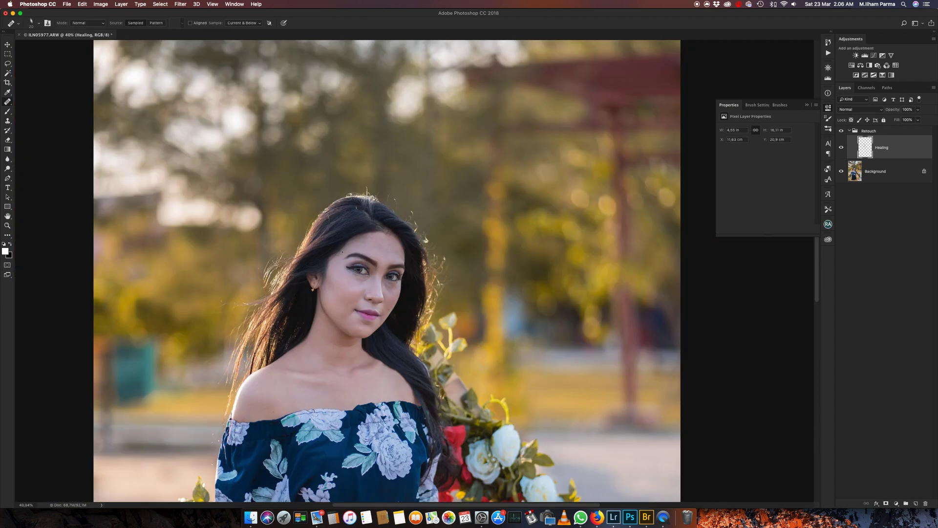
pyautogui.scroll(-1, 342, 251)
pyautogui.scroll(-2, 393, 251)
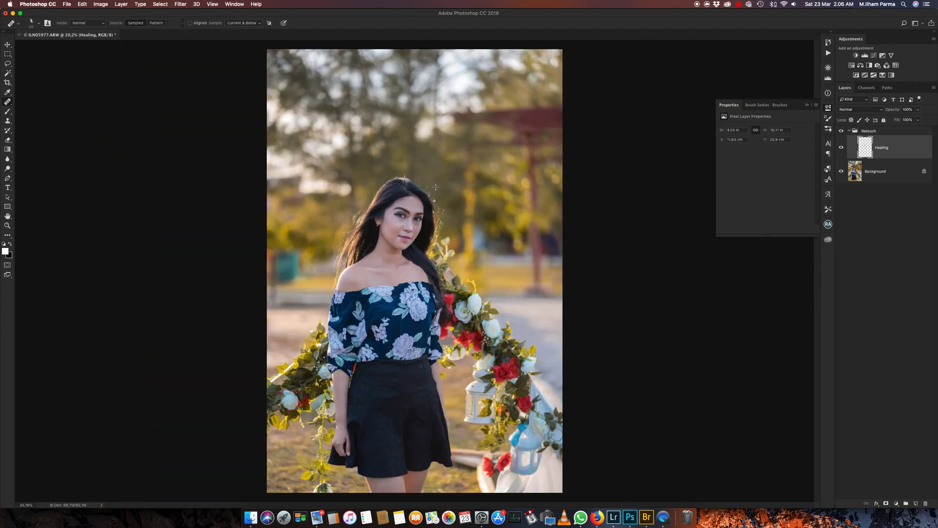
pyautogui.scroll(3, 420, 189)
pyautogui.scroll(1, 440, 294)
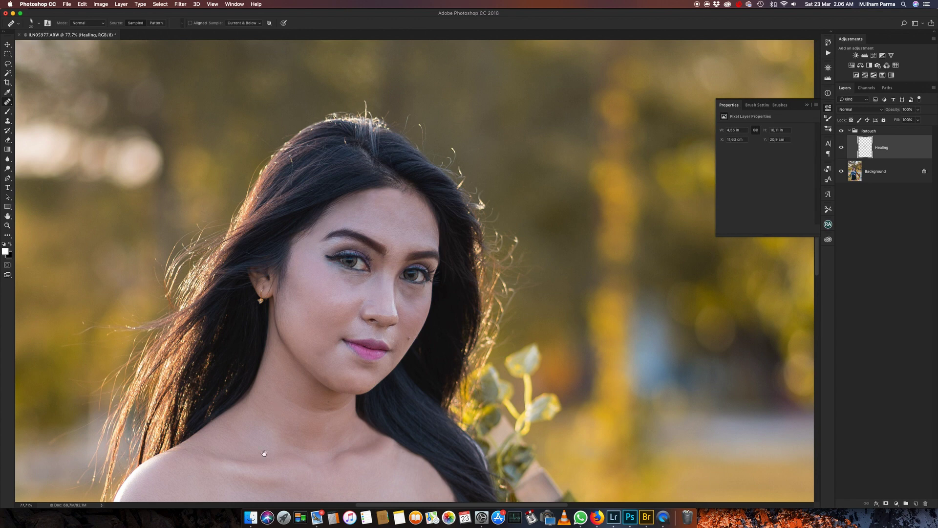
pyautogui.moveTo(265, 453); pyautogui.dragTo(430, 147)
pyautogui.moveTo(337, 430); pyautogui.dragTo(386, 156)
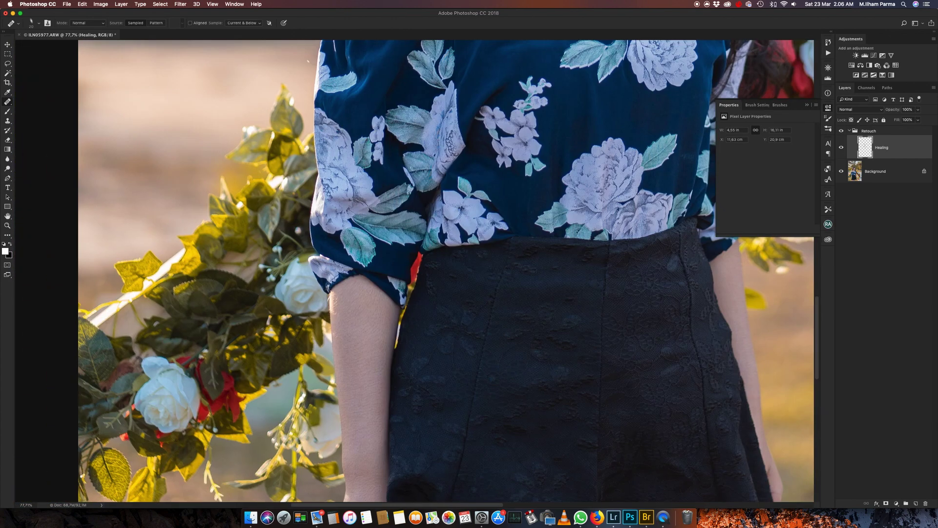
pyautogui.scroll(5, 467, 131)
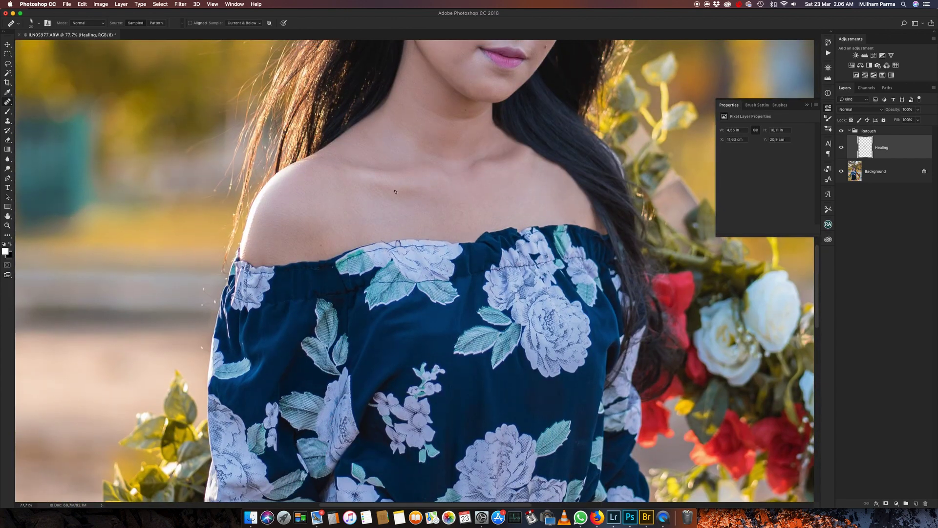
pyautogui.scroll(3, 415, 244)
pyautogui.scroll(2, 443, 251)
pyautogui.scroll(-1, 447, 235)
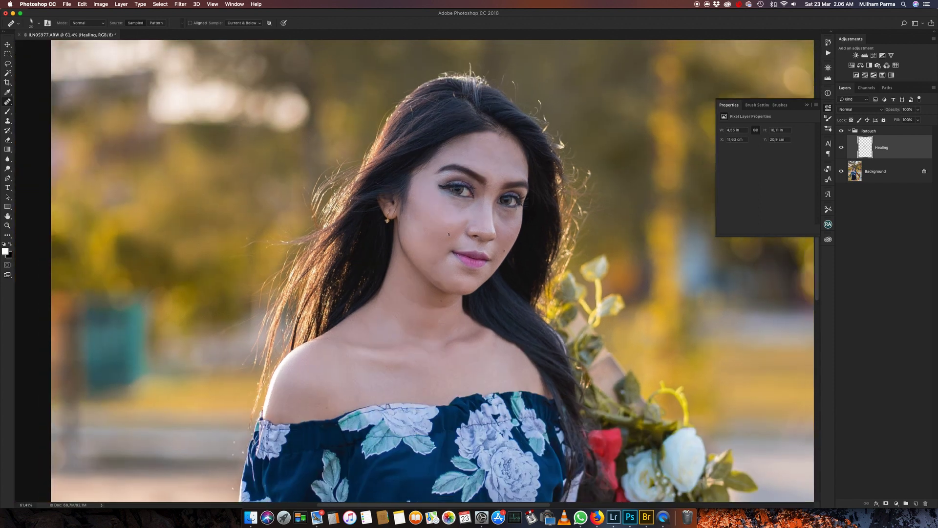
pyautogui.scroll(2, 448, 229)
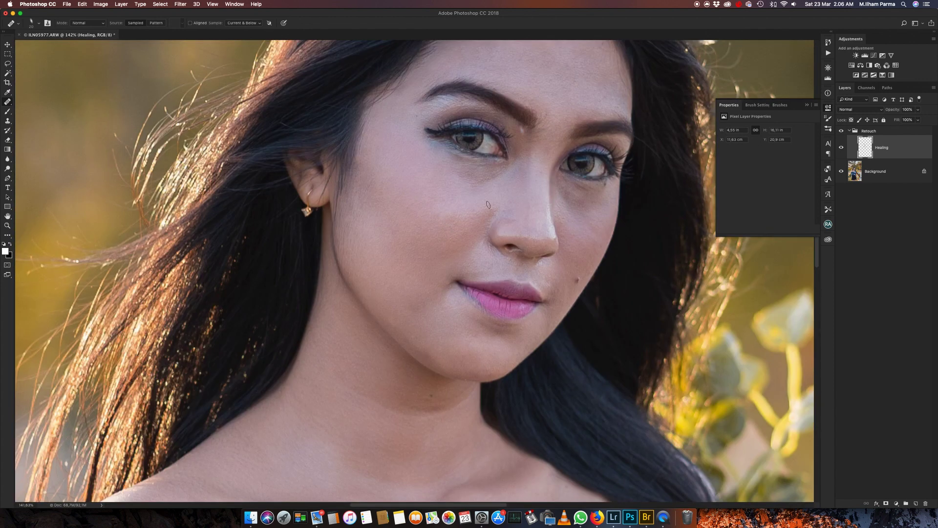
pyautogui.scroll(-1, 524, 236)
pyautogui.scroll(2, 527, 137)
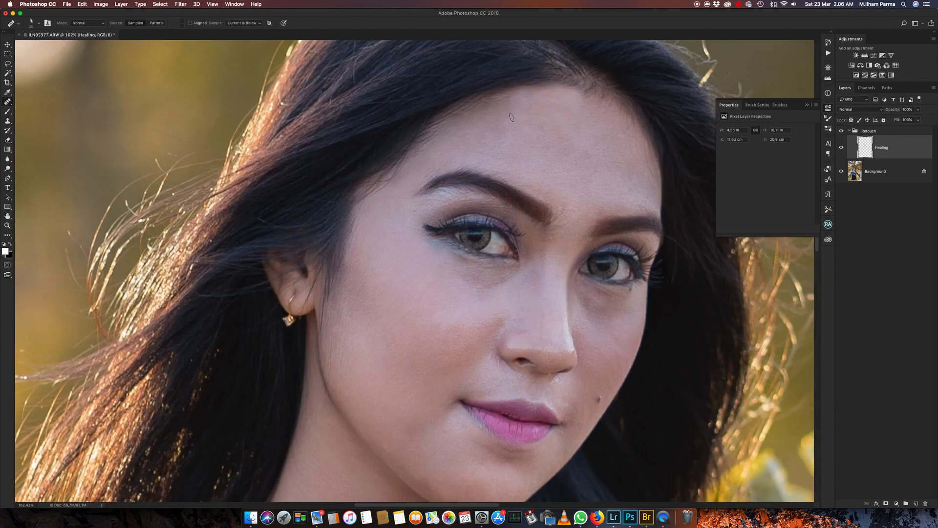
pyautogui.scroll(-1, 557, 122)
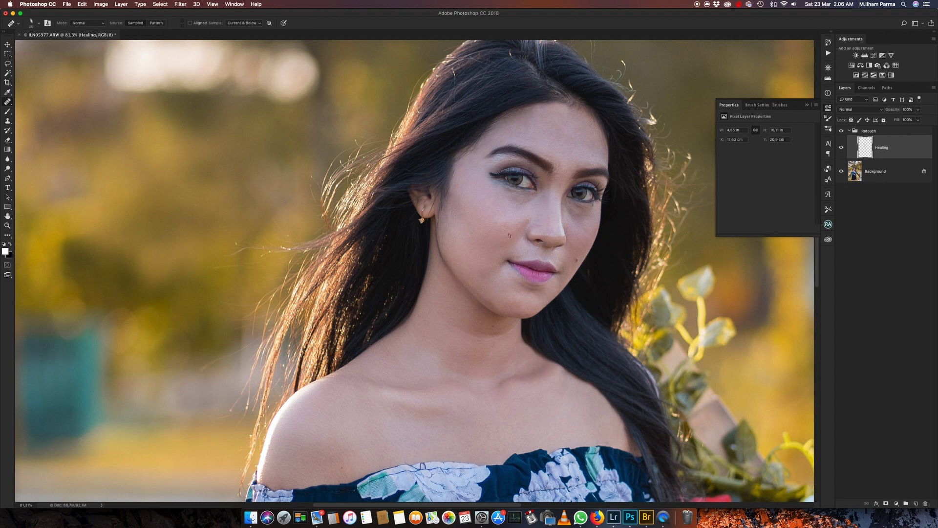
pyautogui.scroll(2, 465, 286)
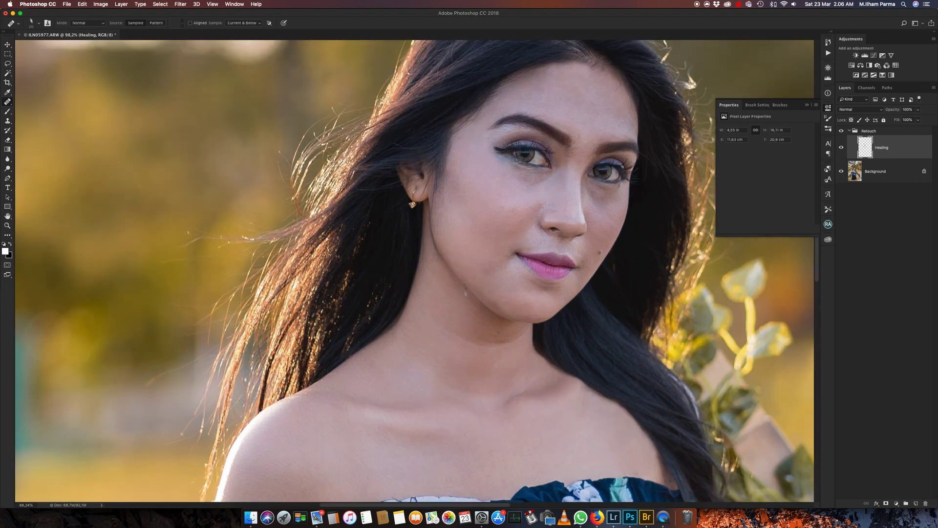
pyautogui.scroll(2, 503, 304)
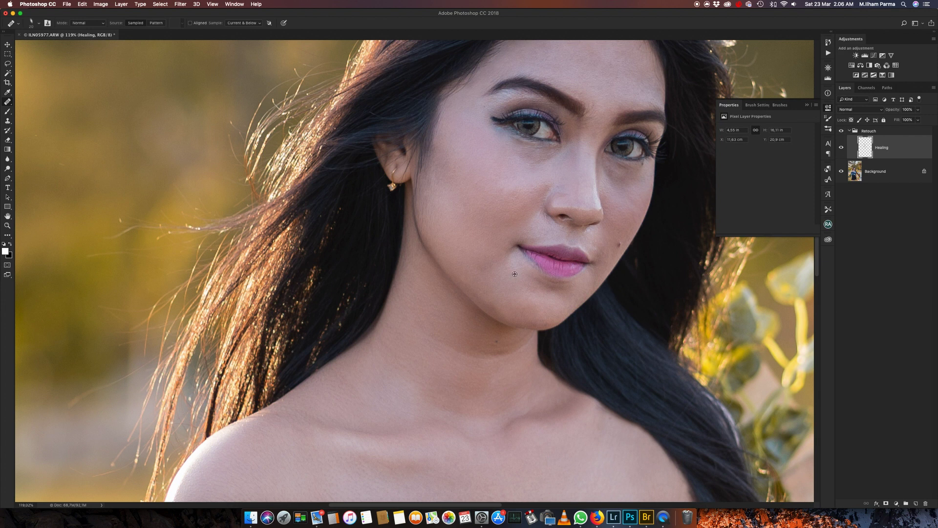
pyautogui.scroll(-1, 498, 269)
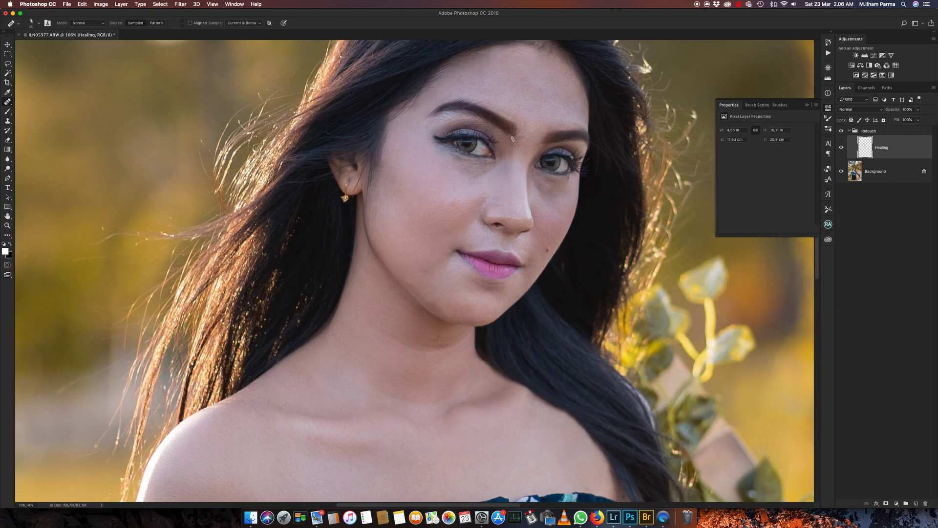
pyautogui.scroll(-1, 512, 139)
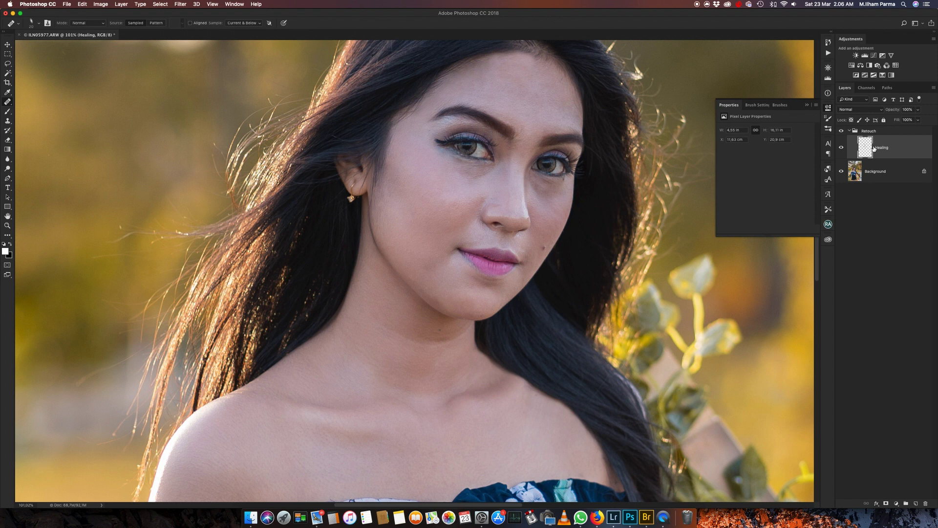
# Stamp all visible layers into a merged Layer 1, then hide Healing and Background to compare
pyautogui.hotkey('ctrl', 'shift', 'alt', 'e')
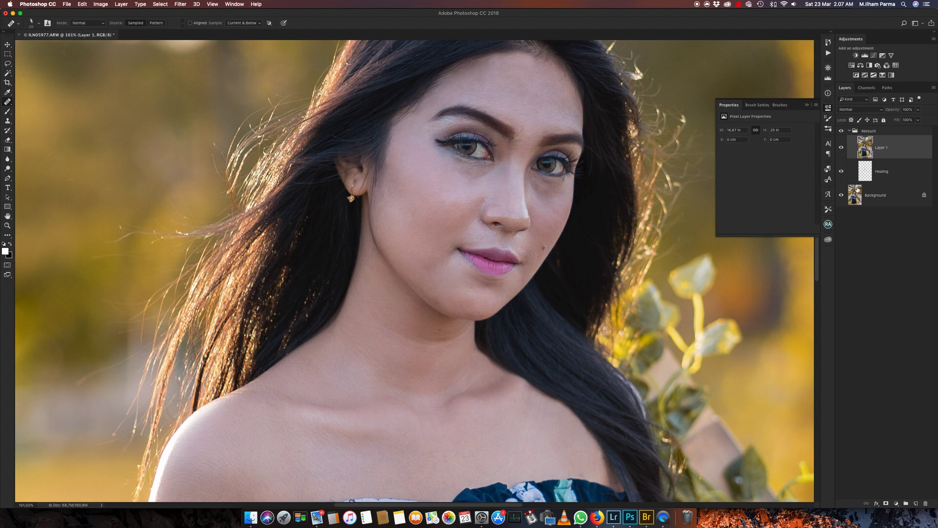
pyautogui.click(842, 172)
pyautogui.click(843, 195)
pyautogui.click(843, 196)
# Make the Healing layer visible again and select Layer 1 as the active layer
pyautogui.click(866, 171)
pyautogui.click(858, 200)
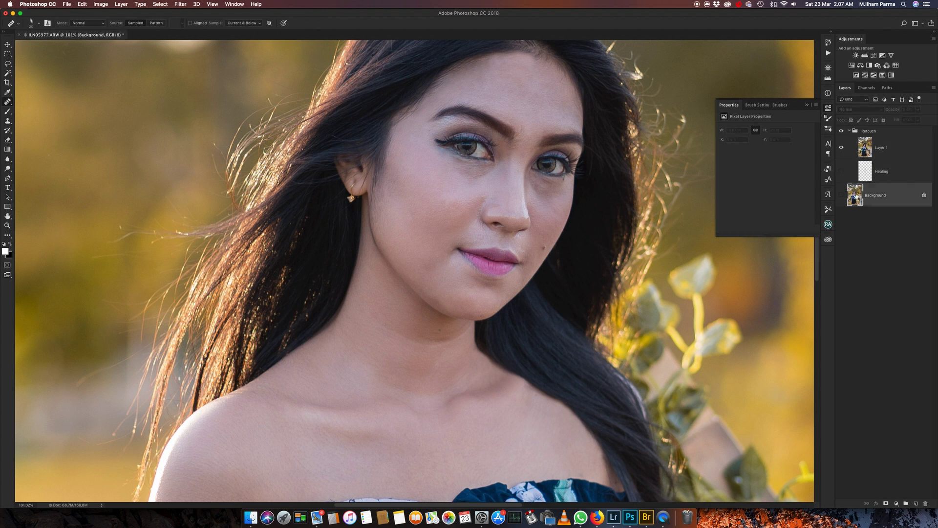
pyautogui.click(841, 171)
pyautogui.click(883, 151)
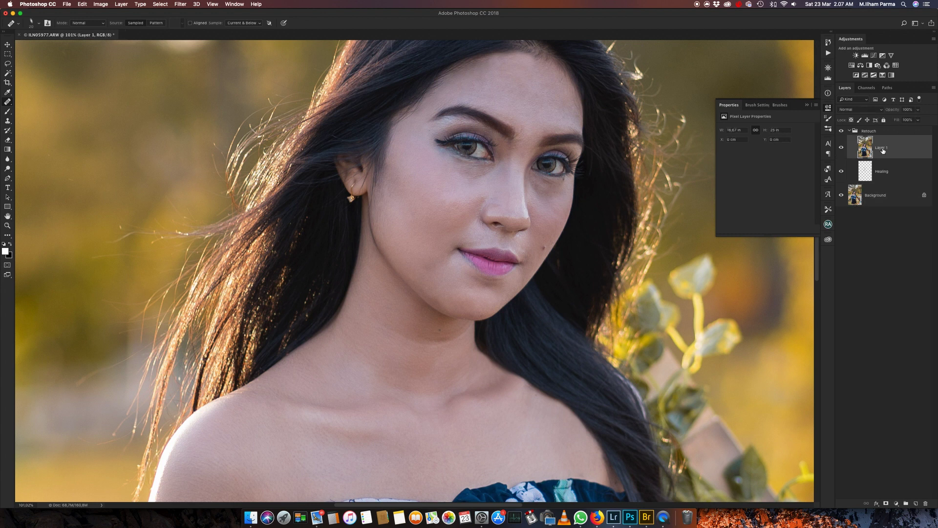
# Apply a High Pass filter with a 15-pixel radius to Layer 1
pyautogui.click(181, 4)
pyautogui.moveTo(220, 146)
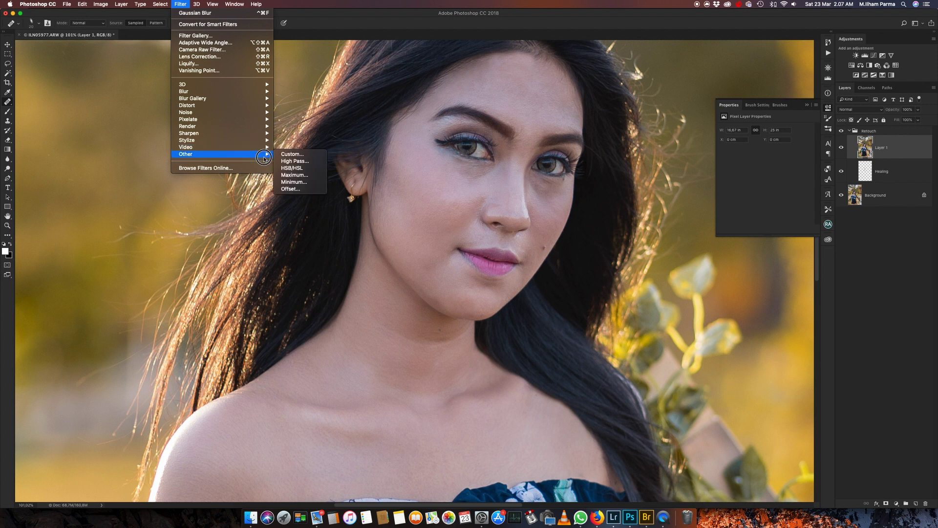
pyautogui.click(295, 161)
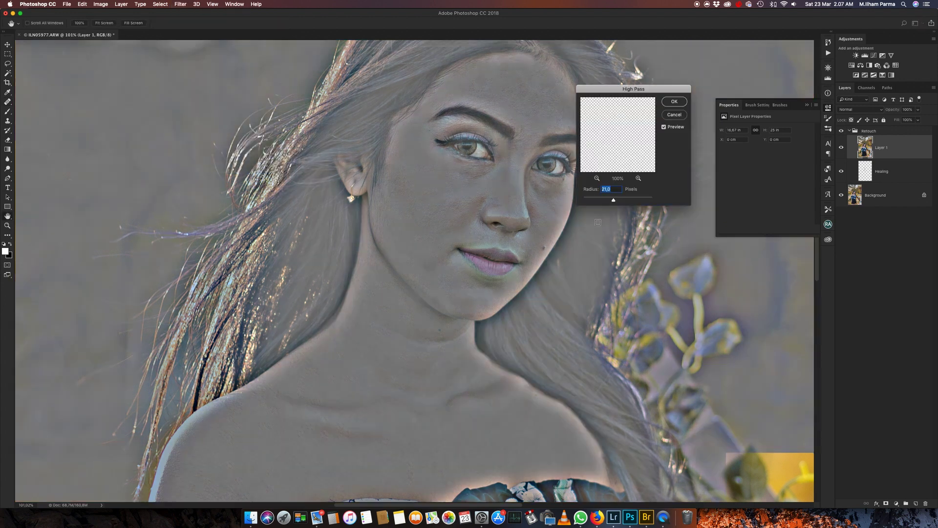
pyautogui.scroll(-3, 513, 205)
pyautogui.scroll(-3, 513, 205)
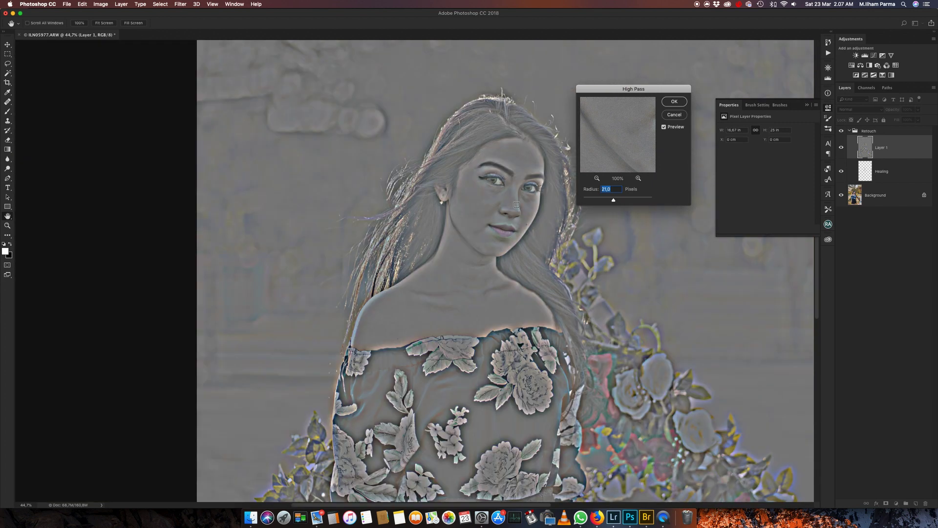
pyautogui.scroll(1, 518, 205)
pyautogui.scroll(1, 518, 206)
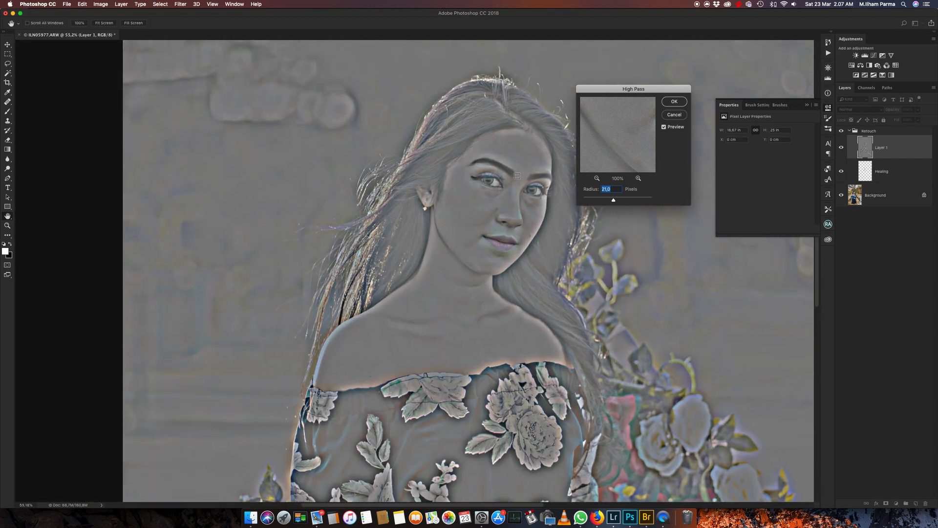
pyautogui.scroll(2, 518, 205)
pyautogui.write('15')
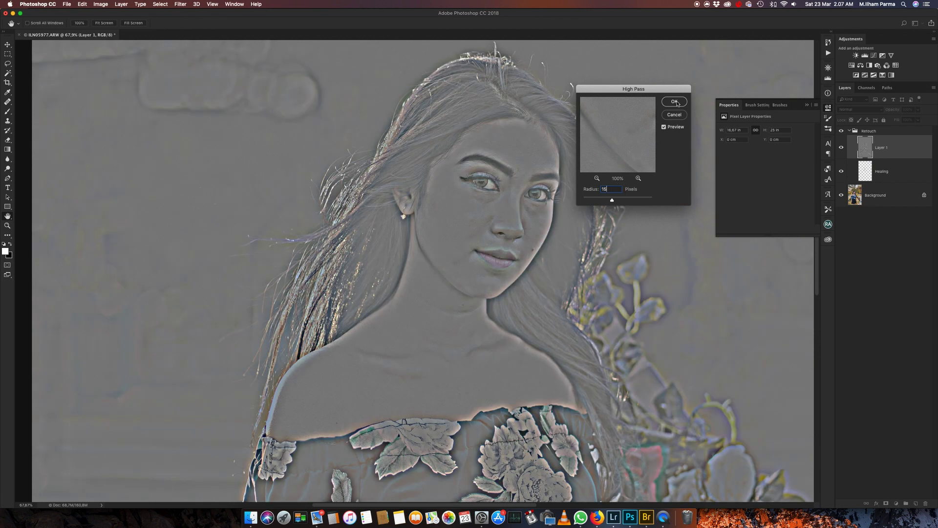
pyautogui.click(675, 102)
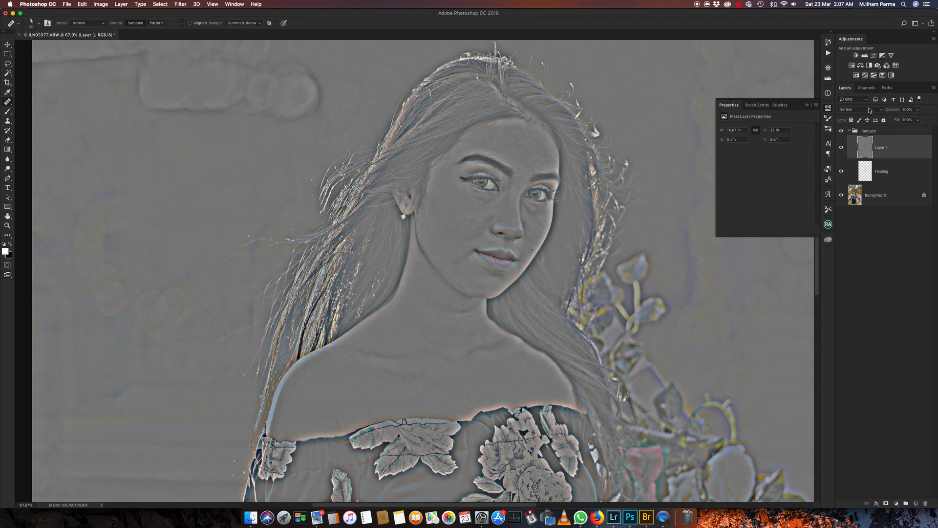
# Set Layer 1's blend mode to Linear Light to sharpen the portrait
pyautogui.click(870, 110)
pyautogui.press('Escape')
pyautogui.hotkey('shift', 'alt', 'j')
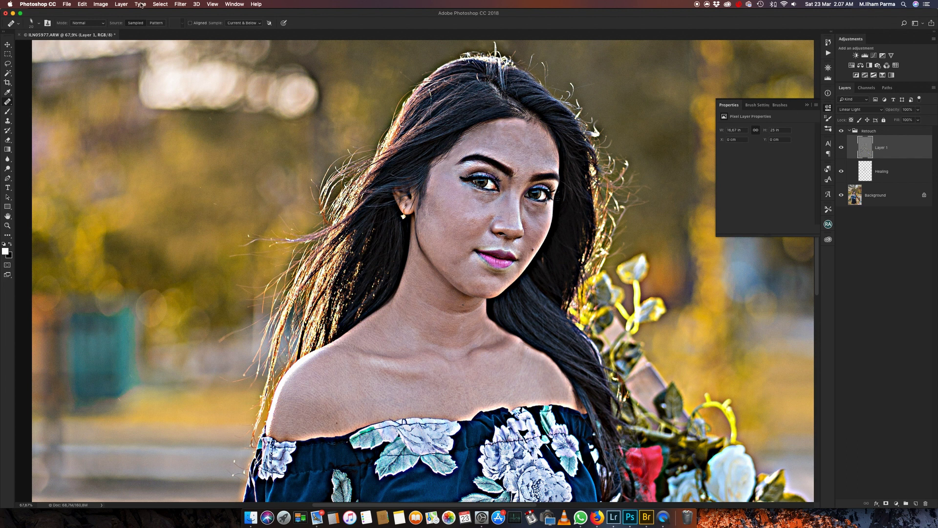
pyautogui.click(123, 5)
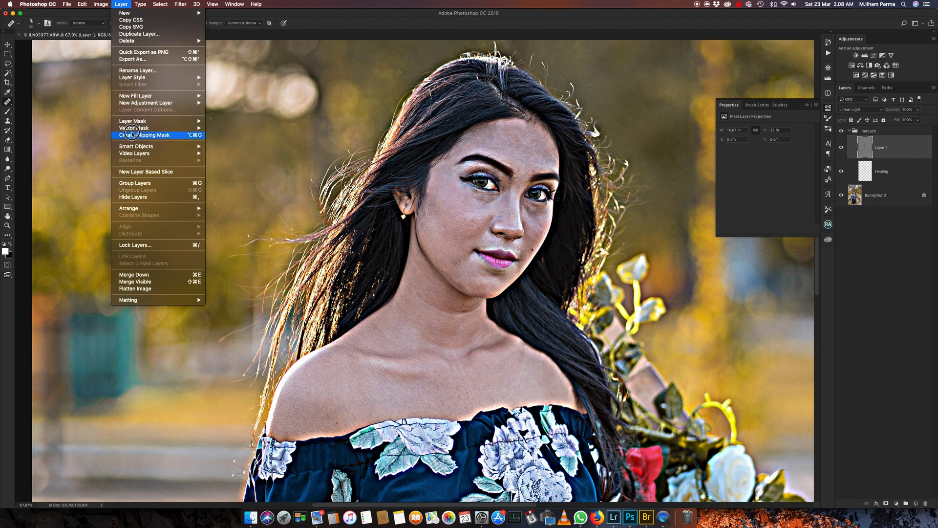
# Invert Layer 1 and apply a 5.0-pixel Gaussian Blur to it
pyautogui.click(94, 18)
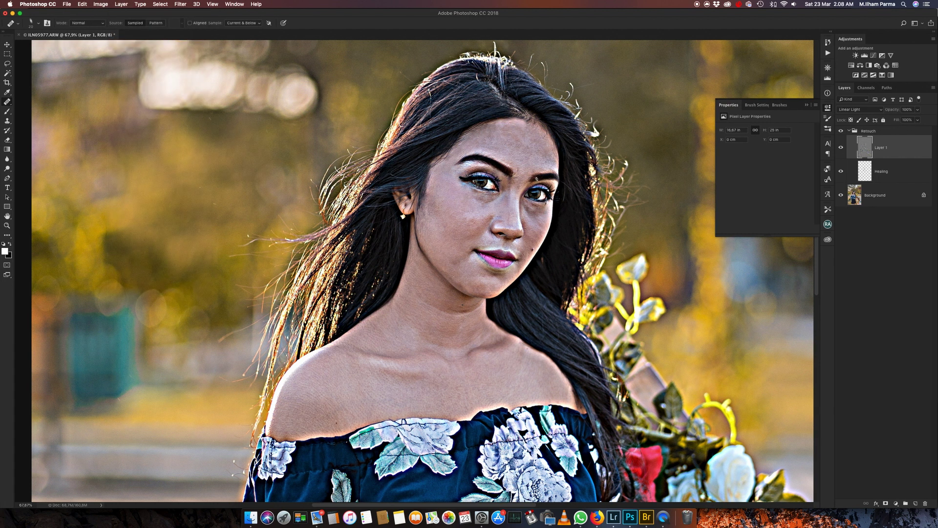
pyautogui.hotkey('ctrl', 'i')
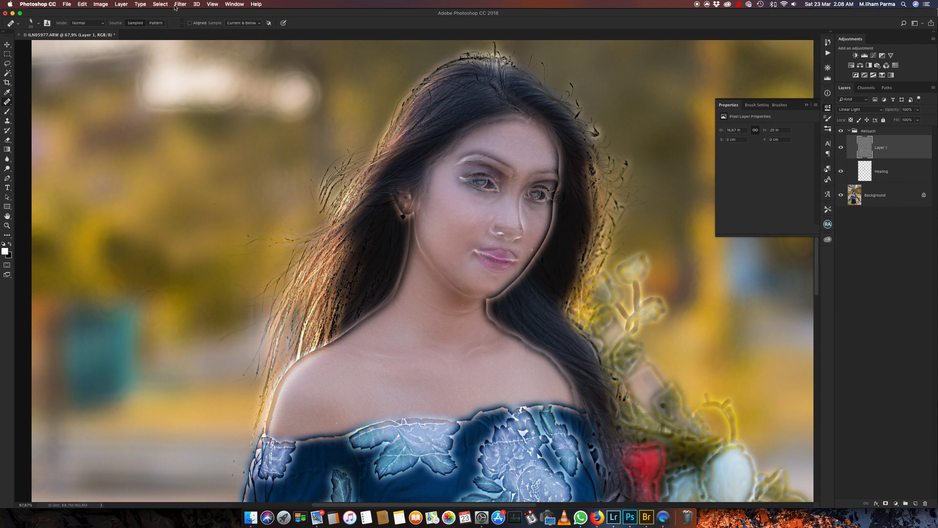
pyautogui.click(181, 4)
pyautogui.moveTo(220, 91)
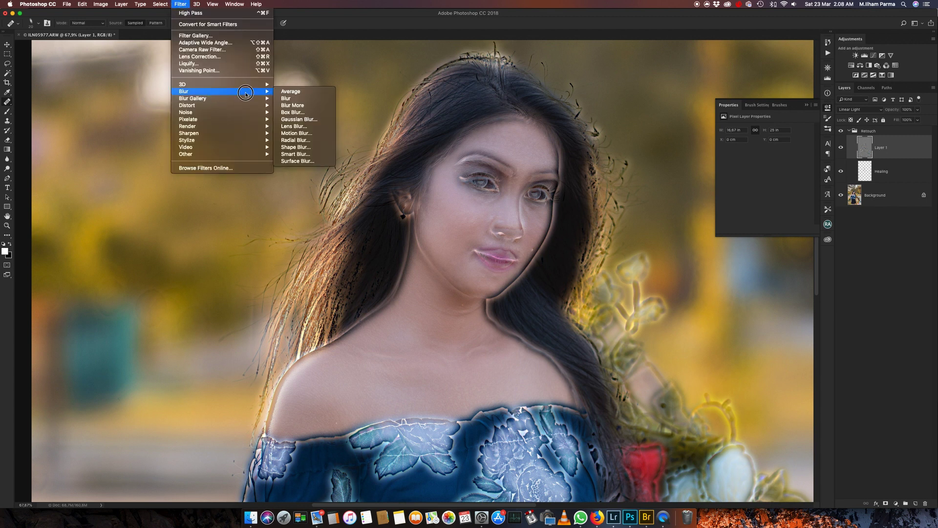
pyautogui.click(301, 124)
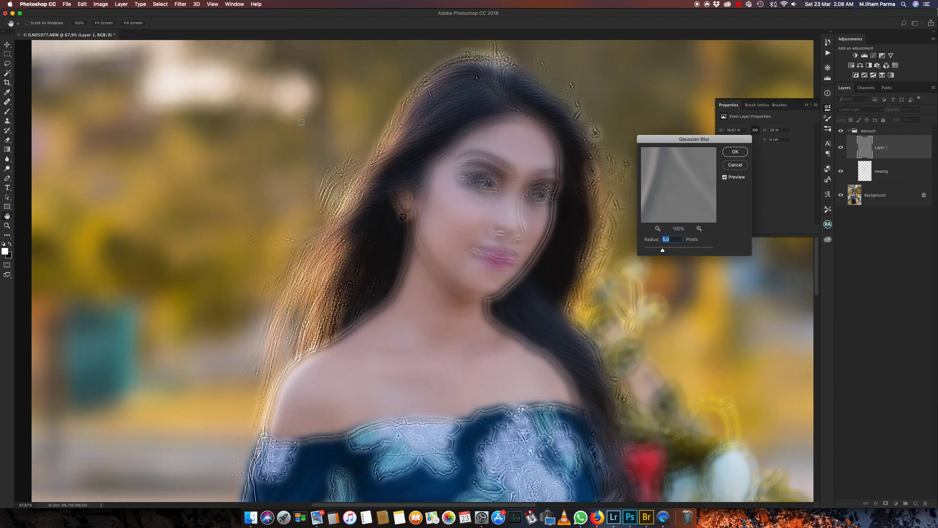
pyautogui.click(737, 151)
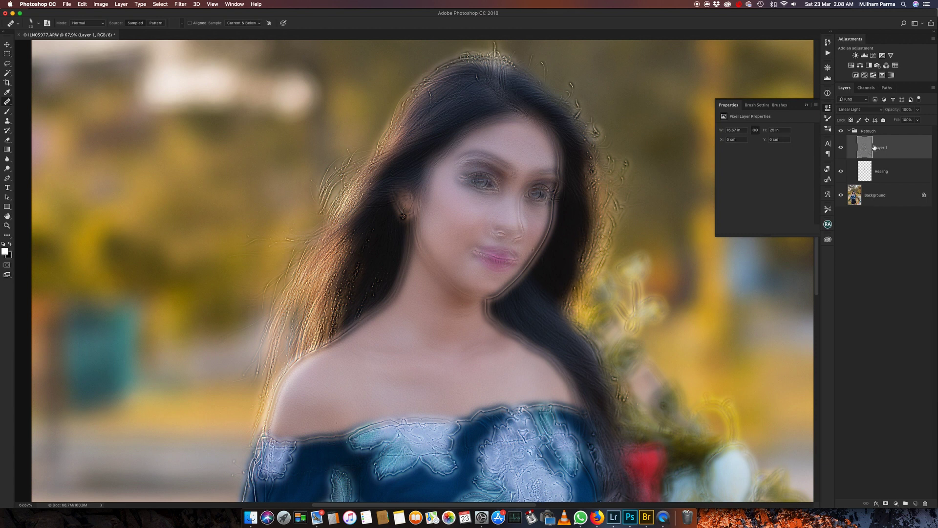
# Add a black mask to Layer 1 and set a white brush to 100% opacity, 4% flow, airbrush on
pyautogui.keyDown('alt'); pyautogui.click(886, 504); pyautogui.keyUp('alt')
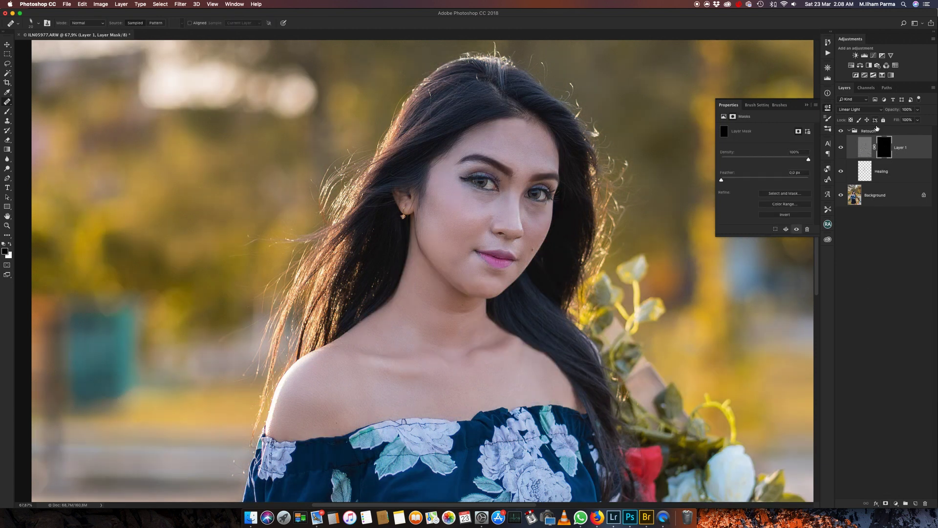
pyautogui.click(7, 112)
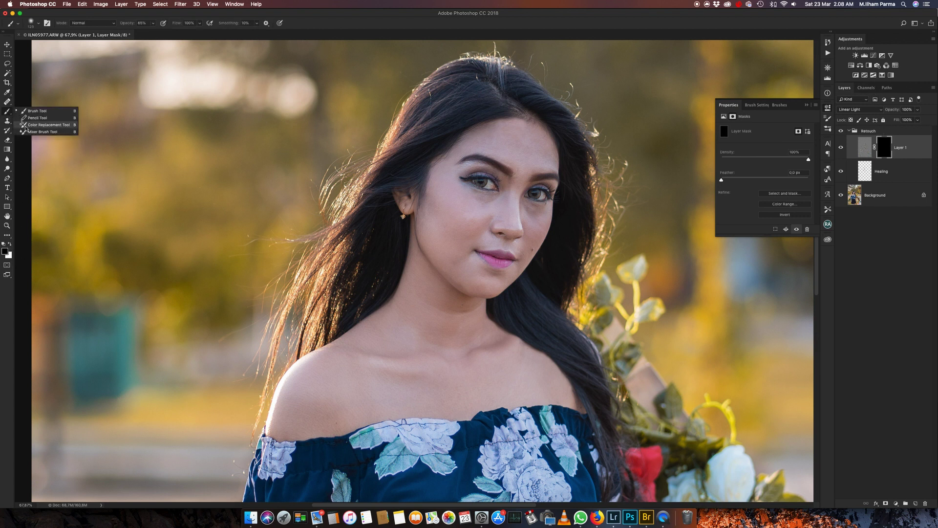
pyautogui.press('Escape')
pyautogui.press('x')
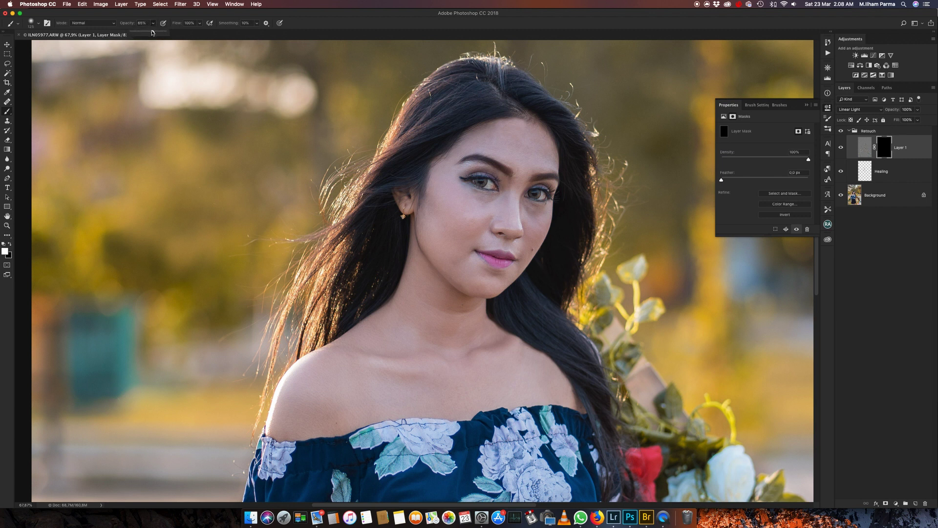
pyautogui.moveTo(152, 32)
pyautogui.mouseDown()
pyautogui.moveTo(200, 32)
pyautogui.moveTo(167, 32)
pyautogui.mouseUp()
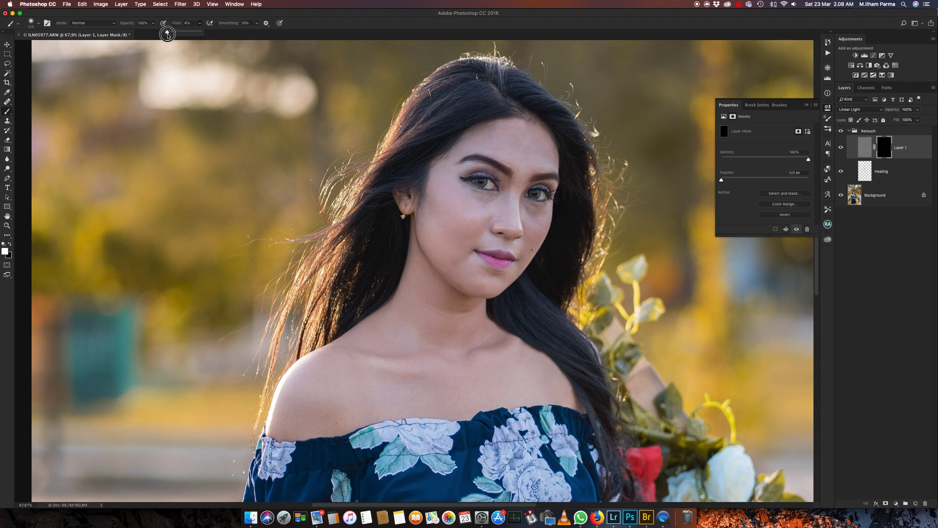
pyautogui.click(190, 13)
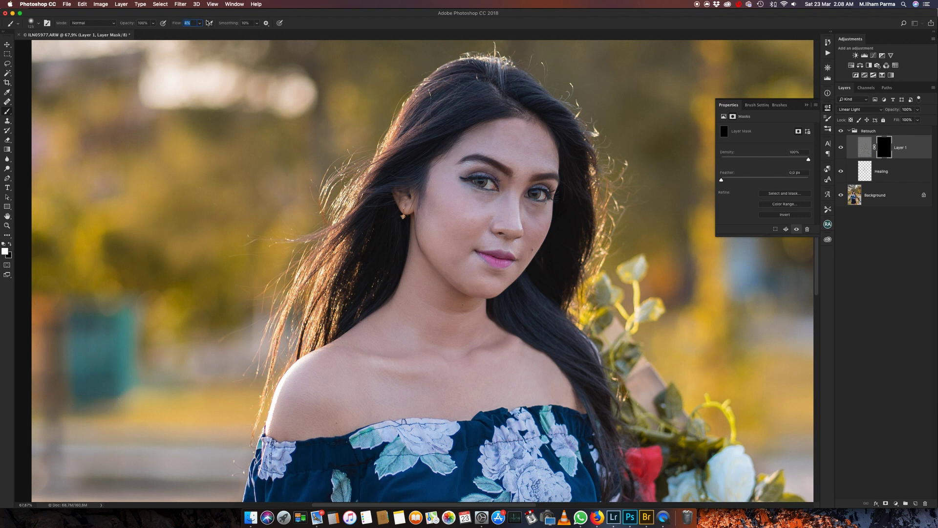
pyautogui.click(209, 23)
# Paint white into the mask at brush size 90 over forehead, under-eyes, cheeks and chin
pyautogui.scroll(5, 453, 190)
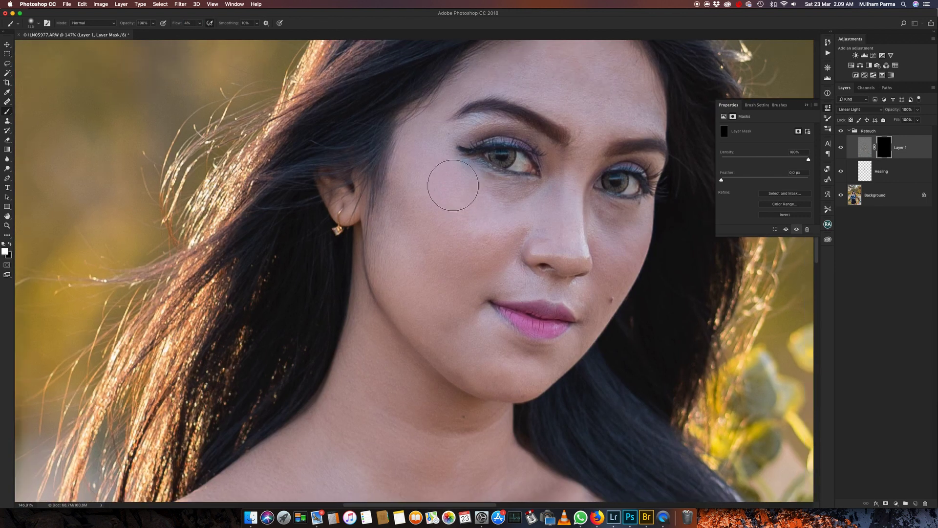
pyautogui.scroll(-2, 453, 186)
pyautogui.press('[')
pyautogui.press('[')
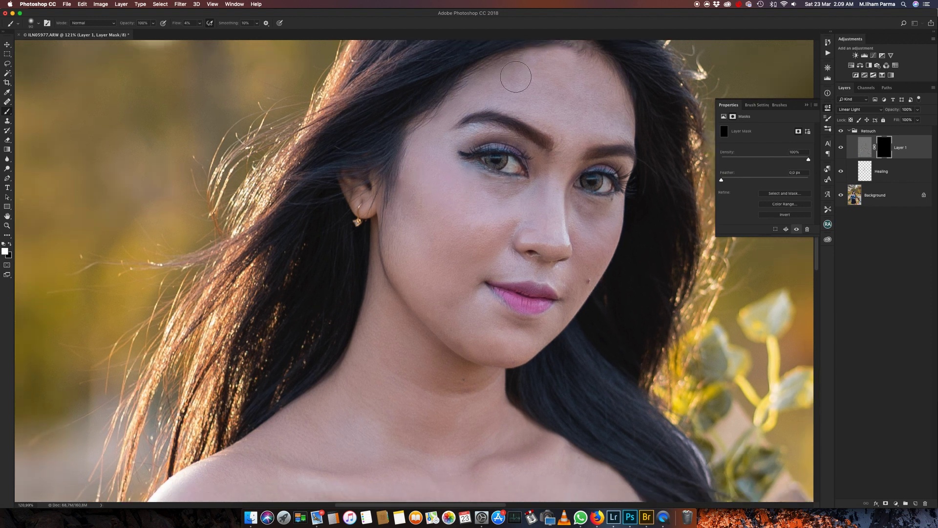
pyautogui.scroll(-1, 515, 77)
pyautogui.scroll(-1, 498, 148)
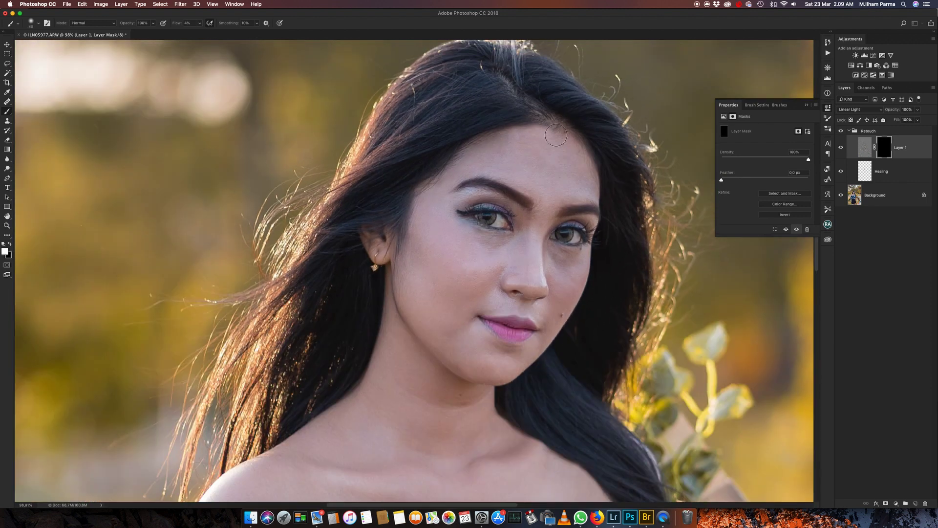
pyautogui.scroll(-1, 556, 135)
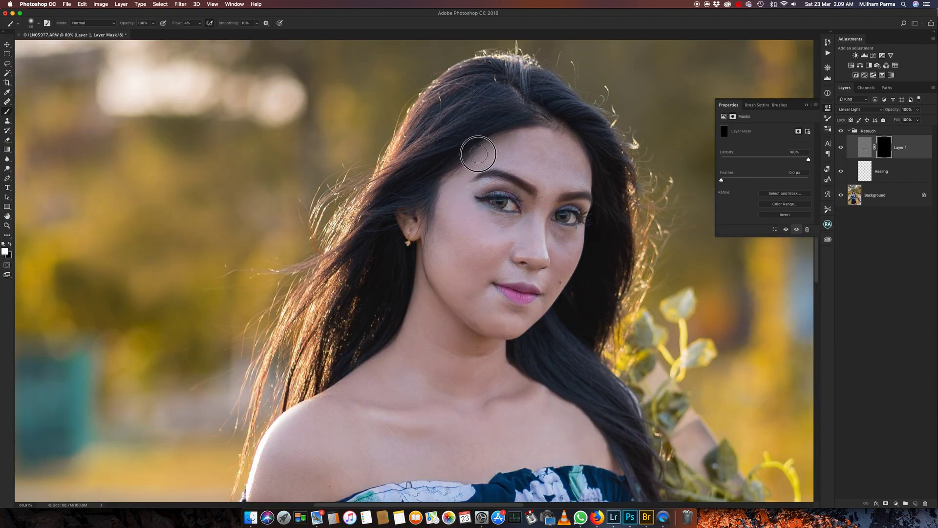
pyautogui.click(515, 146)
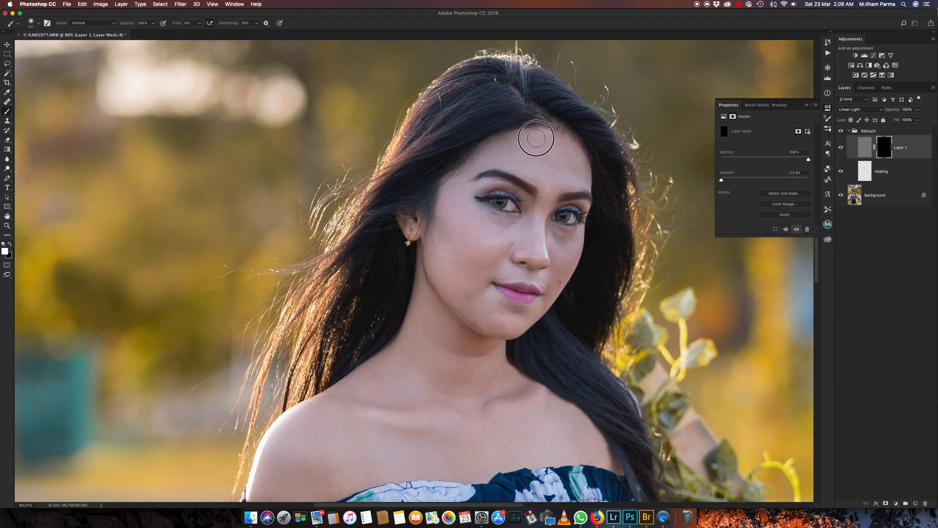
pyautogui.moveTo(515, 146)
pyautogui.mouseDown()
pyautogui.moveTo(527, 132)
pyautogui.moveTo(553, 173)
pyautogui.mouseUp()
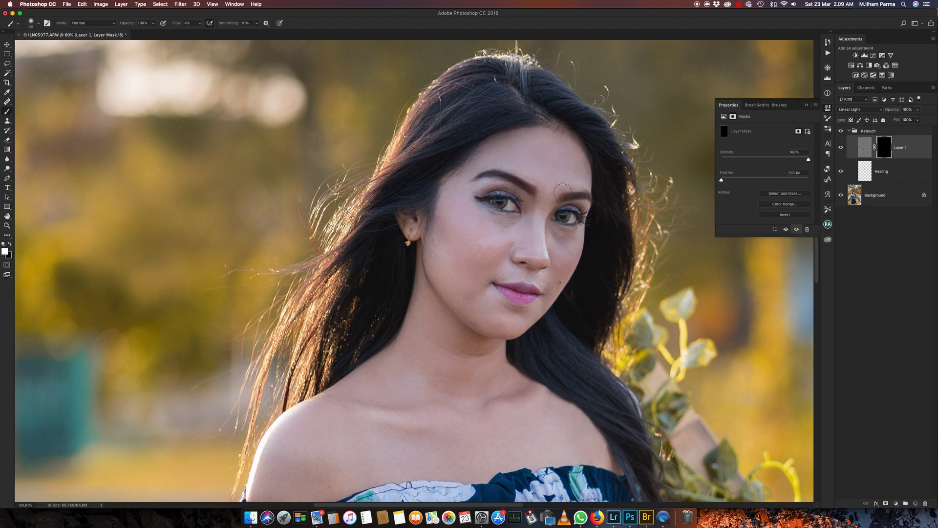
pyautogui.moveTo(554, 173); pyautogui.dragTo(586, 161)
pyautogui.moveTo(506, 225)
pyautogui.mouseDown()
pyautogui.moveTo(570, 223)
pyautogui.moveTo(565, 272)
pyautogui.moveTo(474, 283)
pyautogui.moveTo(483, 291)
pyautogui.mouseUp()
pyautogui.moveTo(501, 319)
pyautogui.mouseDown()
pyautogui.moveTo(458, 302)
pyautogui.moveTo(467, 227)
pyautogui.mouseUp()
pyautogui.moveTo(477, 237)
pyautogui.mouseDown()
pyautogui.moveTo(505, 246)
pyautogui.moveTo(500, 253)
pyautogui.moveTo(474, 218)
pyautogui.moveTo(574, 254)
pyautogui.moveTo(566, 257)
pyautogui.moveTo(567, 241)
pyautogui.mouseUp()
# Enlarge the brush to 125 and move the view down to the shoulders, dress and skirt
pyautogui.scroll(-3, 550, 124)
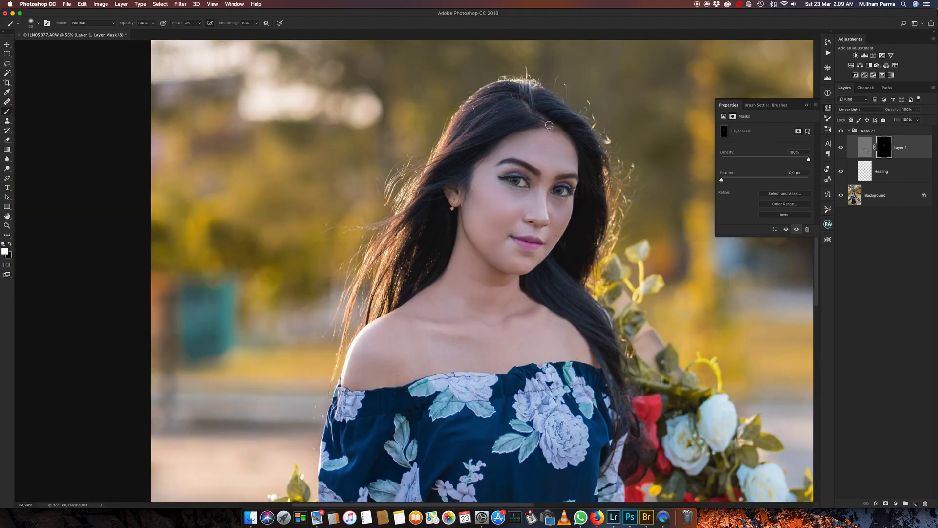
pyautogui.scroll(3, 549, 125)
pyautogui.scroll(1, 411, 333)
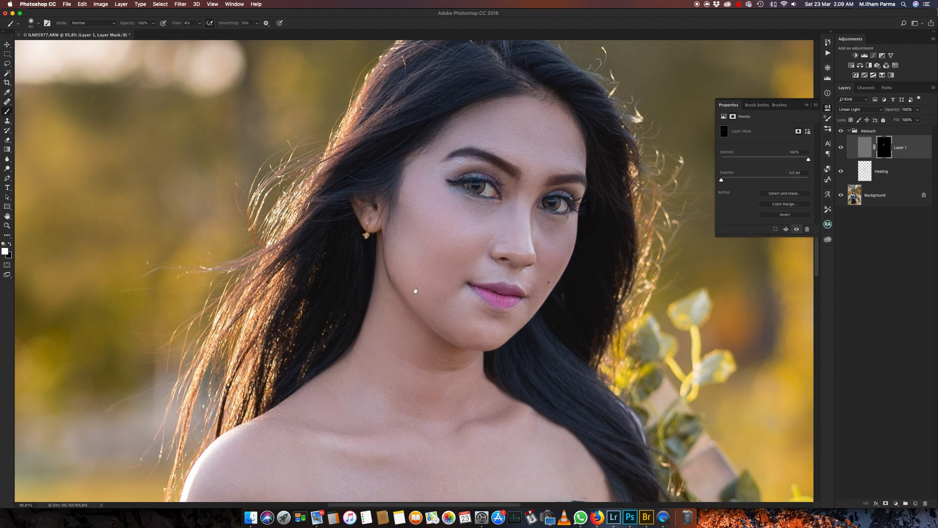
pyautogui.moveTo(424, 343)
pyautogui.mouseDown()
pyautogui.moveTo(470, 205)
pyautogui.moveTo(409, 220)
pyautogui.moveTo(351, 266)
pyautogui.moveTo(465, 265)
pyautogui.mouseUp()
pyautogui.press(']')
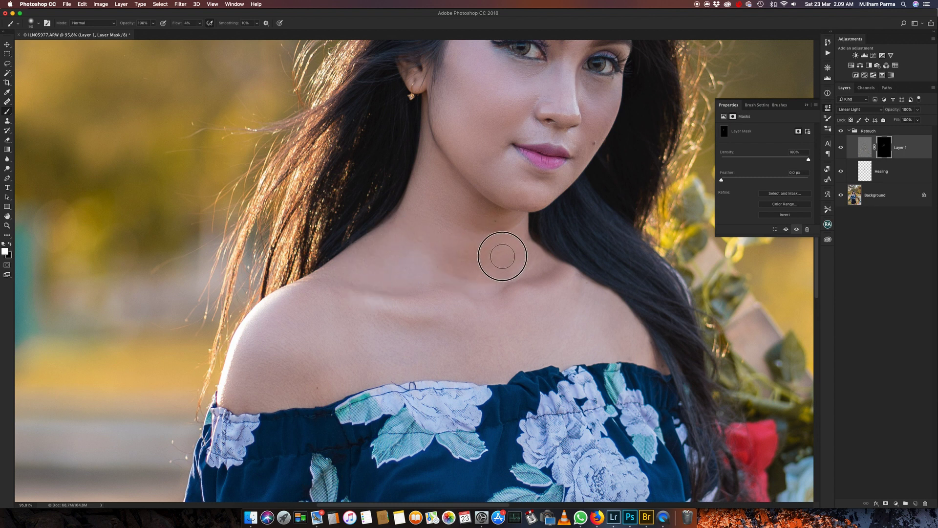
pyautogui.scroll(-5, 415, 158)
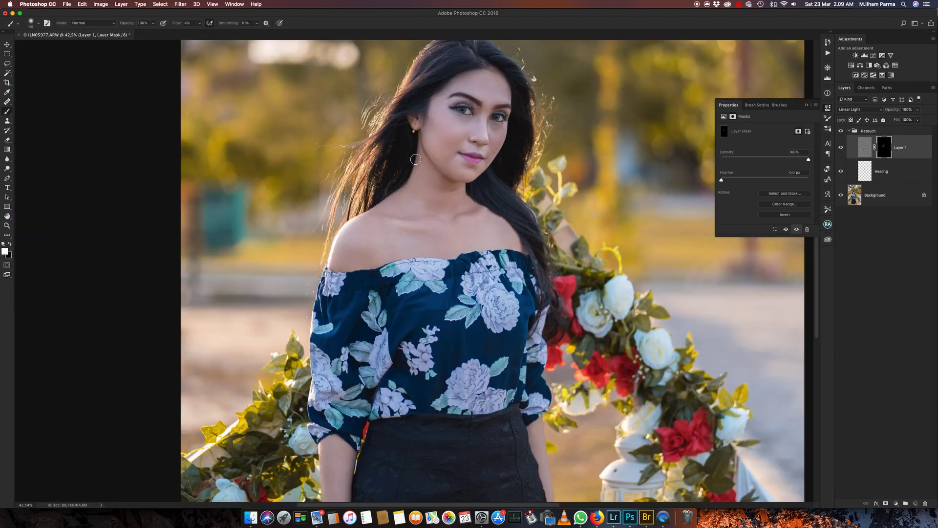
pyautogui.press(']')
pyautogui.moveTo(368, 409); pyautogui.dragTo(371, 174)
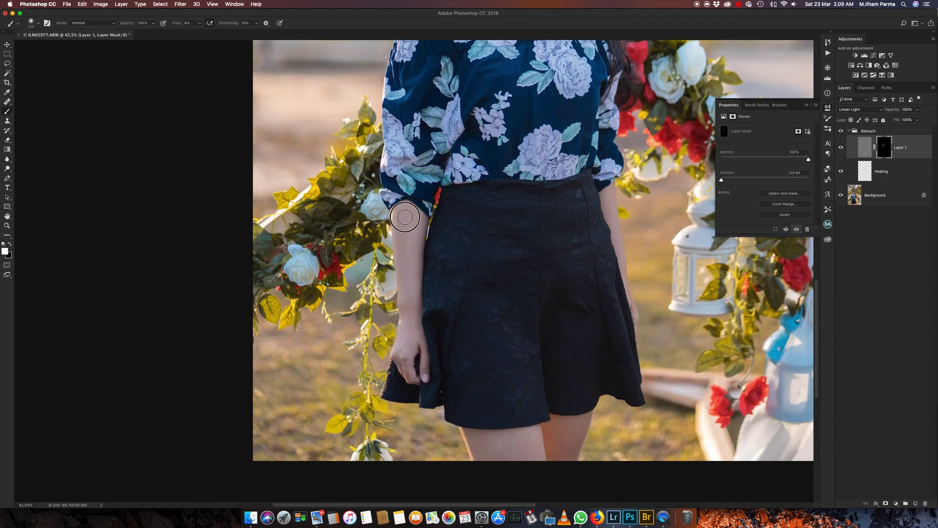
pyautogui.scroll(-5, 515, 253)
pyautogui.scroll(-1, 515, 253)
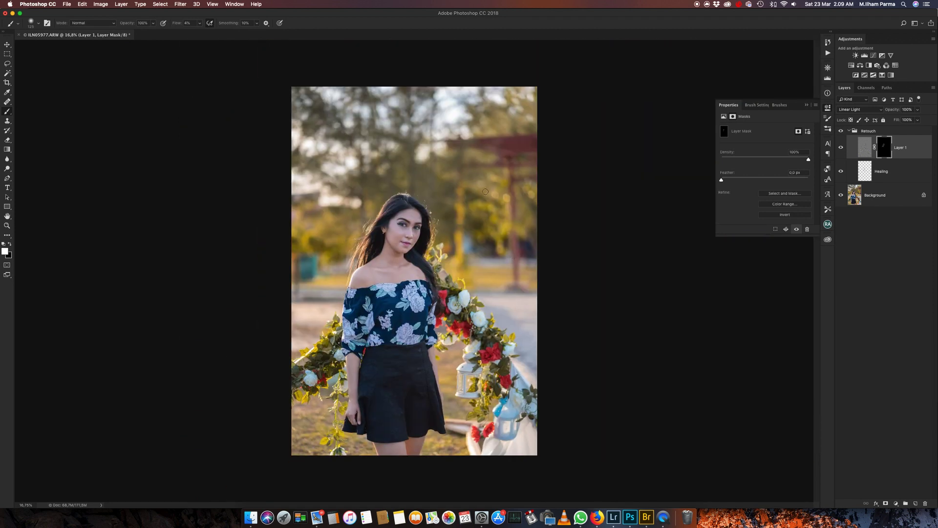
pyautogui.scroll(5, 398, 253)
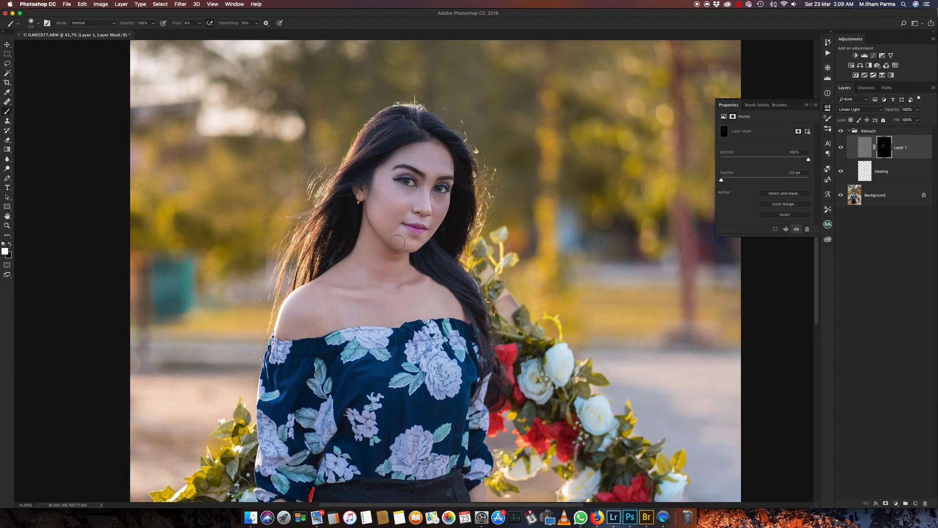
pyautogui.keyDown('alt'); pyautogui.click(841, 195); pyautogui.keyUp('alt')
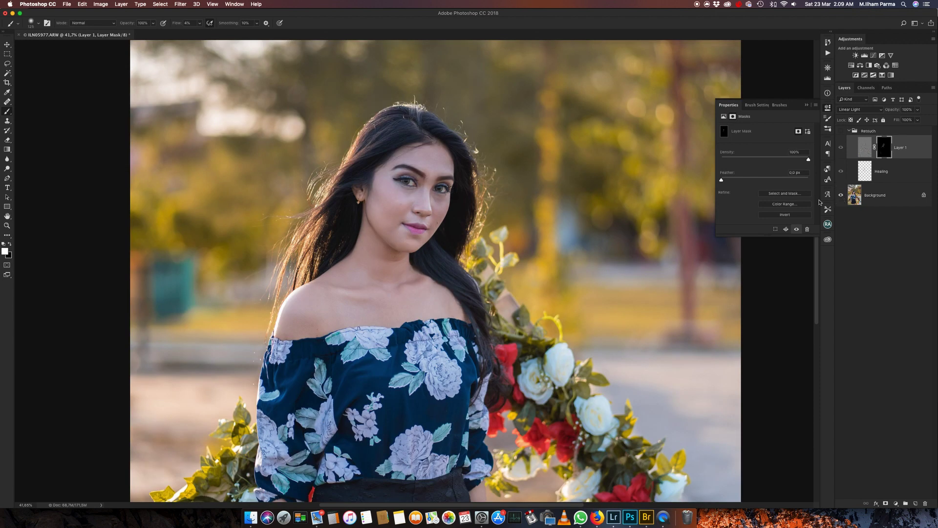
pyautogui.scroll(3, 592, 224)
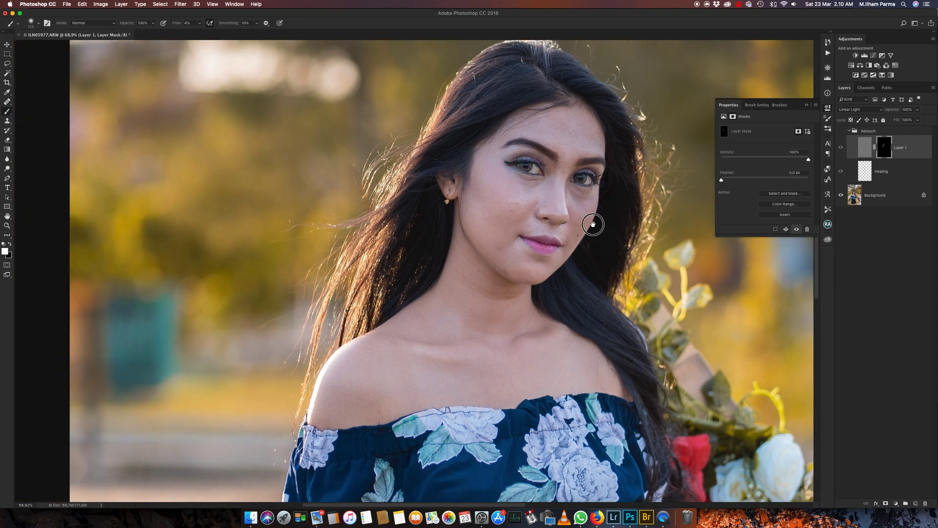
pyautogui.keyDown('alt'); pyautogui.click(841, 196); pyautogui.keyUp('alt')
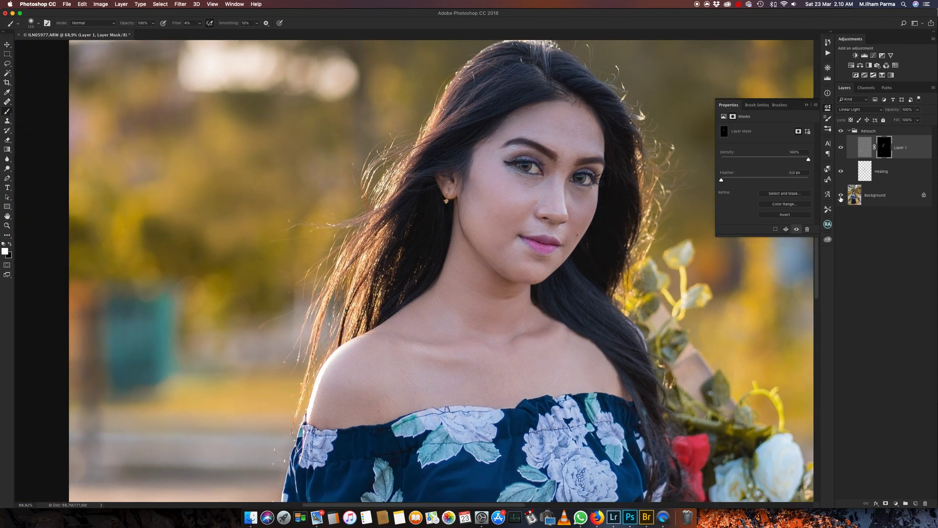
pyautogui.keyDown('alt'); pyautogui.click(841, 195); pyautogui.keyUp('alt')
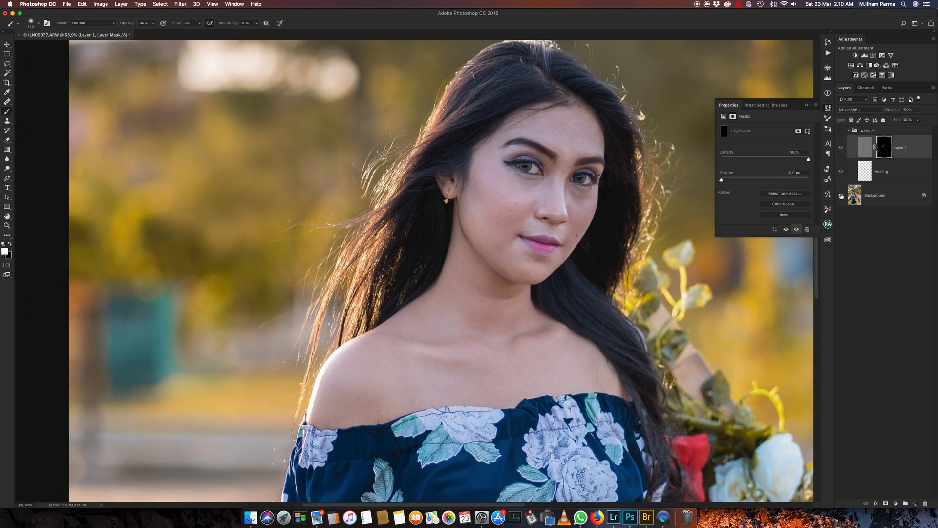
pyautogui.keyDown('alt'); pyautogui.click(841, 196); pyautogui.keyUp('alt')
pyautogui.scroll(-10, 521, 292)
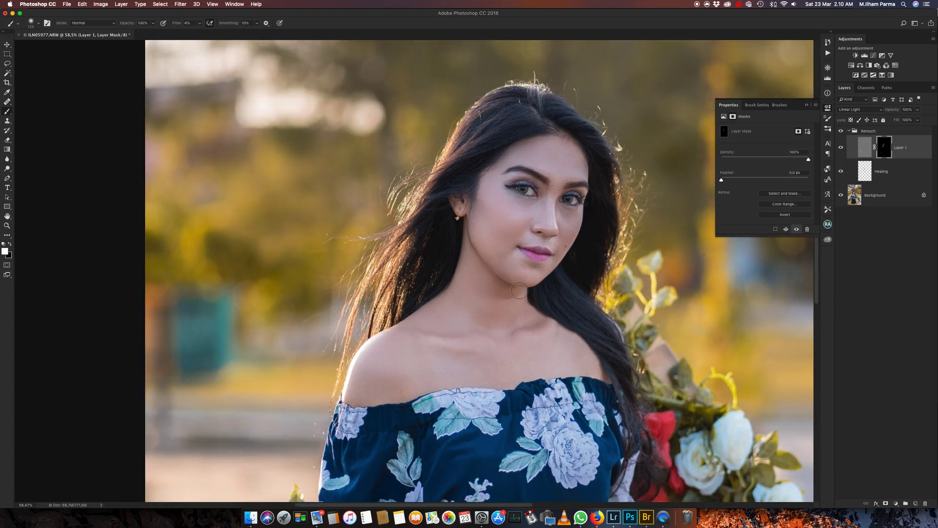
pyautogui.scroll(2, 520, 295)
pyautogui.scroll(3, 519, 295)
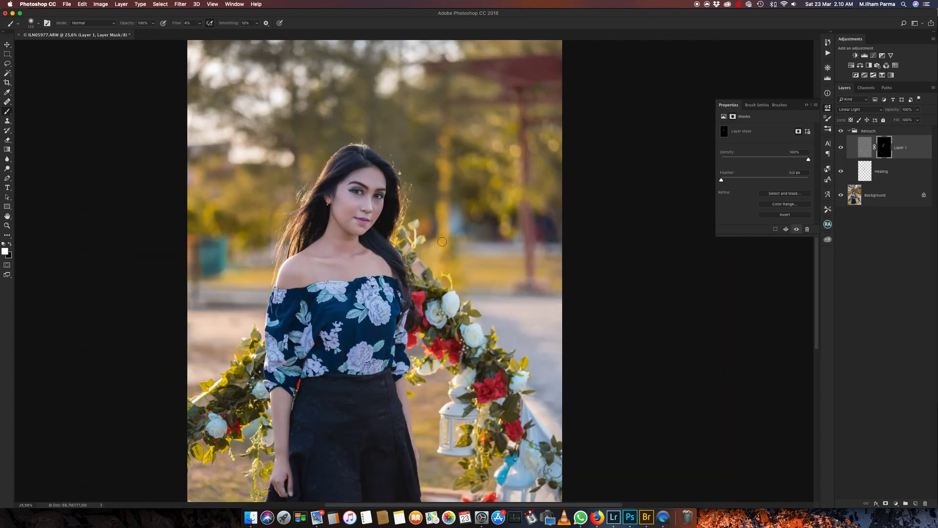
pyautogui.scroll(-2, 455, 235)
pyautogui.scroll(-1, 509, 242)
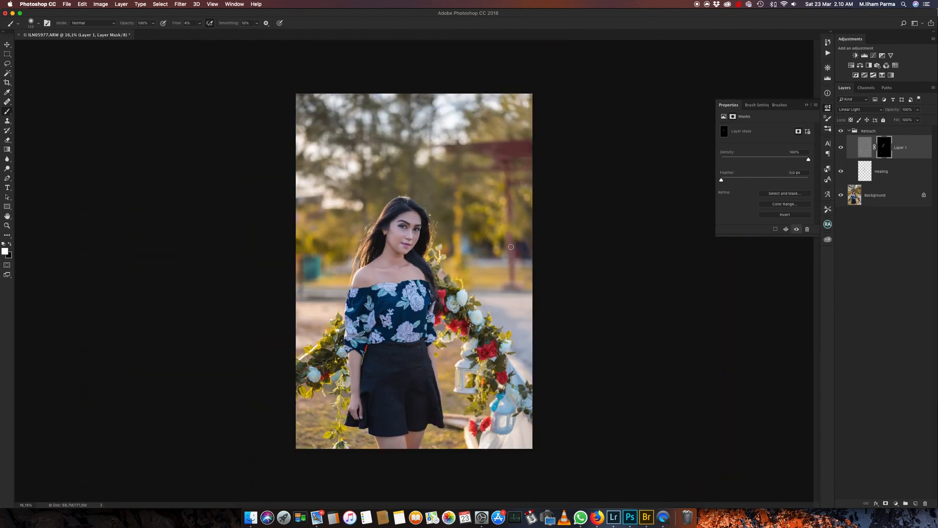
pyautogui.scroll(1, 414, 308)
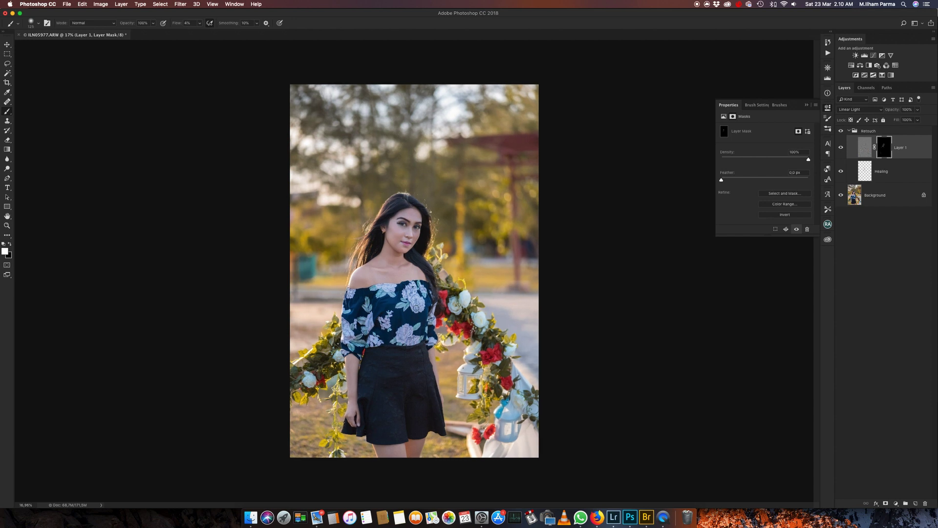
# Crop the portrait tighter, pulling in the top-right corner and repositioning the photo
pyautogui.click(7, 82)
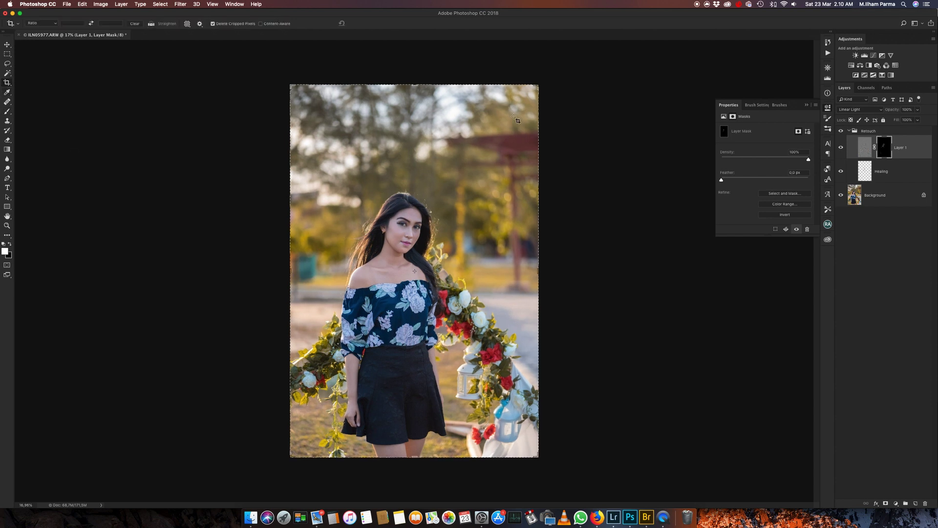
pyautogui.moveTo(538, 84); pyautogui.dragTo(532, 105)
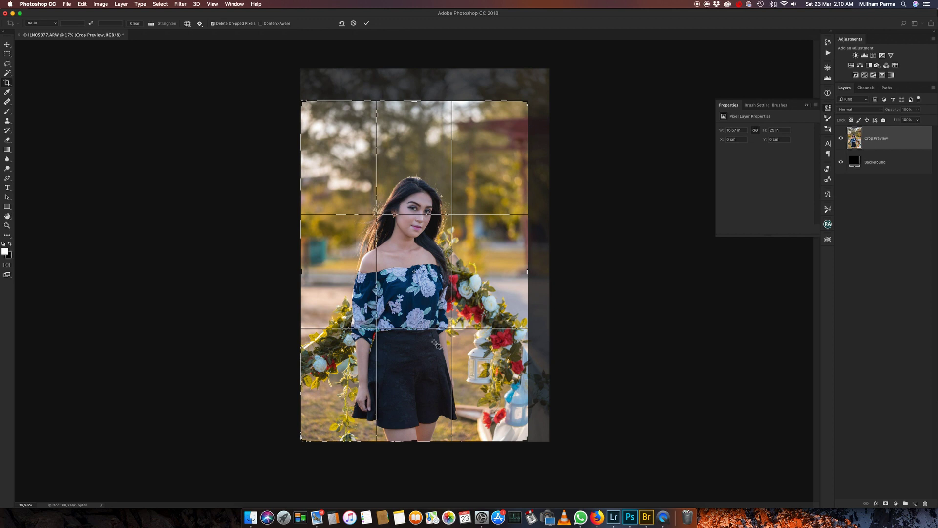
pyautogui.moveTo(335, 287); pyautogui.dragTo(328, 288)
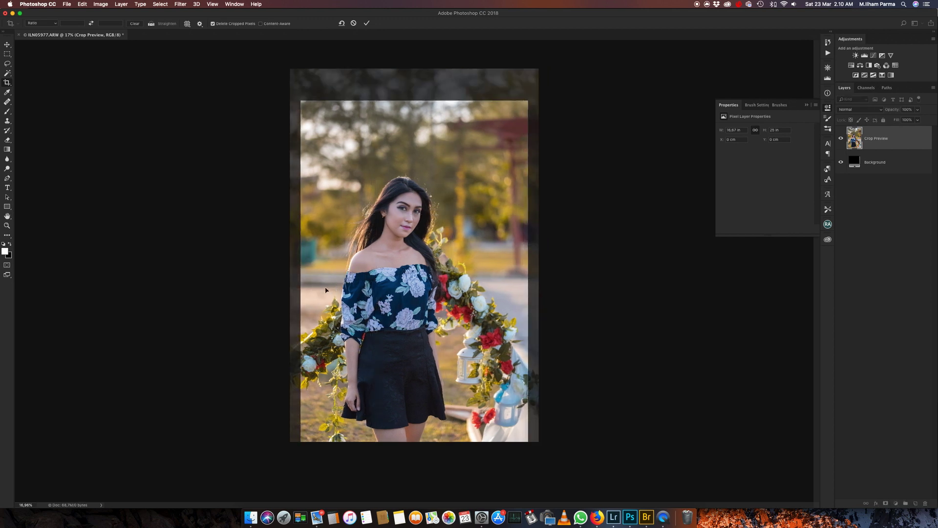
pyautogui.press('Return')
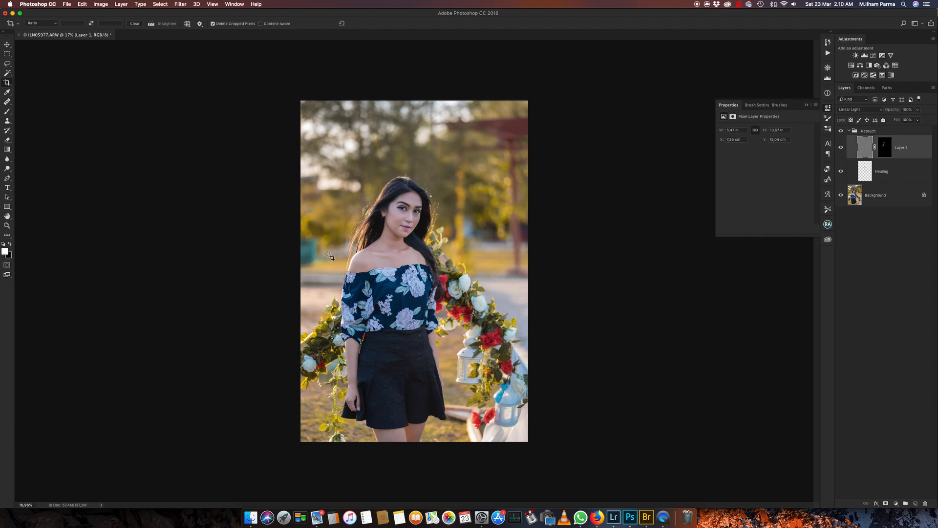
# Add a new Layer 2 to the Retouch group and set up an enlarged Clone Stamp brush
pyautogui.click(915, 503)
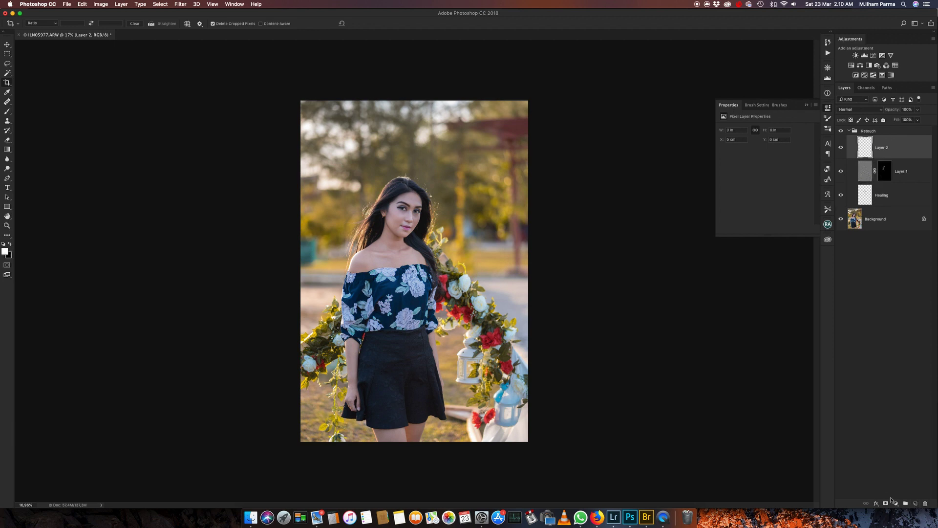
pyautogui.press('s')
pyautogui.scroll(3, 367, 168)
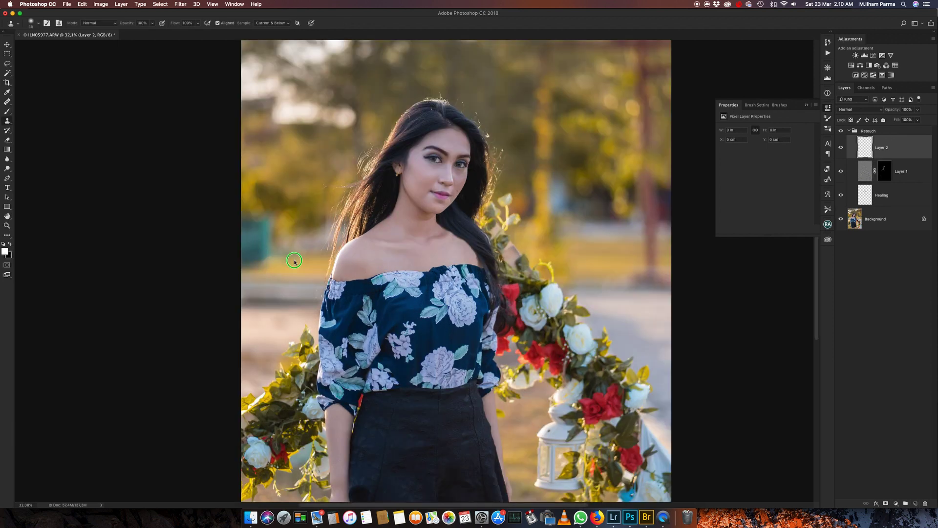
pyautogui.rightClick(294, 262)
pyautogui.press('Return')
pyautogui.scroll(4, 262, 295)
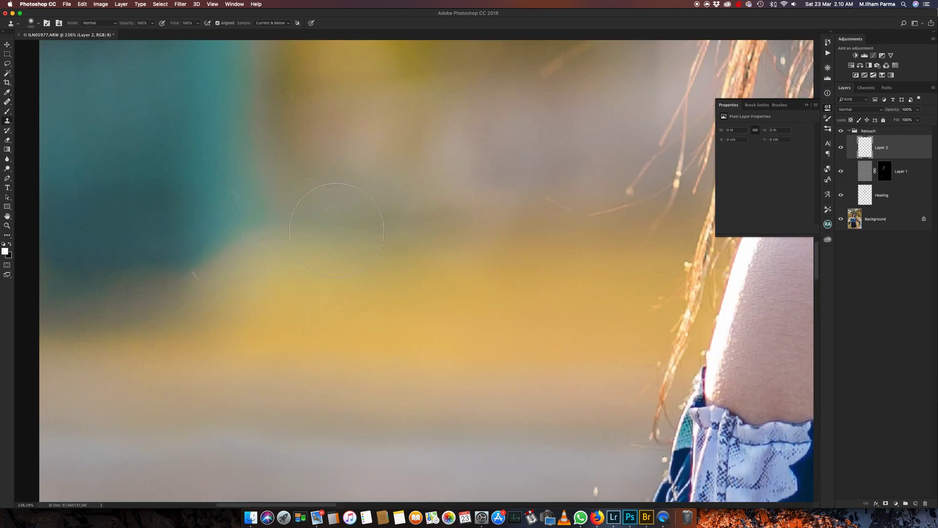
pyautogui.scroll(-2, 263, 294)
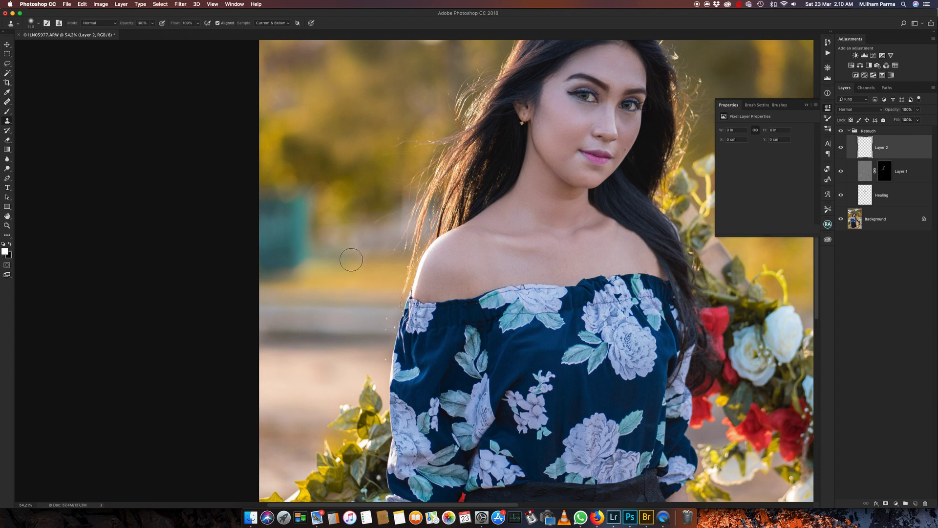
pyautogui.press(']')
# Clone sampled background over the teal patch along the photo's left edge
pyautogui.keyDown('alt'); pyautogui.click(354, 258); pyautogui.keyUp('alt')
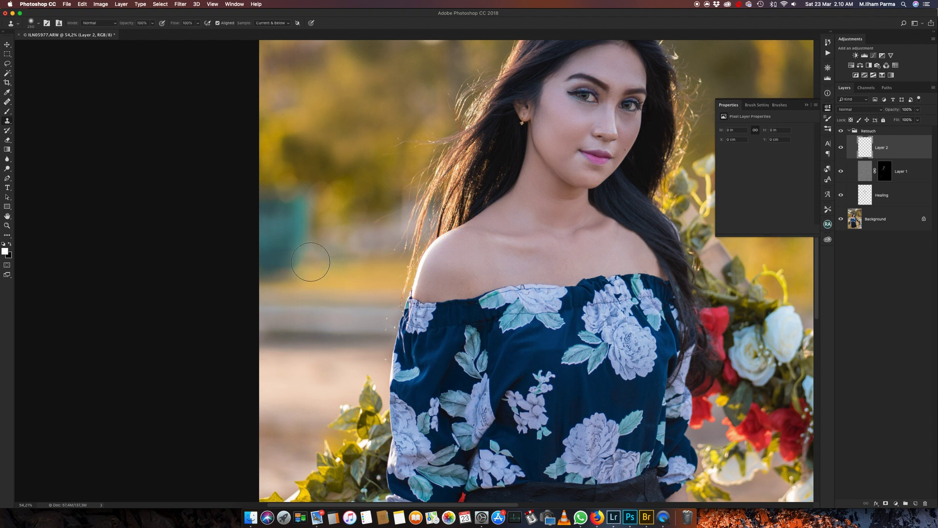
pyautogui.moveTo(305, 260); pyautogui.dragTo(274, 263)
pyautogui.click(274, 263)
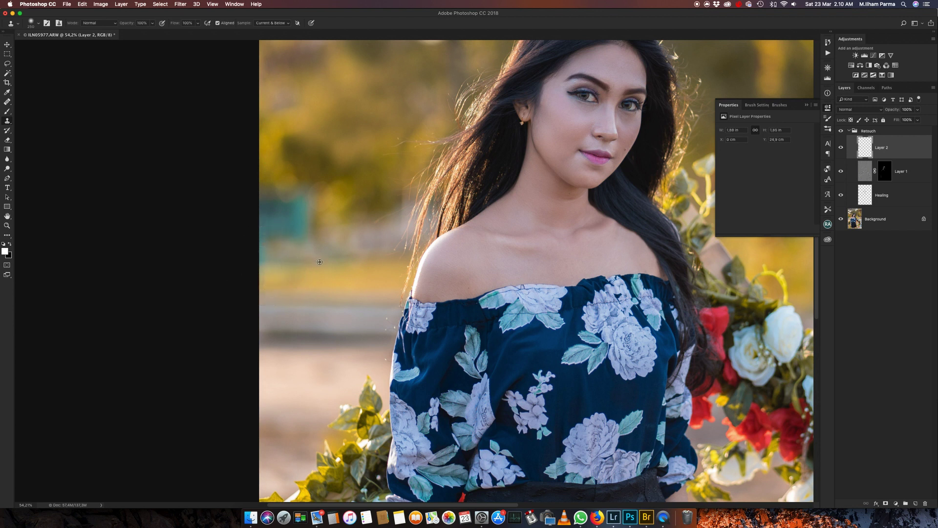
pyautogui.moveTo(308, 258); pyautogui.dragTo(265, 260)
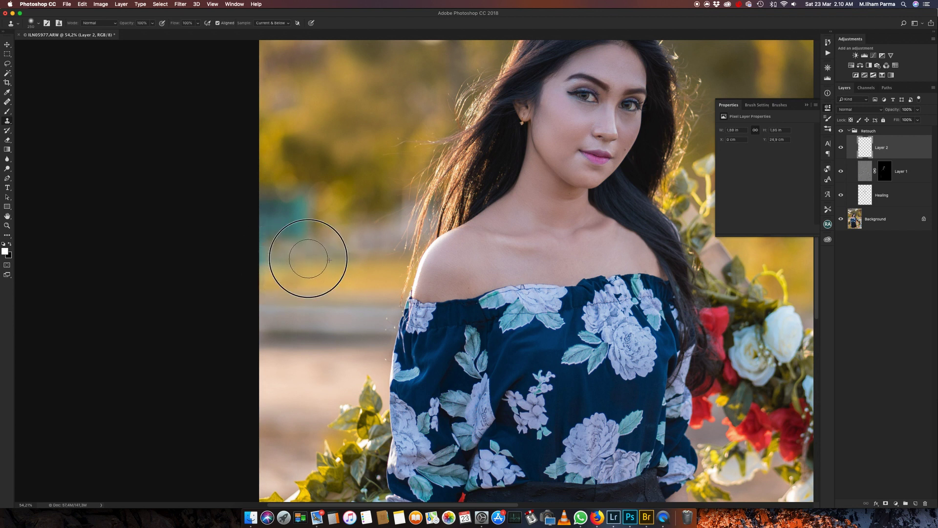
pyautogui.scroll(-2, 264, 260)
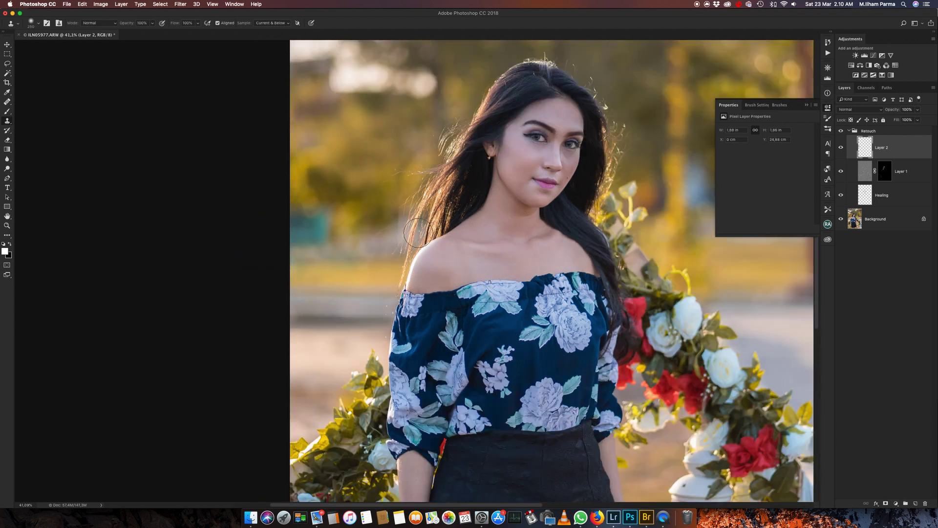
pyautogui.scroll(-1, 370, 225)
pyautogui.scroll(1, 369, 225)
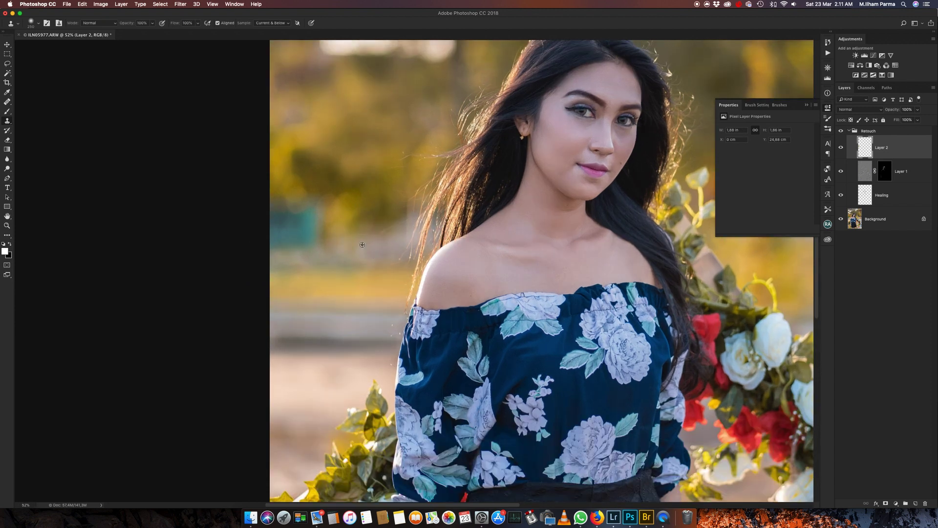
pyautogui.moveTo(318, 247); pyautogui.dragTo(262, 251)
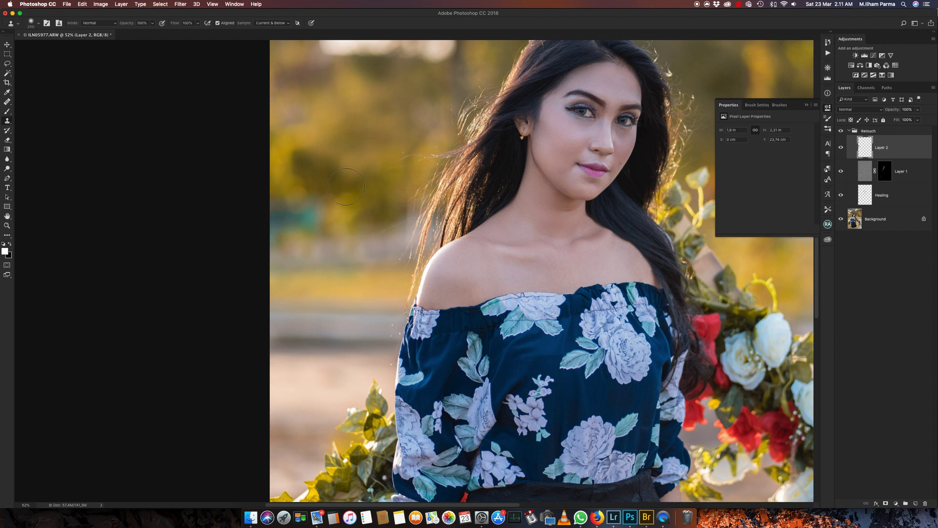
# Pick new clone source points and zoom around the left side to check coverage
pyautogui.keyDown('alt'); pyautogui.click(356, 141); pyautogui.keyUp('alt')
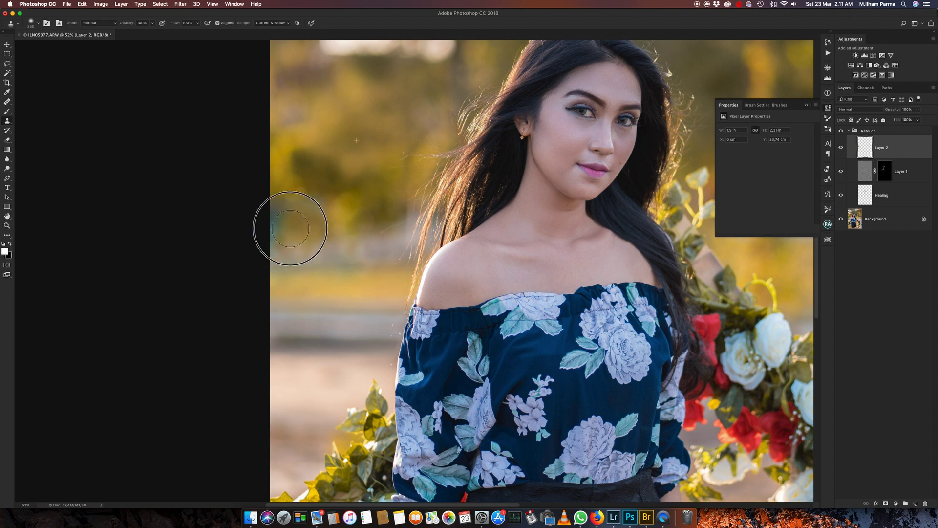
pyautogui.scroll(-2, 353, 225)
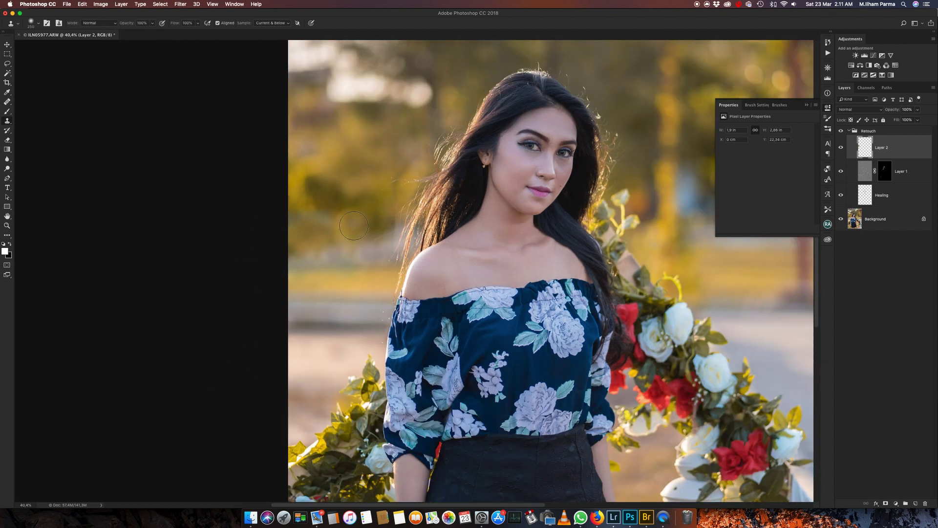
pyautogui.scroll(-2, 353, 226)
pyautogui.scroll(1, 291, 250)
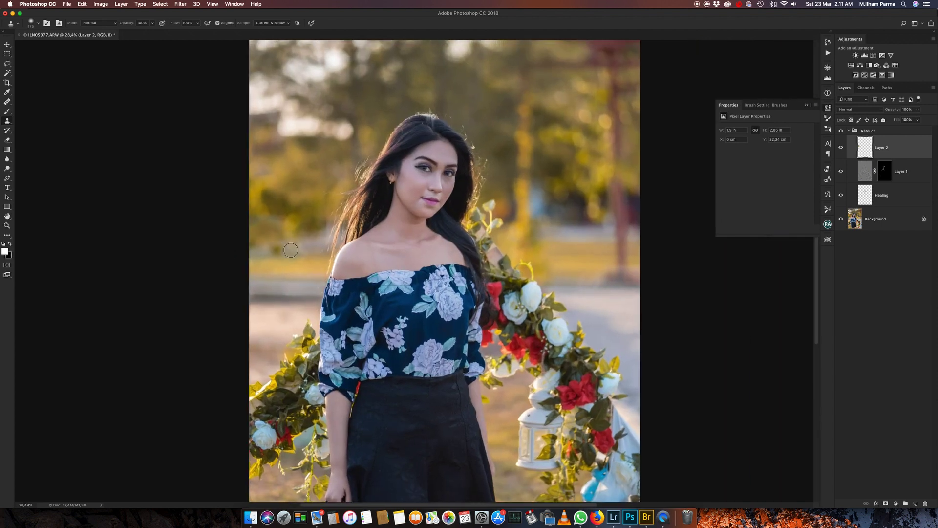
pyautogui.scroll(1, 291, 251)
pyautogui.scroll(1, 293, 252)
pyautogui.scroll(1, 298, 252)
pyautogui.scroll(1, 300, 247)
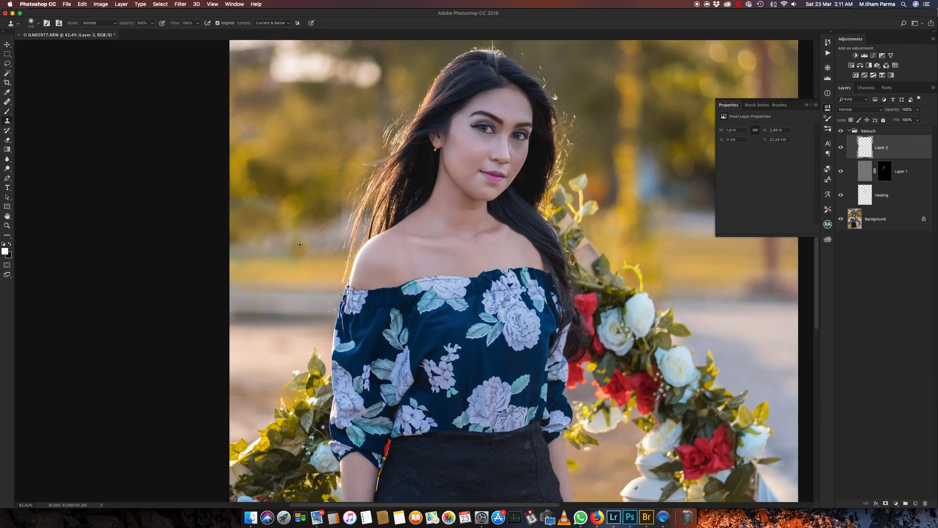
pyautogui.keyDown('alt'); pyautogui.click(288, 243); pyautogui.keyUp('alt')
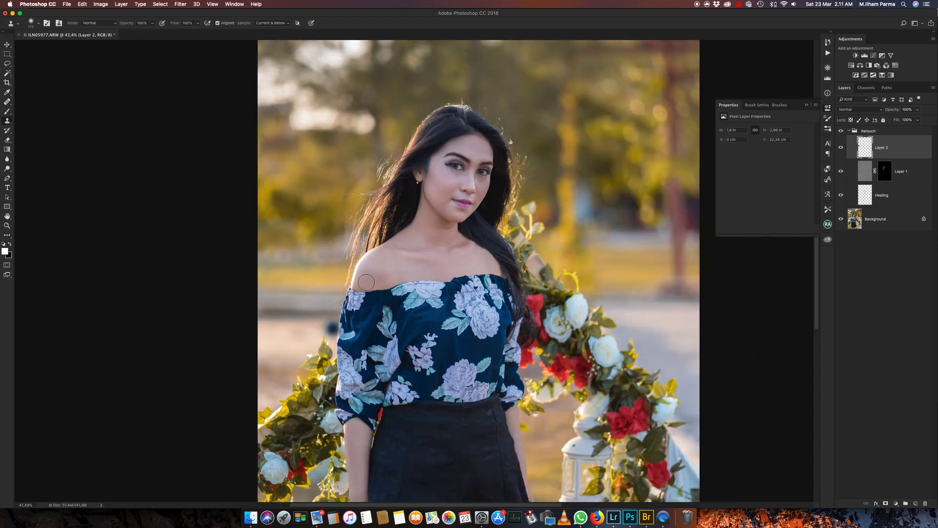
pyautogui.scroll(-8, 352, 234)
pyautogui.scroll(-1, 410, 192)
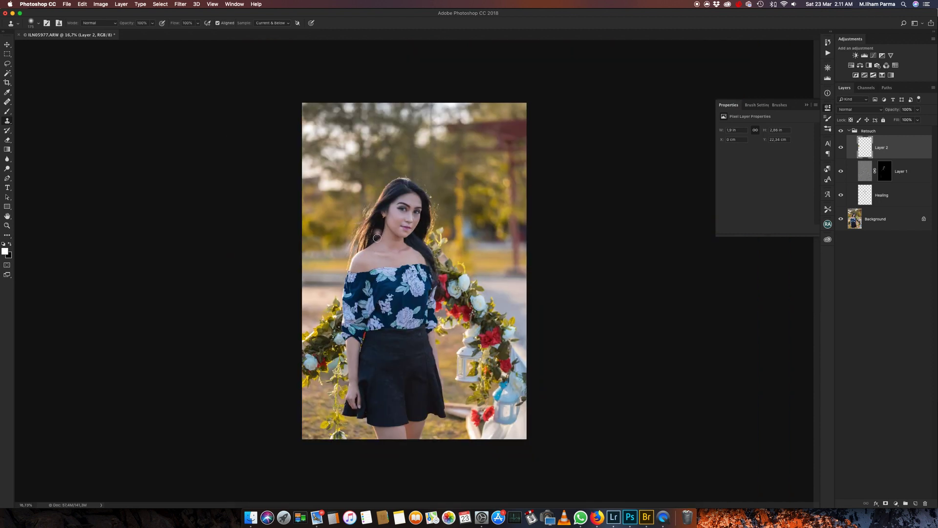
pyautogui.scroll(3, 377, 237)
pyautogui.scroll(5, 376, 238)
pyautogui.scroll(3, 517, 125)
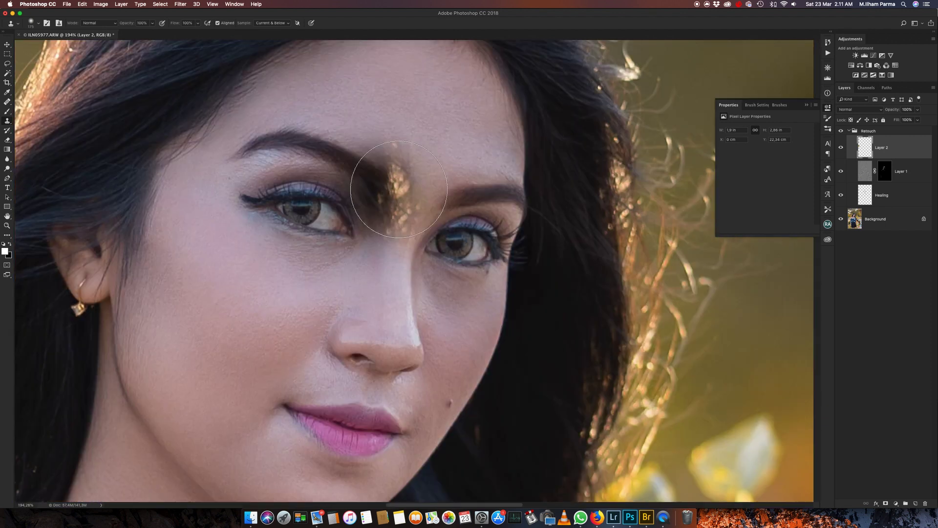
pyautogui.scroll(2, 552, 29)
pyautogui.scroll(-3, 548, 106)
pyautogui.scroll(-2, 548, 106)
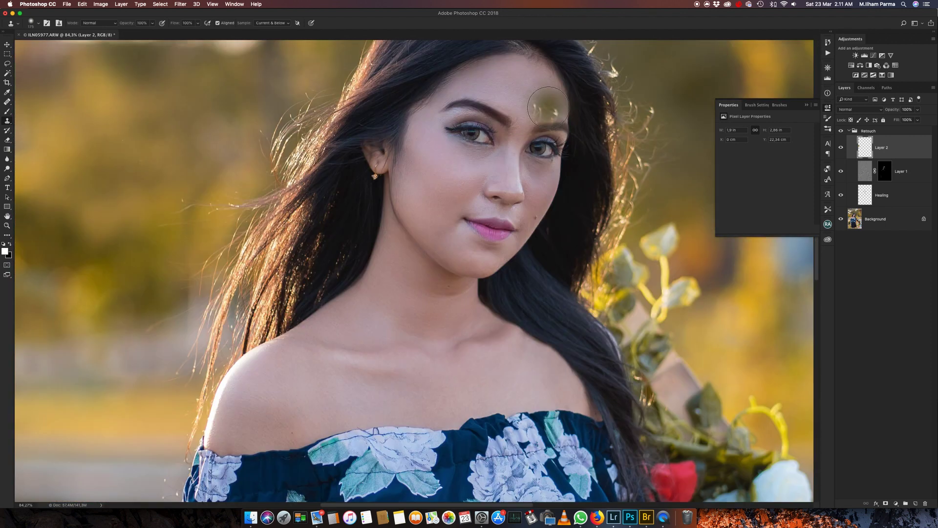
pyautogui.scroll(-1, 543, 130)
pyautogui.scroll(-1, 542, 131)
pyautogui.scroll(-1, 542, 131)
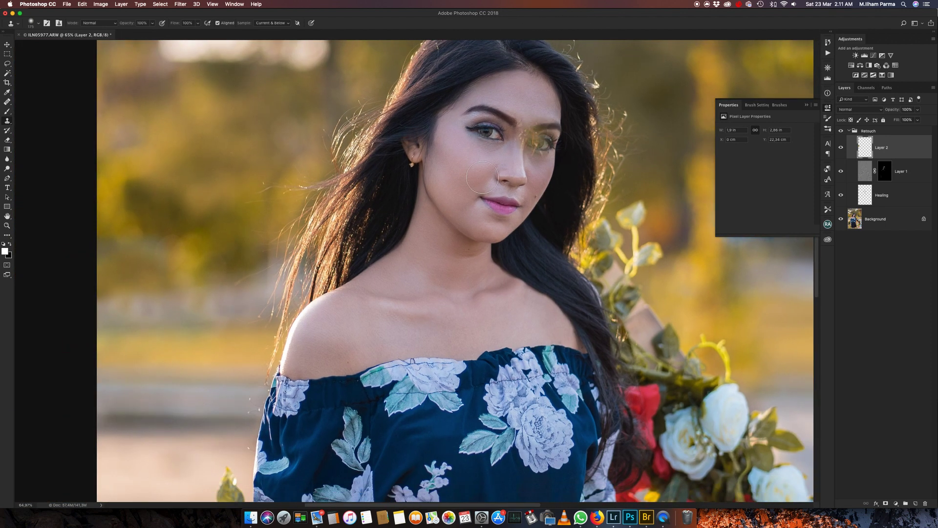
pyautogui.scroll(1, 482, 177)
pyautogui.scroll(1, 487, 216)
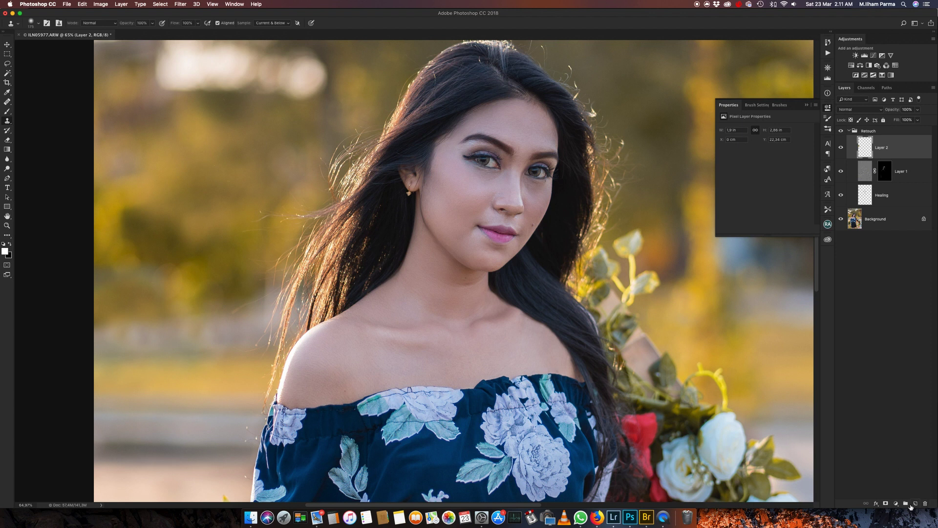
# Create Layer 3 in Soft Light mode, filled with 50% neutral gray
pyautogui.keyDown('alt'); pyautogui.click(916, 507); pyautogui.keyUp('alt')
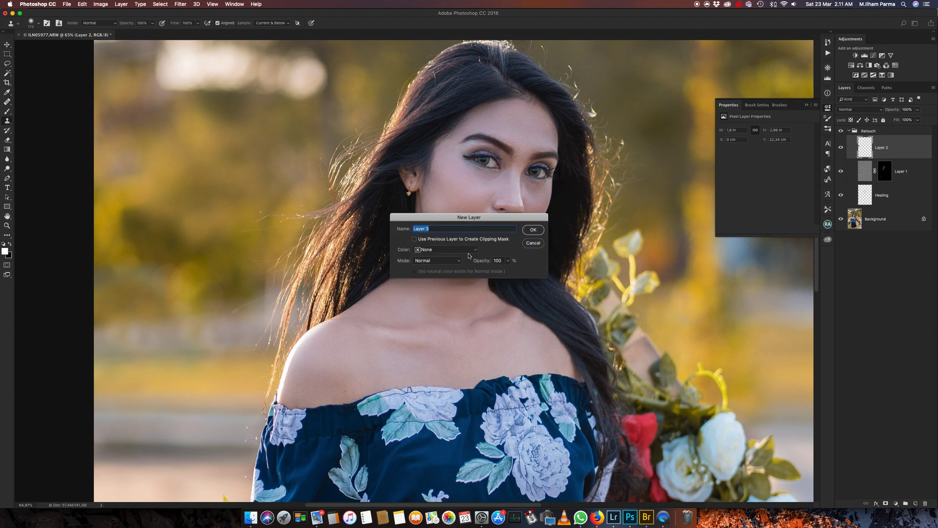
pyautogui.click(445, 265)
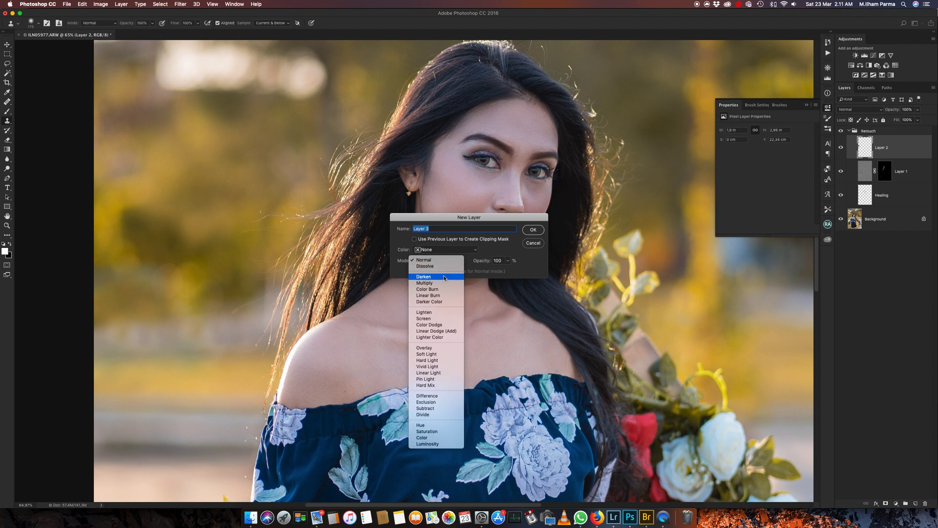
pyautogui.click(442, 354)
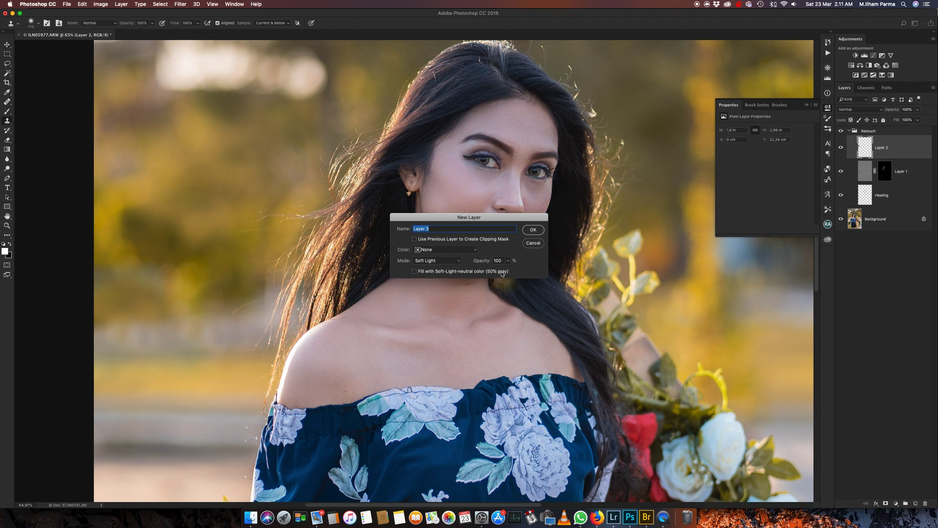
pyautogui.click(414, 271)
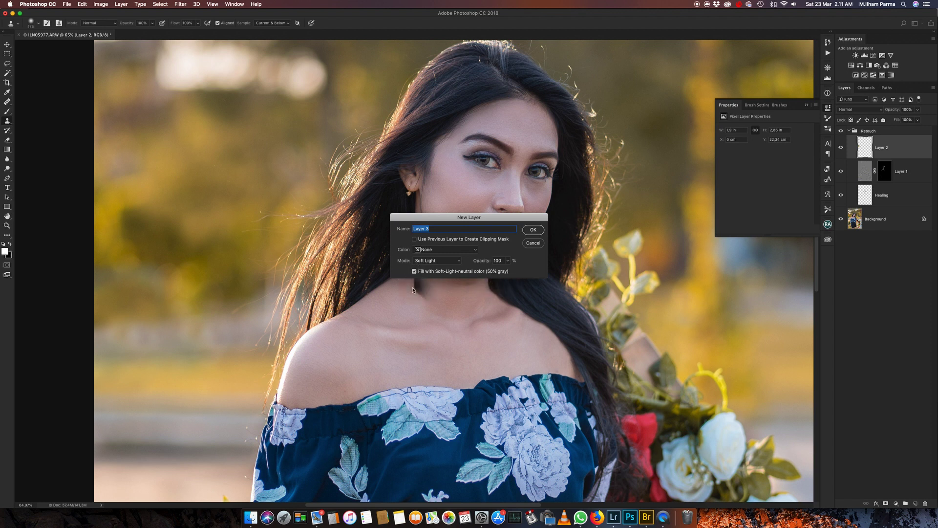
pyautogui.click(533, 230)
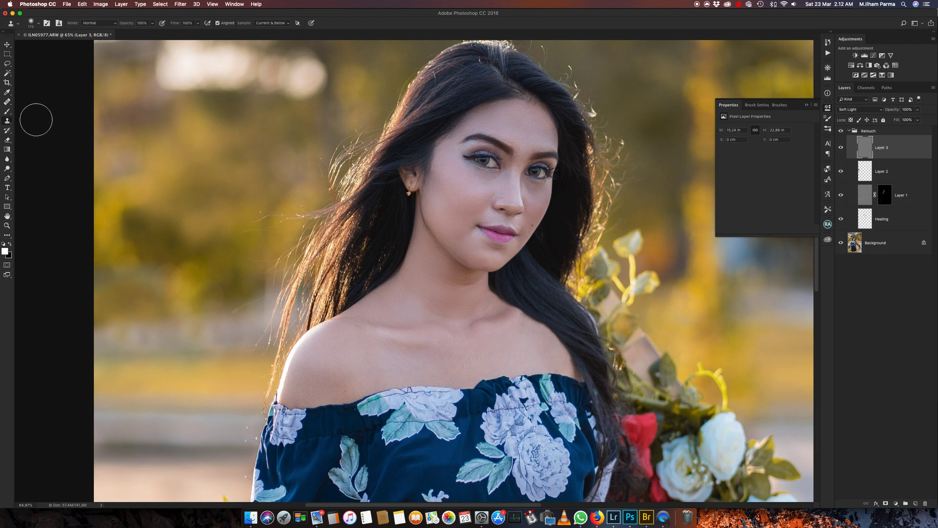
# Select the Brush tool for Layer 3, adjust its size and switch to white paint
pyautogui.press('b')
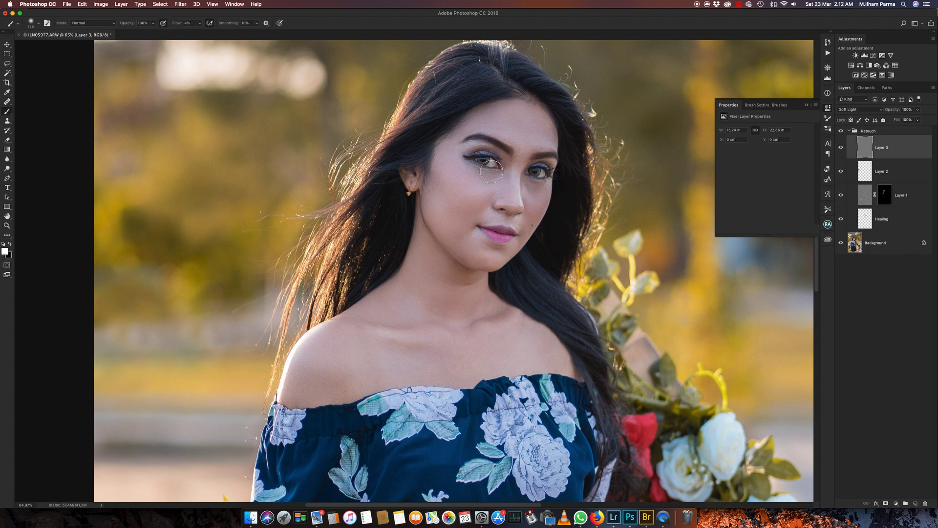
pyautogui.scroll(1, 491, 169)
pyautogui.press('[')
pyautogui.press('[')
pyautogui.press('[')
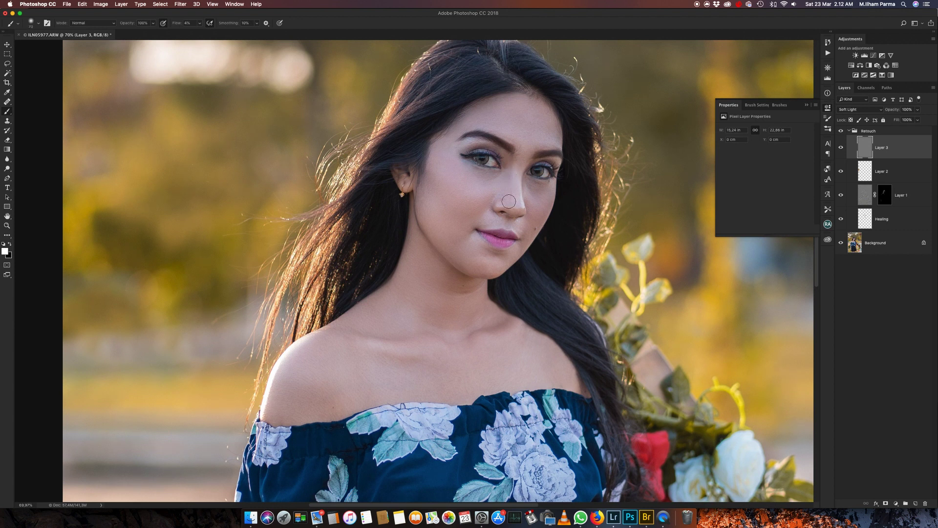
pyautogui.scroll(2, 517, 189)
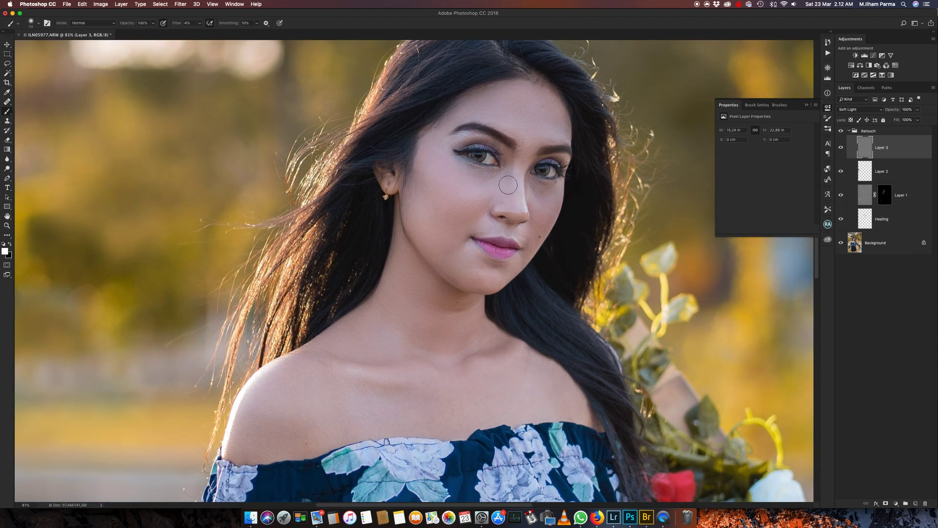
pyautogui.press(']')
pyautogui.press(']')
pyautogui.scroll(-2, 516, 168)
pyautogui.press('x')
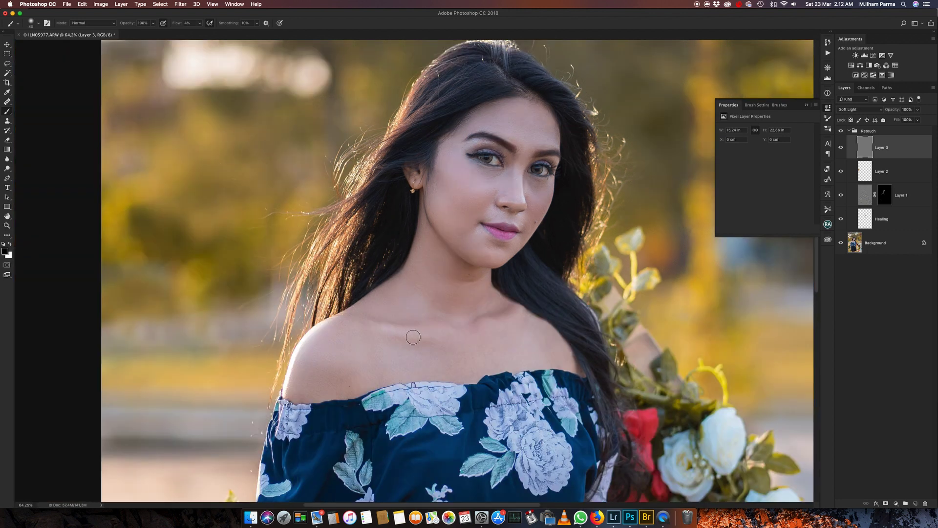
pyautogui.press('x')
pyautogui.scroll(2, 525, 173)
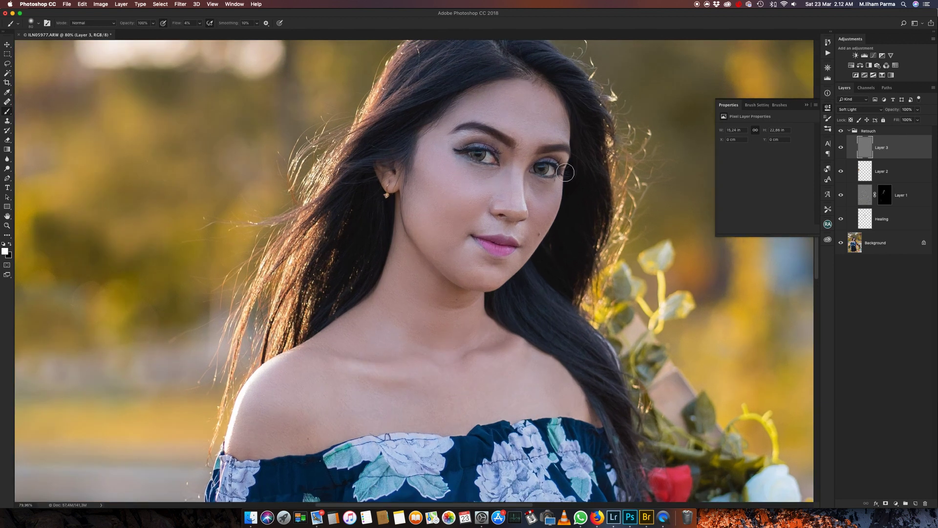
pyautogui.scroll(1, 565, 172)
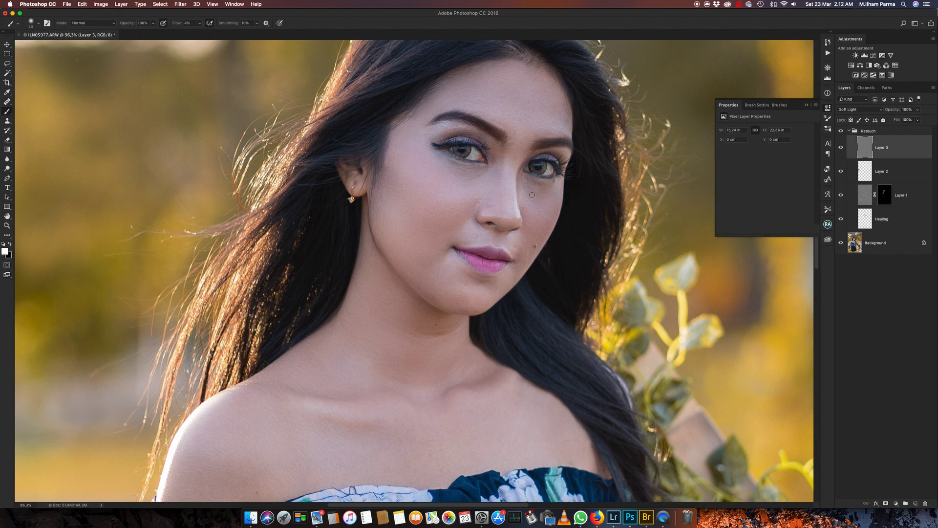
# Switch to a smaller black brush at 3% flow and shade the jaw near the ear
pyautogui.press('x')
pyautogui.press('x')
pyautogui.press('[')
pyautogui.click(194, 23)
pyautogui.scroll(-2, 415, 244)
pyautogui.press('[')
pyautogui.press('[')
pyautogui.press('[')
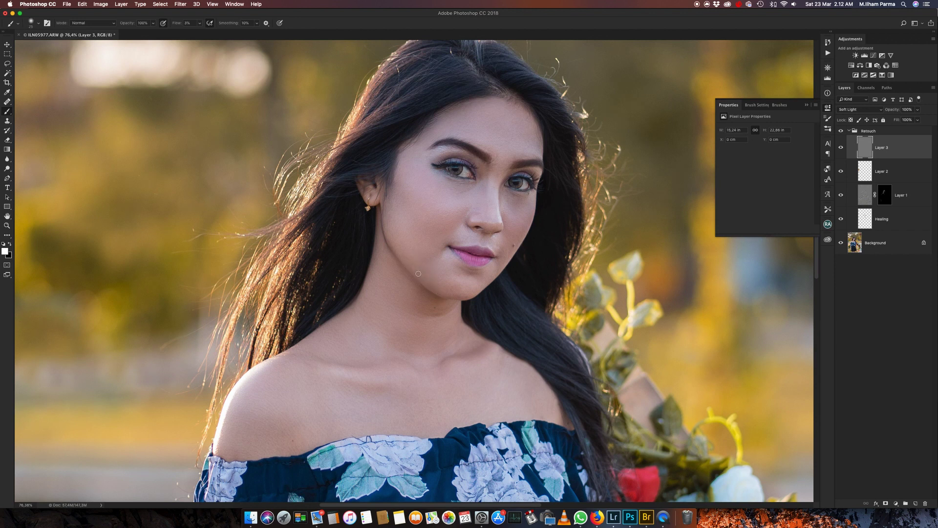
pyautogui.scroll(1, 433, 281)
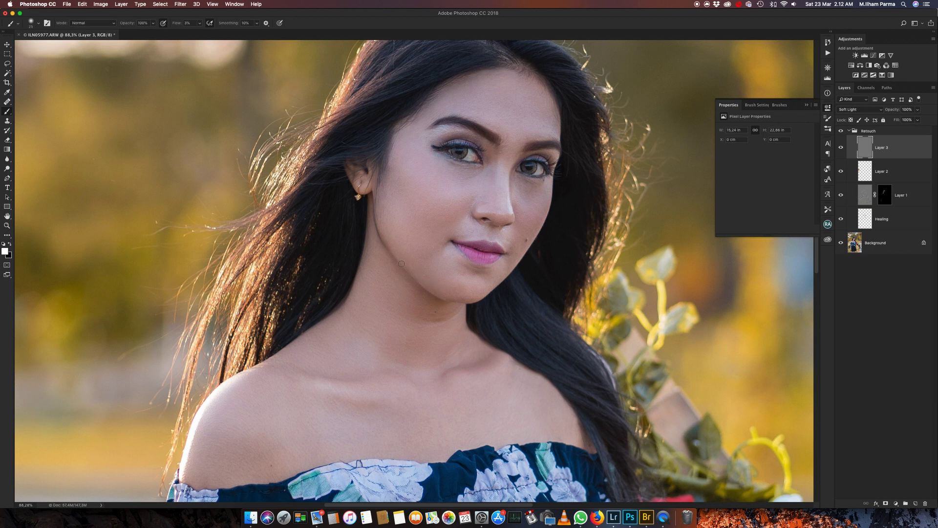
pyautogui.moveTo(389, 244); pyautogui.dragTo(376, 234)
# Resize the brush and alternate black and white to shade the eye area and forehead
pyautogui.scroll(1, 391, 250)
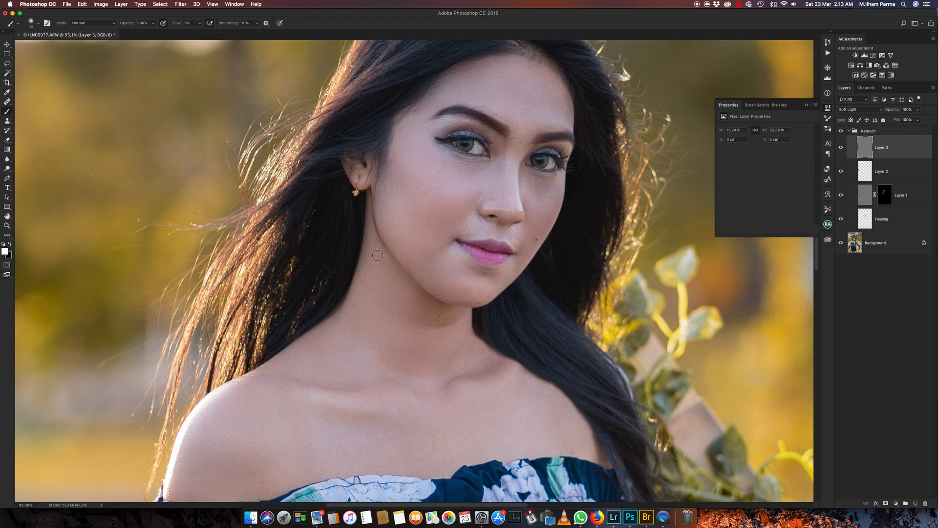
pyautogui.press('[')
pyautogui.press(']')
pyautogui.press('x')
pyautogui.press(']')
pyautogui.press(']')
pyautogui.press(']')
pyautogui.press('x')
pyautogui.scroll(-1, 460, 165)
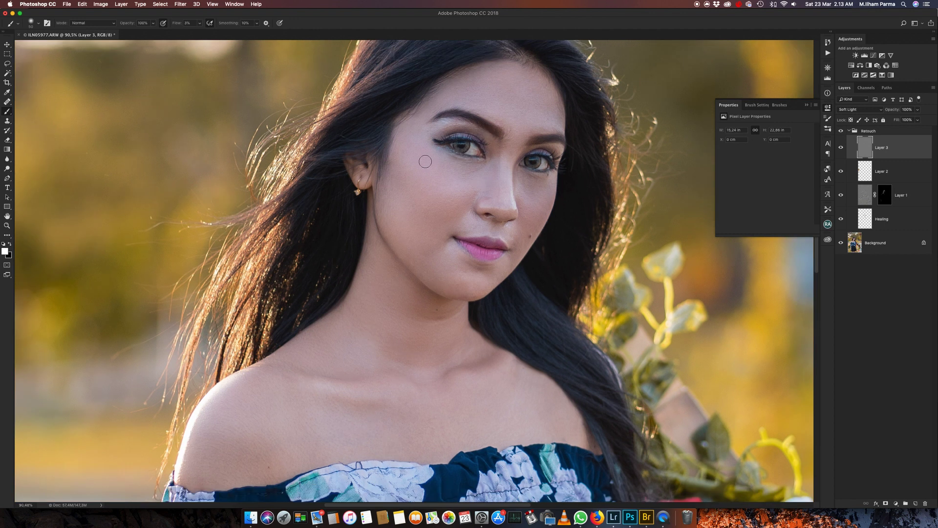
pyautogui.press(']')
pyautogui.press(']')
pyautogui.press('[')
pyautogui.press('[')
pyautogui.press('[')
pyautogui.press('[')
pyautogui.press('[')
# Enlarge the brush and switch to black to shade the chin and neck
pyautogui.press(']')
pyautogui.scroll(-5, 553, 211)
pyautogui.scroll(1, 558, 215)
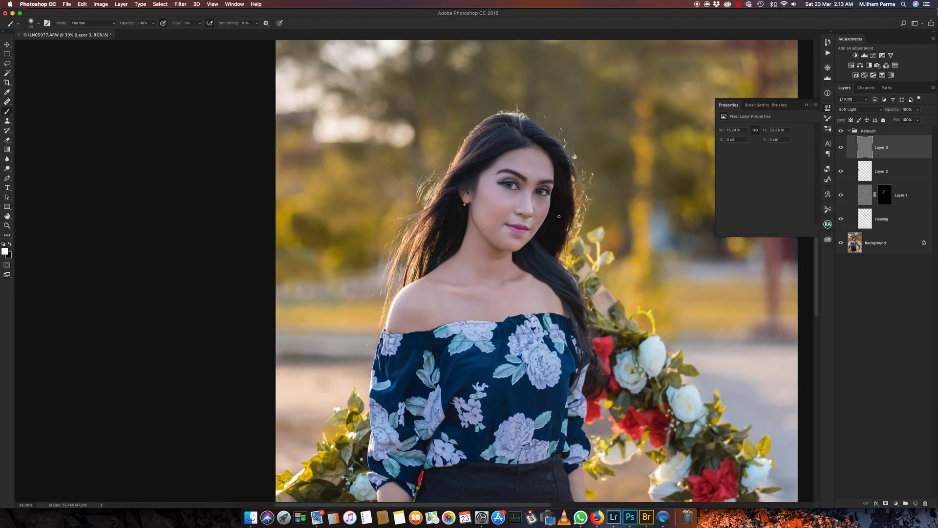
pyautogui.scroll(2, 540, 224)
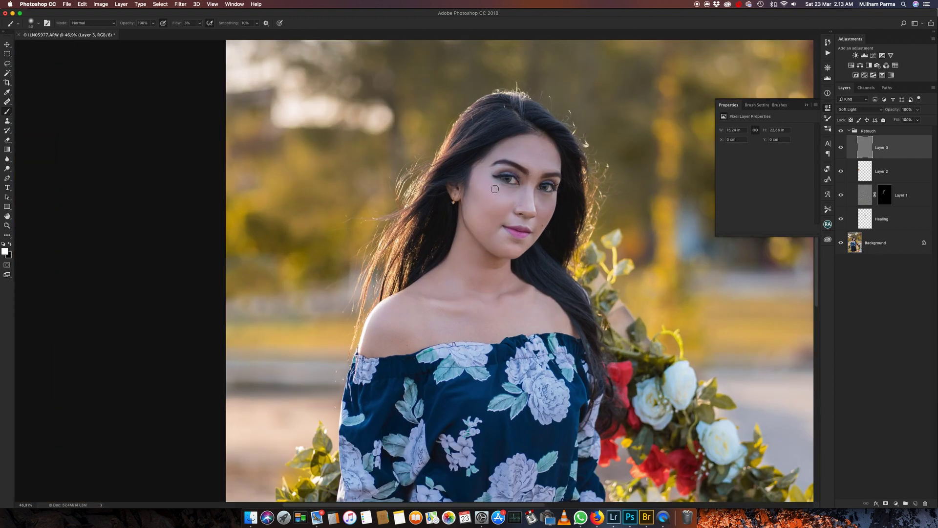
pyautogui.press(']')
pyautogui.press(']')
pyautogui.press(']')
pyautogui.press(']')
pyautogui.press(']')
pyautogui.press('[')
pyautogui.press('[')
pyautogui.press('[')
pyautogui.press('x')
pyautogui.press(']')
# Lighten the neck with soft white strokes, then zoom out to view the whole portrait
pyautogui.press('x')
pyautogui.moveTo(414, 297)
pyautogui.mouseDown()
pyautogui.moveTo(506, 305)
pyautogui.moveTo(453, 301)
pyautogui.moveTo(513, 301)
pyautogui.moveTo(498, 298)
pyautogui.moveTo(530, 288)
pyautogui.moveTo(466, 295)
pyautogui.mouseUp()
pyautogui.press('x')
pyautogui.press('x')
pyautogui.press('x')
pyautogui.press('x')
pyautogui.press('x')
pyautogui.press('x')
pyautogui.press('x')
pyautogui.press('x')
pyautogui.press('x')
pyautogui.press('x')
pyautogui.press(']')
pyautogui.press(']')
pyautogui.press(']')
pyautogui.scroll(-3, 458, 79)
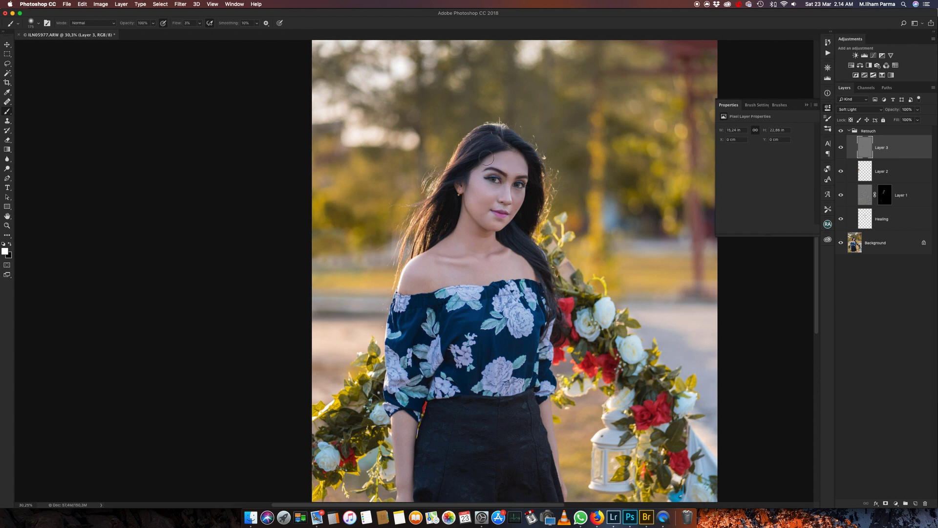
pyautogui.scroll(1, 518, 166)
pyautogui.scroll(1, 522, 162)
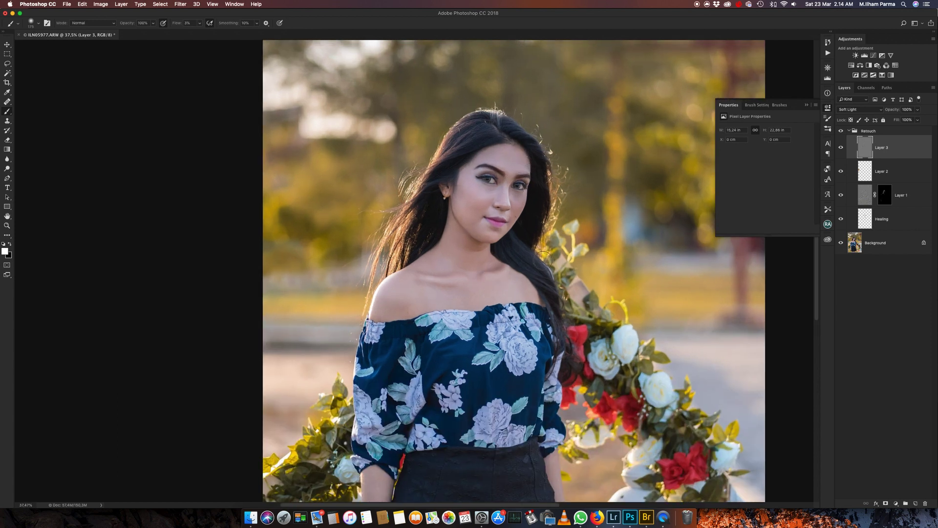
pyautogui.scroll(-5, 523, 101)
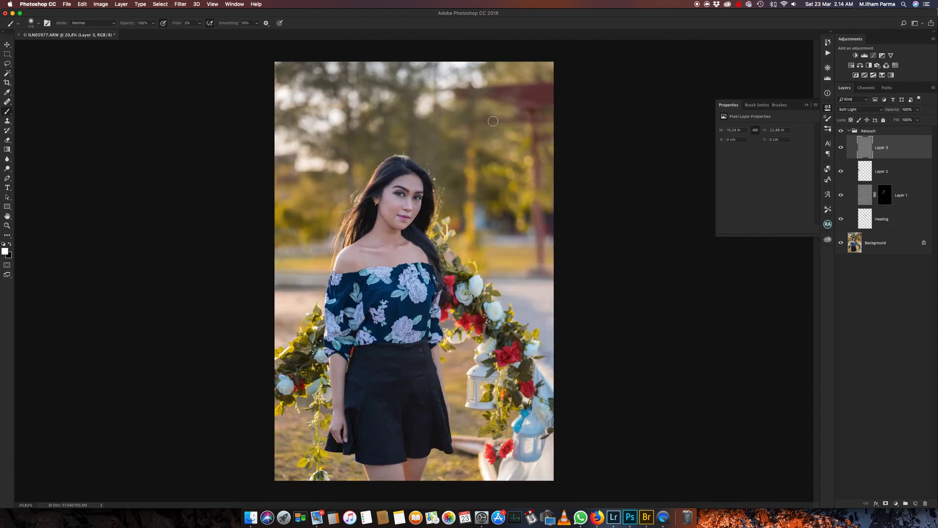
pyautogui.scroll(4, 358, 188)
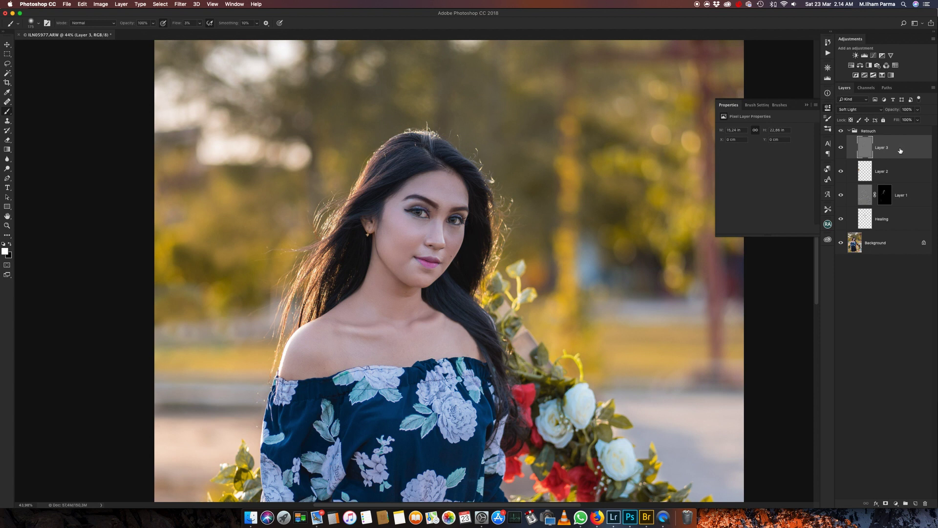
# Stamp all visible layers into a new merged Layer 4 and open it in Liquify
pyautogui.hotkey('ctrl', 'alt', 'shift', 'e')
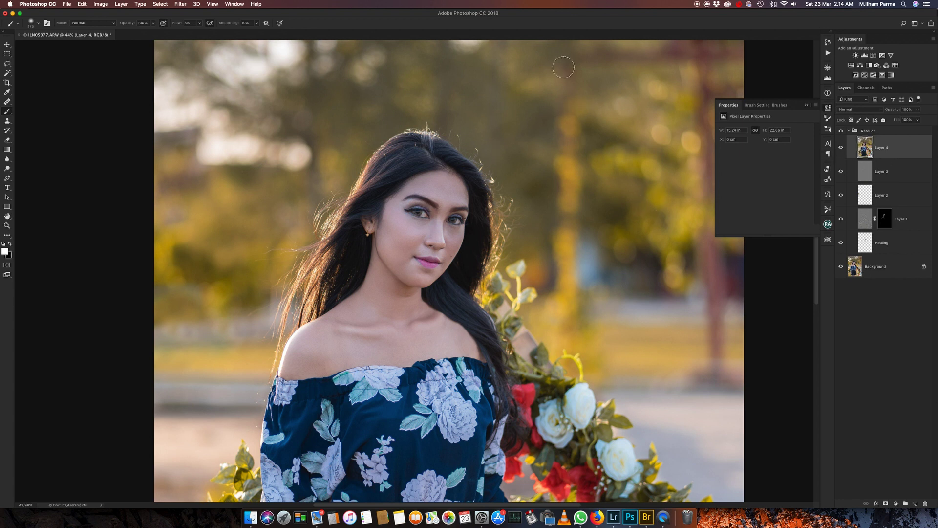
pyautogui.click(181, 4)
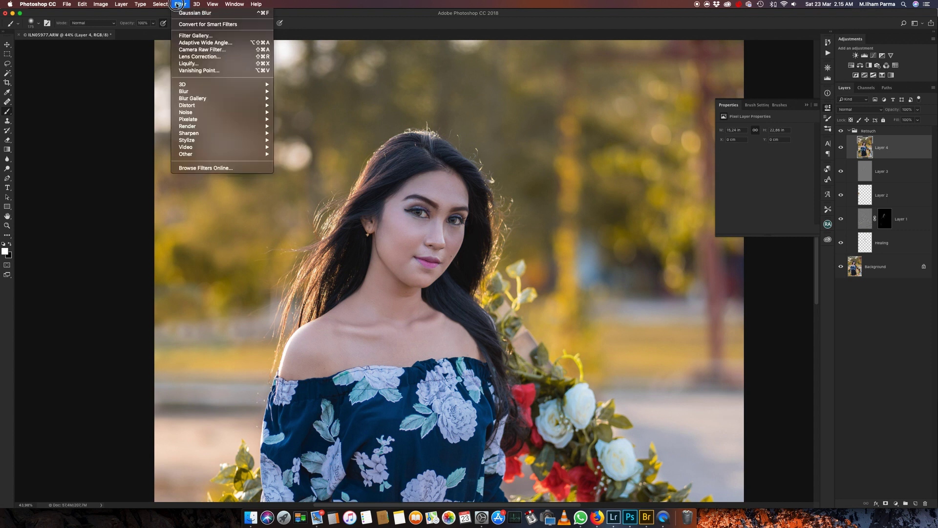
pyautogui.click(207, 63)
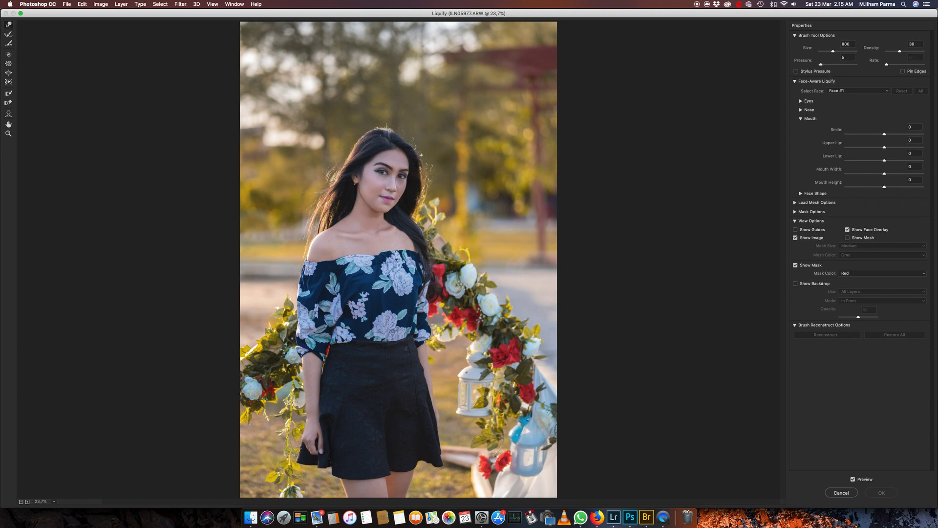
# Forward-warp the left hair outline and hair edges into shape
pyautogui.scroll(1, 418, 113)
pyautogui.scroll(1, 418, 113)
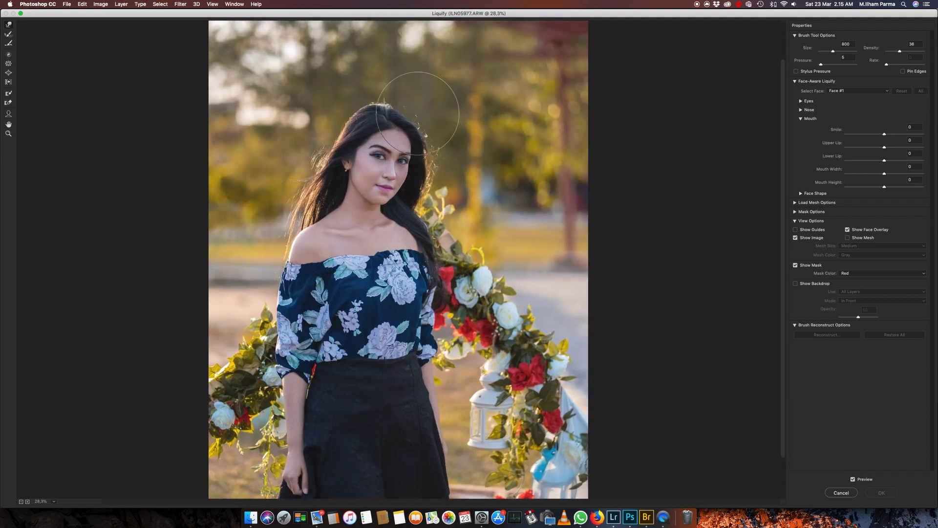
pyautogui.press(']')
pyautogui.press(']')
pyautogui.scroll(2, 329, 120)
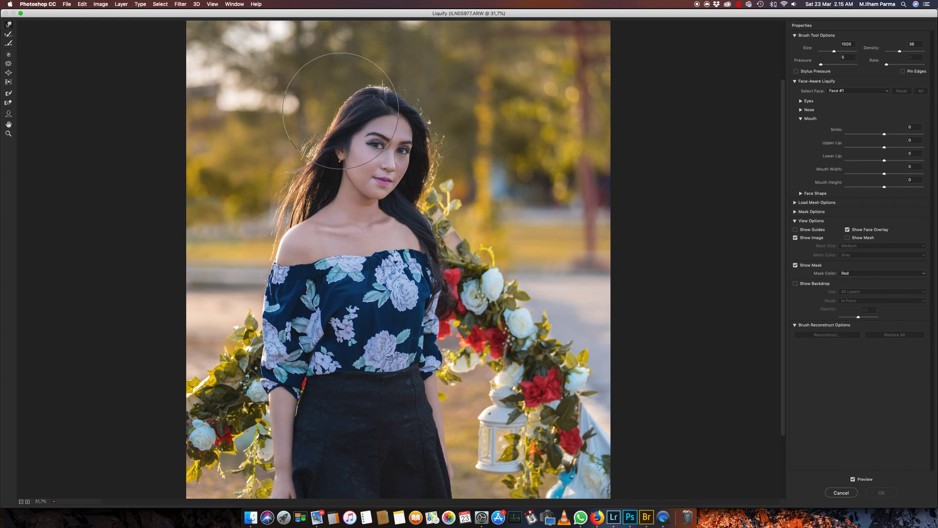
pyautogui.moveTo(338, 110); pyautogui.dragTo(321, 108)
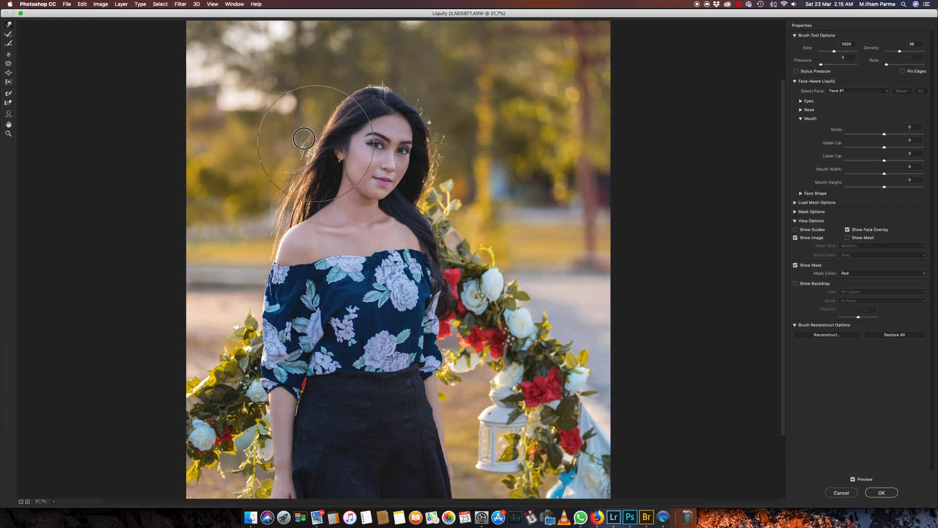
pyautogui.moveTo(303, 139); pyautogui.dragTo(288, 176)
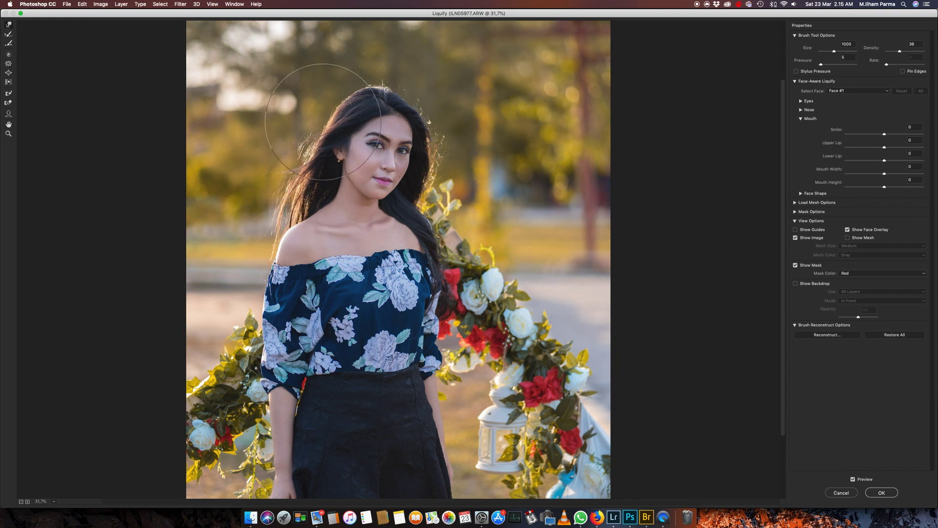
pyautogui.moveTo(292, 192); pyautogui.dragTo(322, 127)
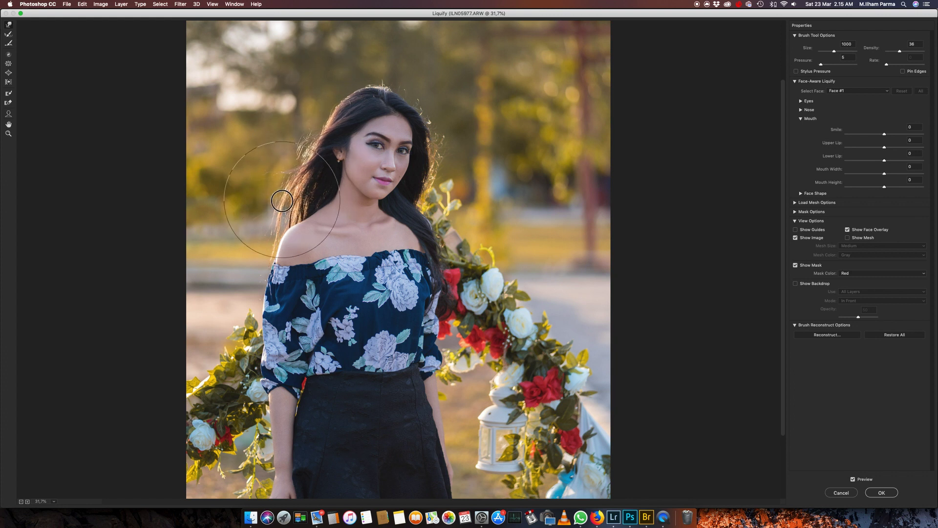
pyautogui.moveTo(292, 192); pyautogui.dragTo(313, 164)
pyautogui.press('[')
pyautogui.press('[')
pyautogui.press('[')
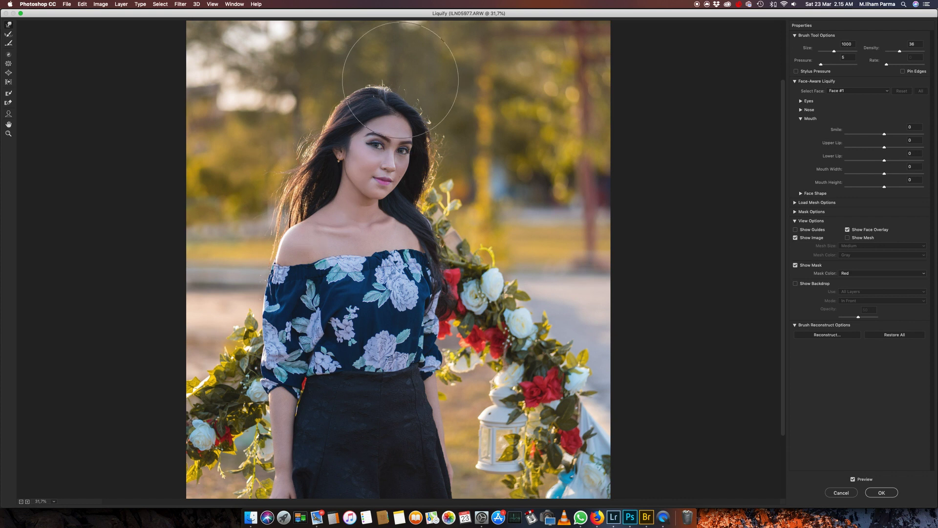
pyautogui.press(']')
pyautogui.press(']')
pyautogui.moveTo(446, 189); pyautogui.dragTo(459, 232)
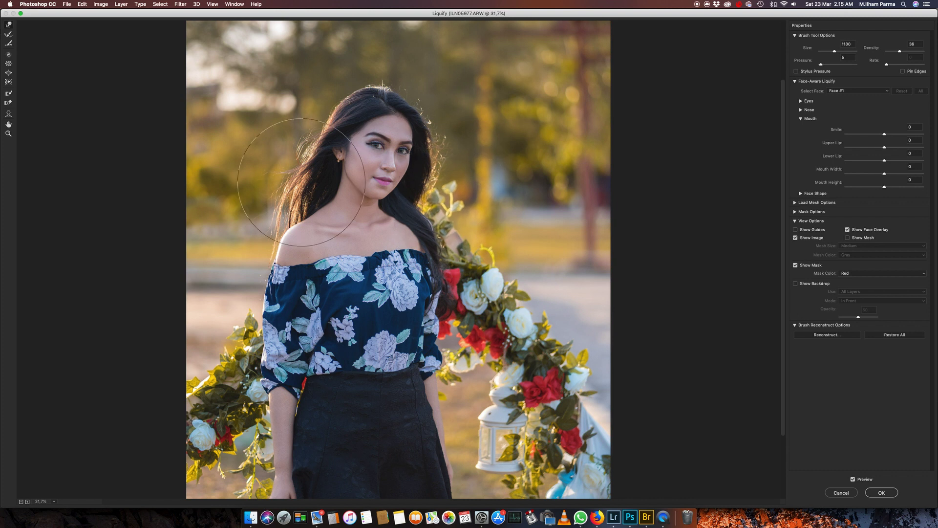
pyautogui.press(']')
pyautogui.press(']')
pyautogui.moveTo(311, 116); pyautogui.dragTo(298, 113)
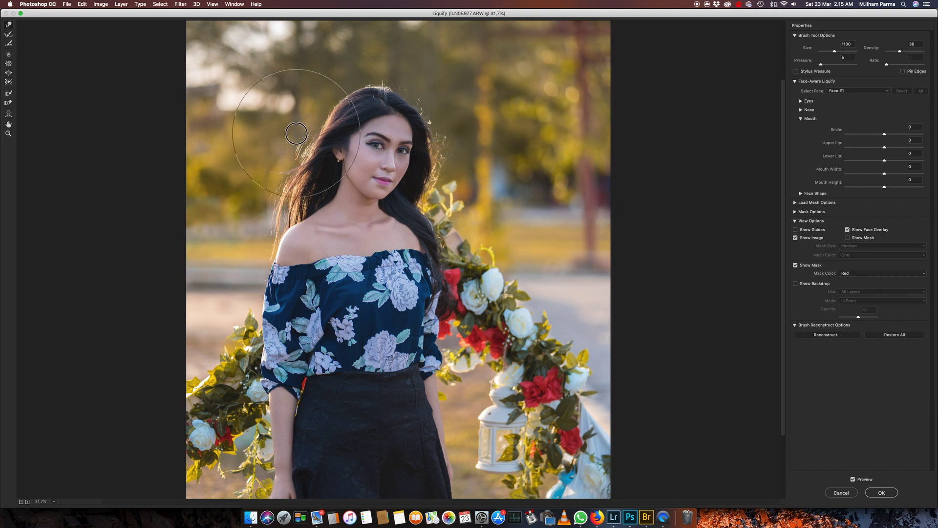
# Slim the neck line near the shoulder, apply the Liquify, and compare before and after
pyautogui.press('[')
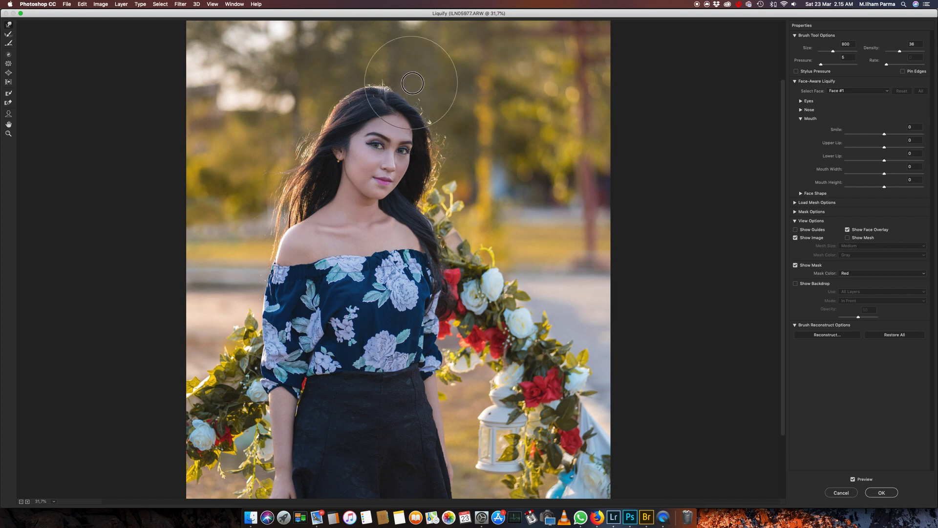
pyautogui.press('[')
pyautogui.press('[')
pyautogui.press('[')
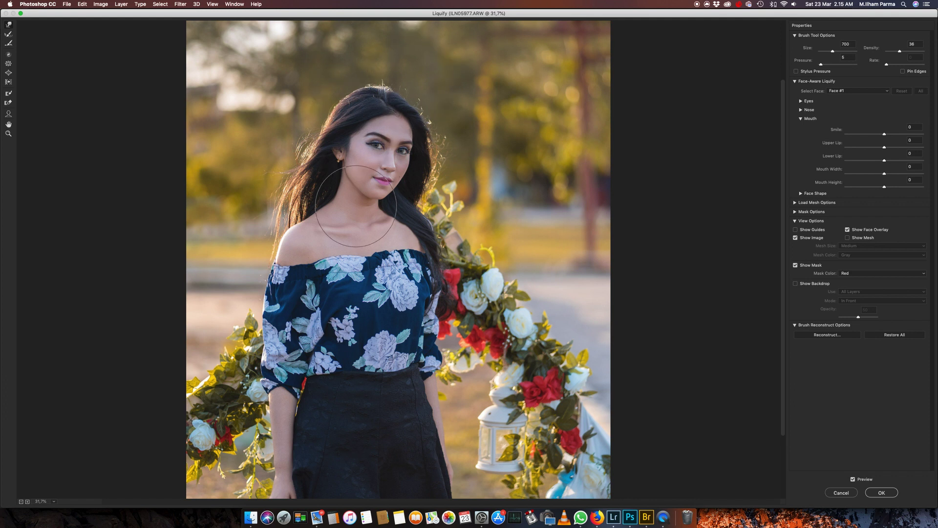
pyautogui.press('[')
pyautogui.press('[')
pyautogui.press('[')
pyautogui.press('[')
pyautogui.press(']')
pyautogui.press(']')
pyautogui.moveTo(324, 209); pyautogui.dragTo(320, 209)
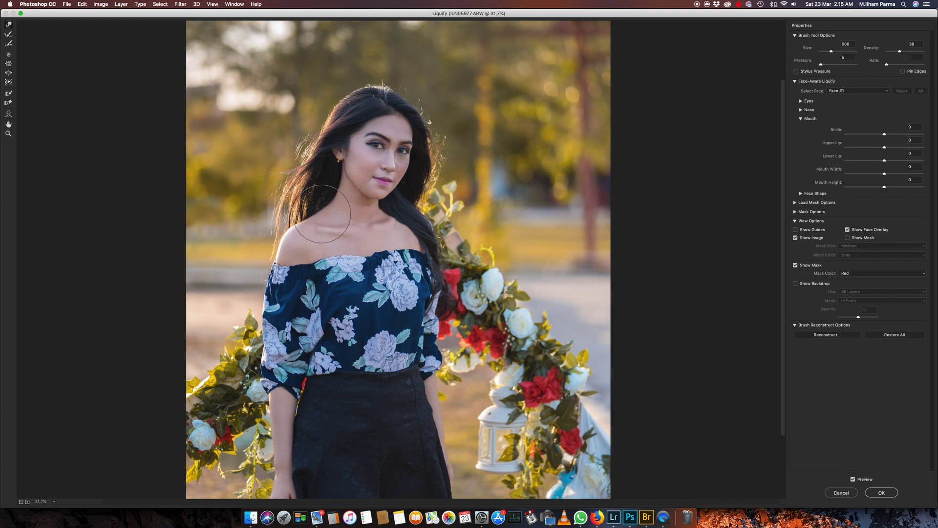
pyautogui.press(']')
pyautogui.press(']')
pyautogui.press(']')
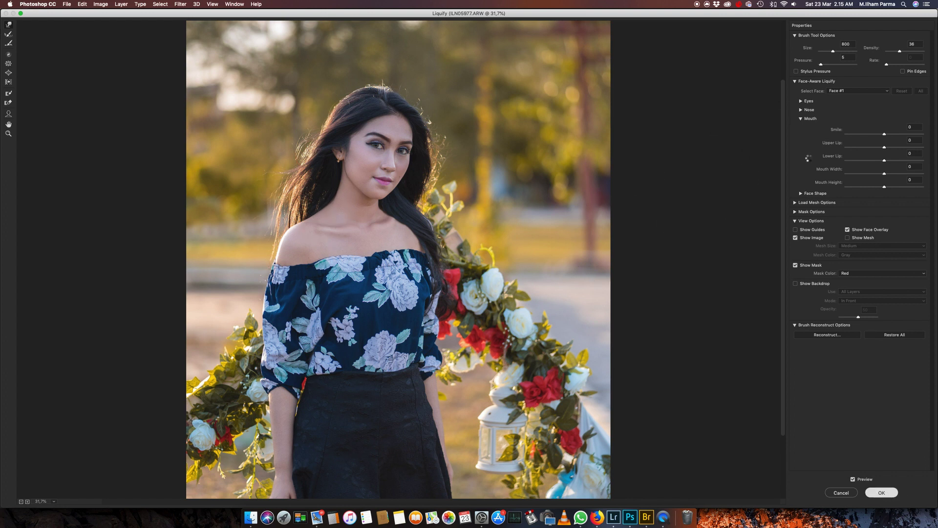
pyautogui.click(881, 492)
pyautogui.click(841, 148)
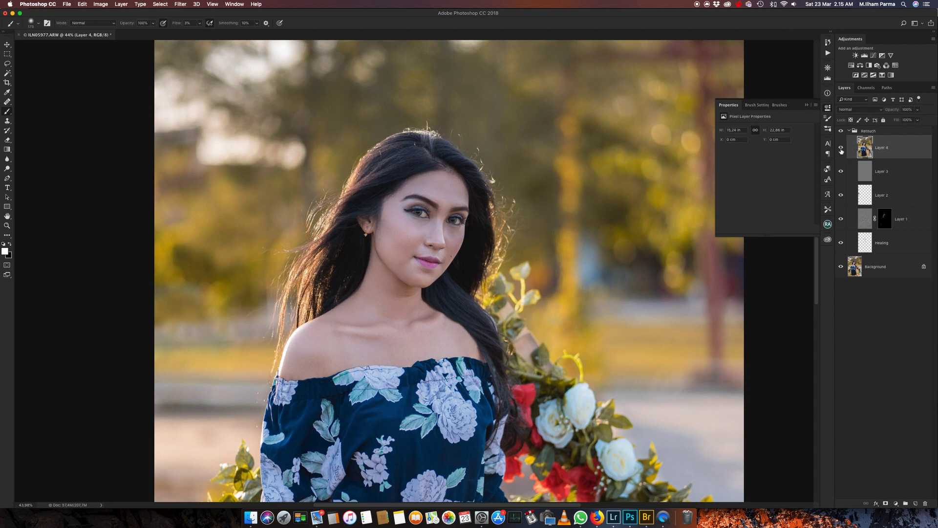
# Compare the liquified layer on and off, fit the portrait on screen, and collapse Retouch
pyautogui.click(841, 148)
pyautogui.click(841, 148)
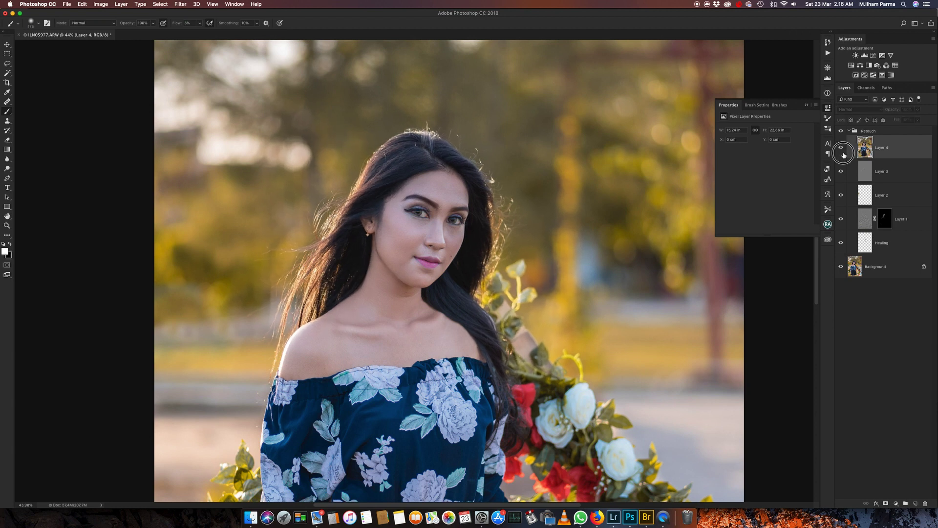
pyautogui.press('super+0')
pyautogui.press('super+minus')
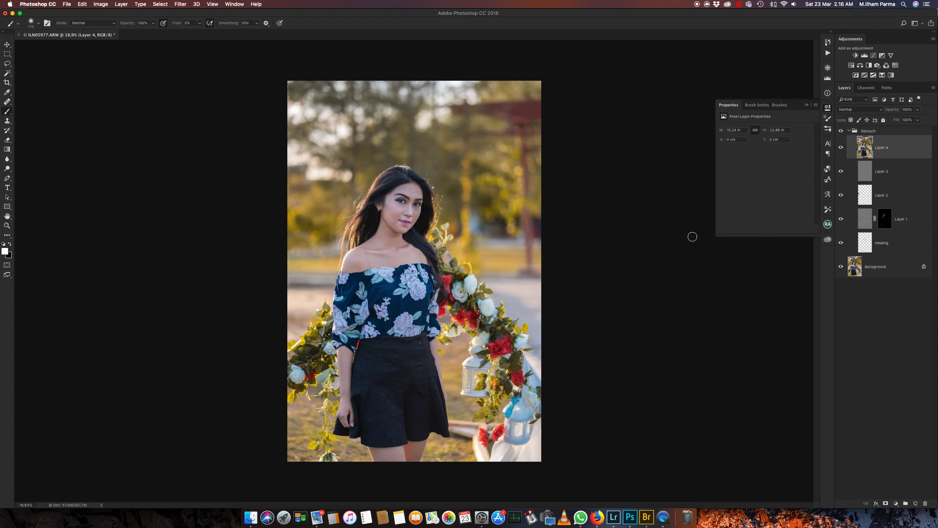
pyautogui.click(849, 131)
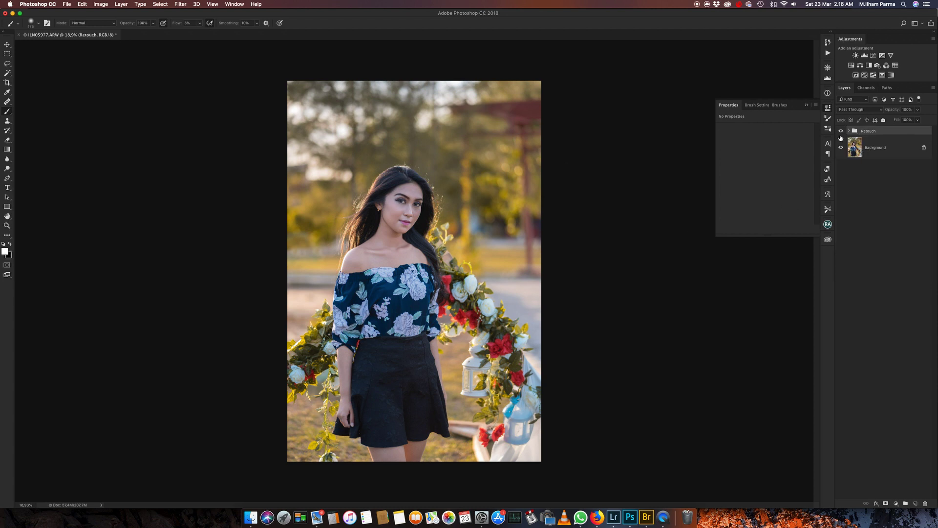
pyautogui.scroll(2, 395, 193)
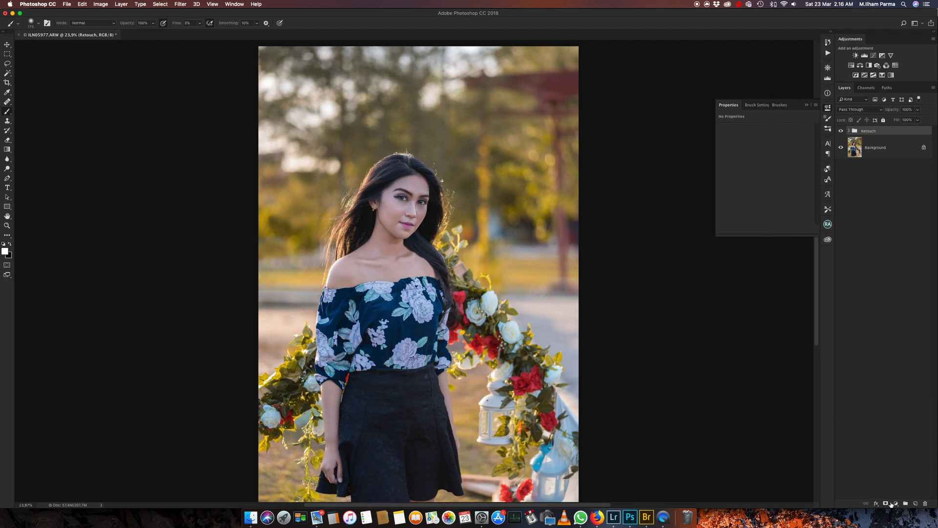
# Add a new group with a Color Lookup layer, trying LUTs before settling on F-6800-STD.3dl
pyautogui.click(905, 503)
pyautogui.click(895, 68)
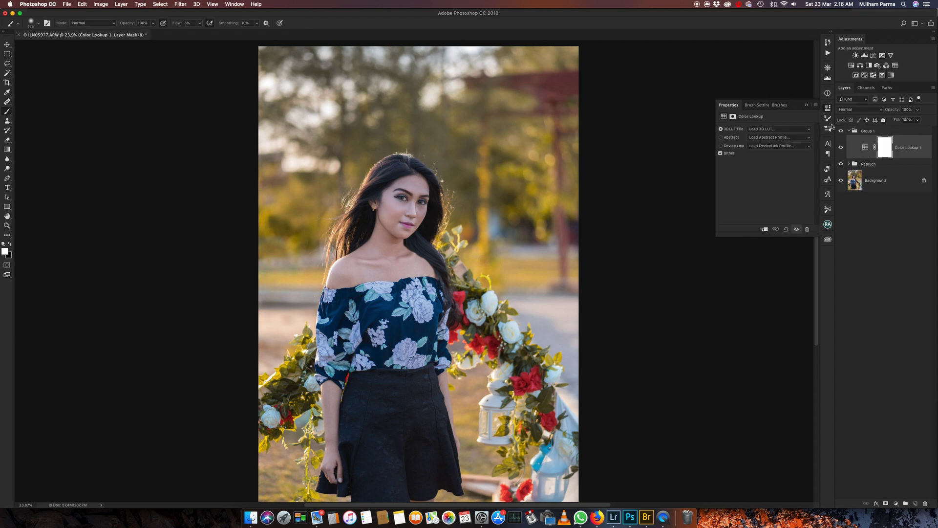
pyautogui.click(759, 129)
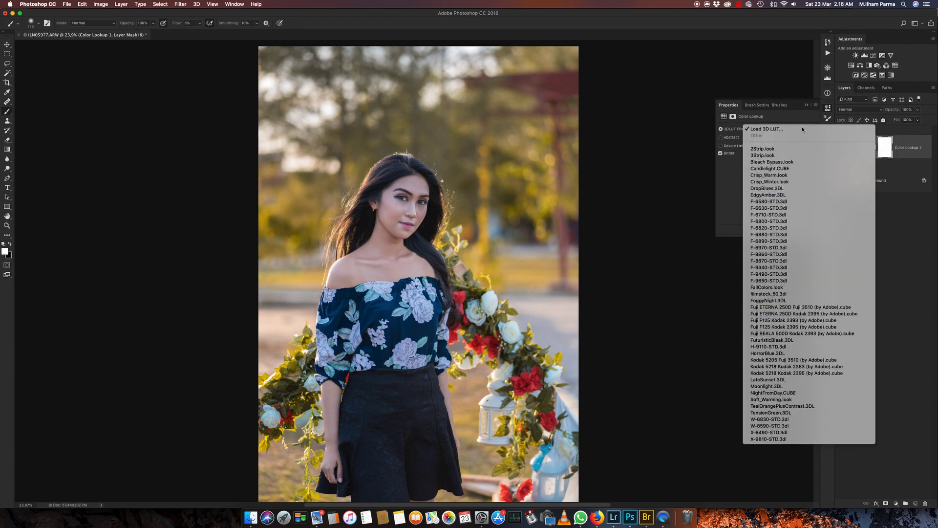
pyautogui.click(765, 439)
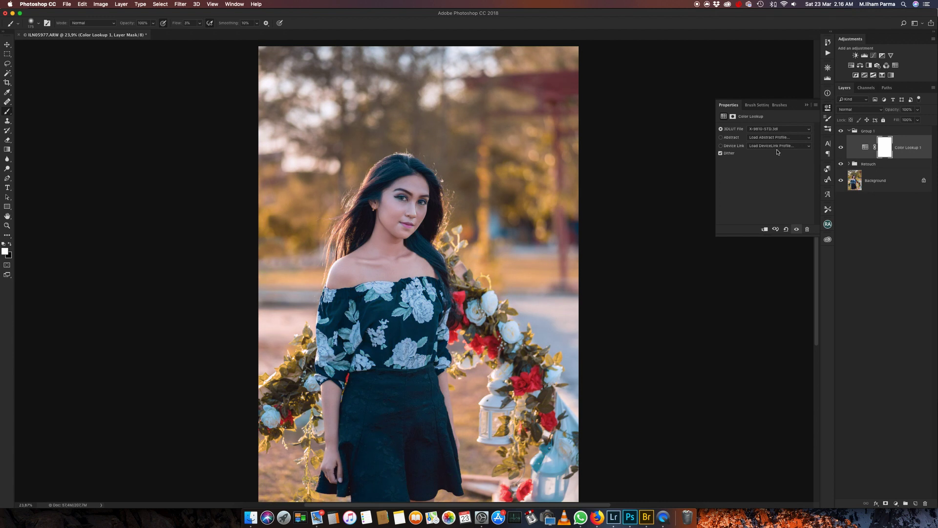
pyautogui.click(778, 129)
pyautogui.scroll(2, 777, 122)
pyautogui.scroll(3, 779, 107)
pyautogui.scroll(3, 781, 93)
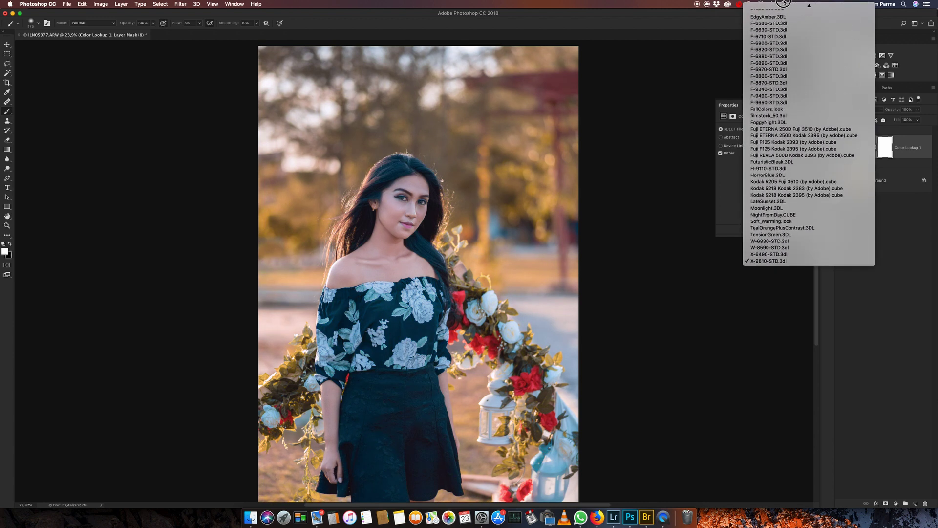
pyautogui.scroll(3, 782, 79)
pyautogui.click(781, 86)
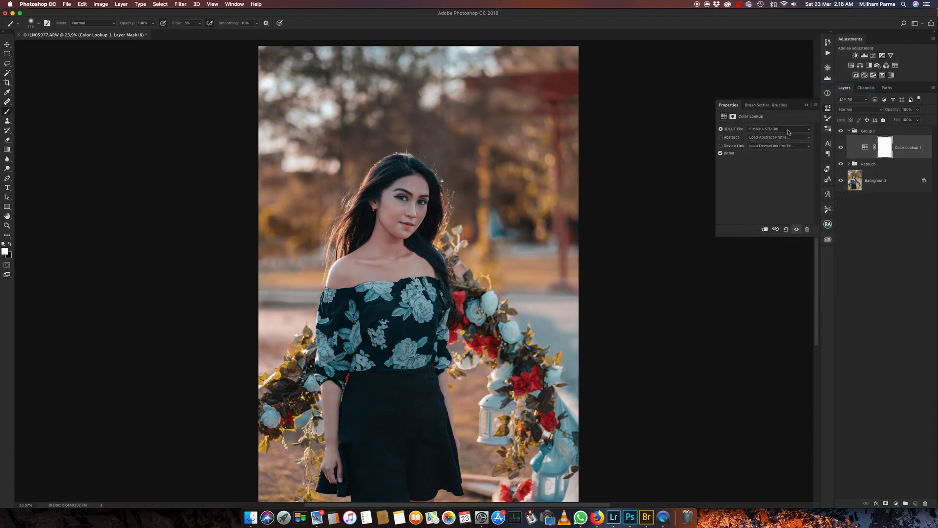
pyautogui.click(777, 130)
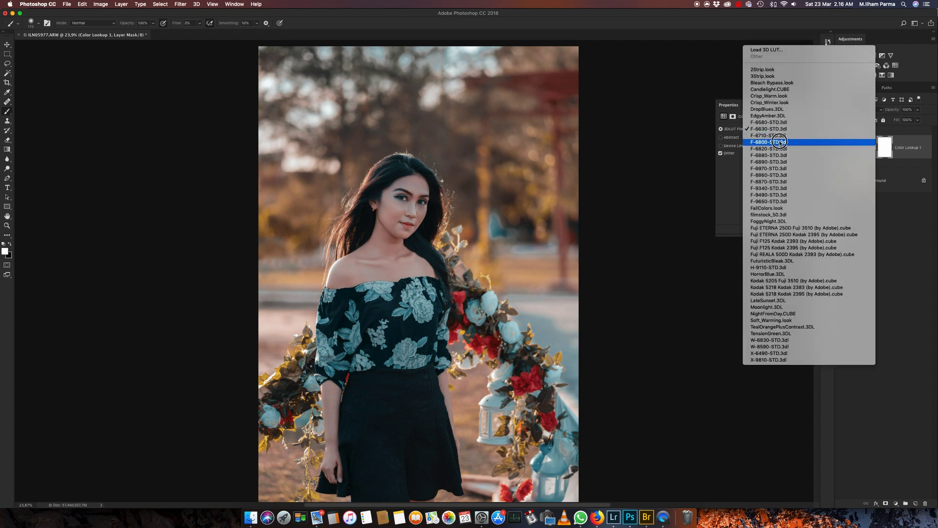
pyautogui.click(788, 155)
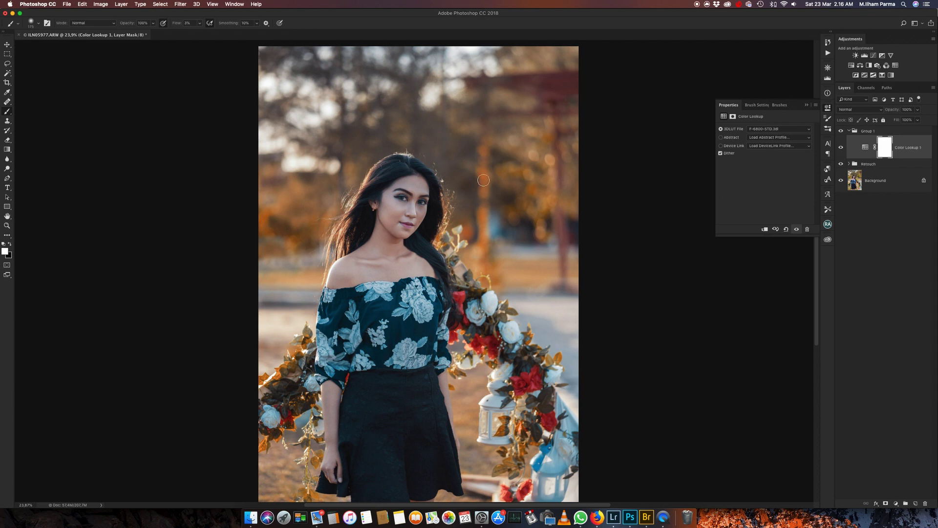
# Expand the Retouch group and reselect the Color Lookup 1 layer
pyautogui.scroll(3, 333, 250)
pyautogui.scroll(4, 333, 251)
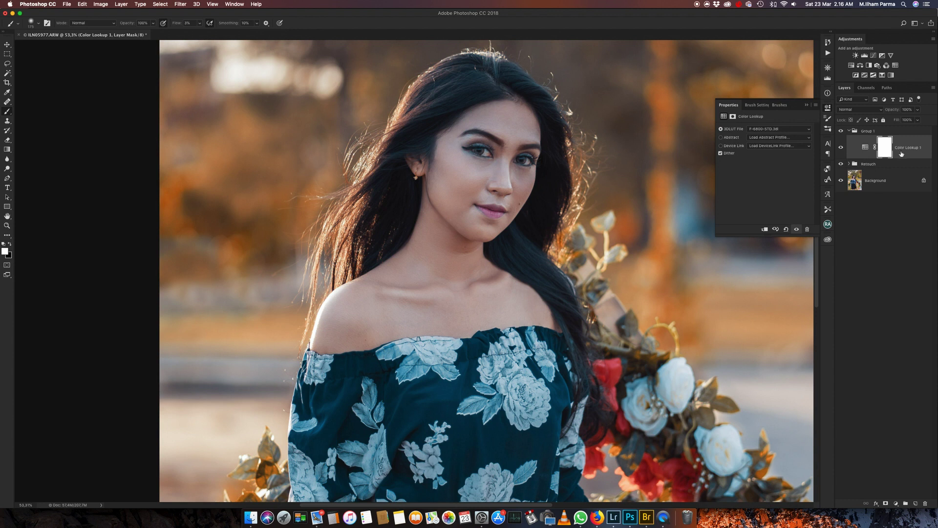
pyautogui.click(855, 166)
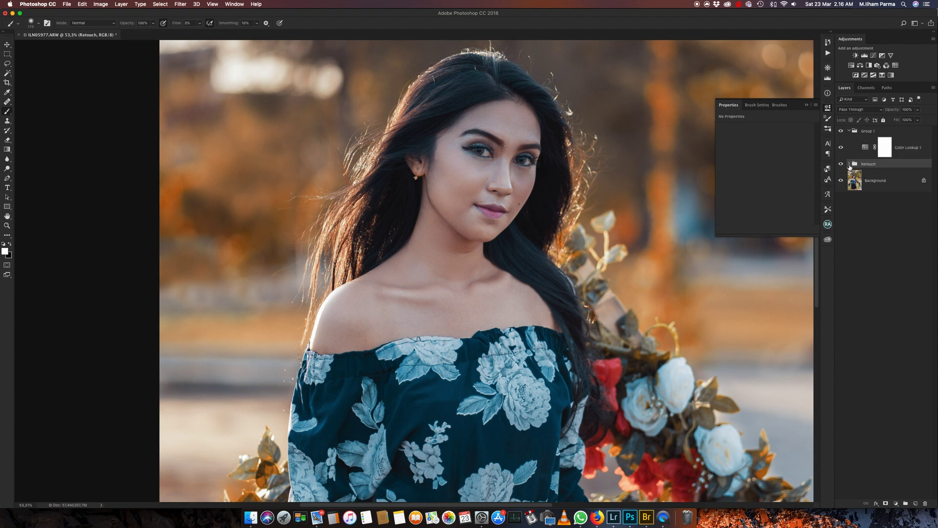
pyautogui.click(848, 164)
pyautogui.click(911, 147)
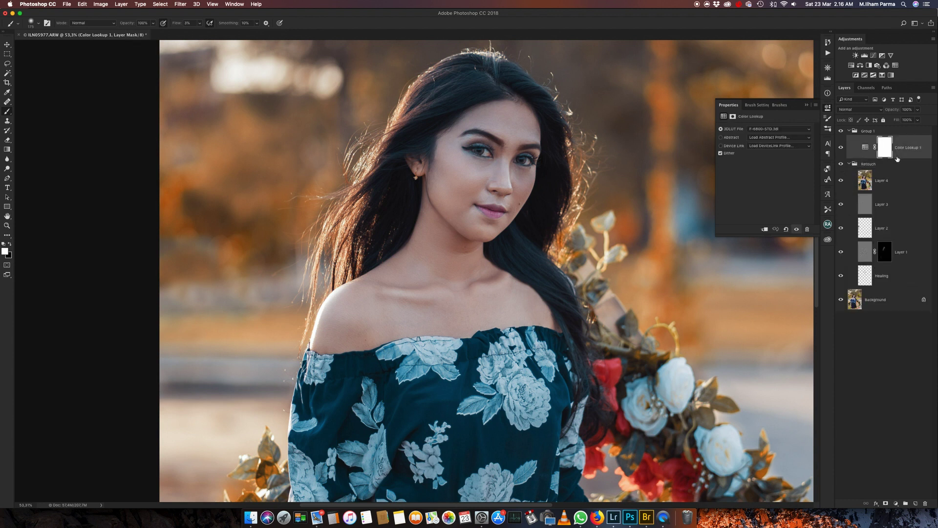
# Stamp visible layers into a new Layer 5 and set up a smaller Dodge brush
pyautogui.press('super+alt+shift+e')
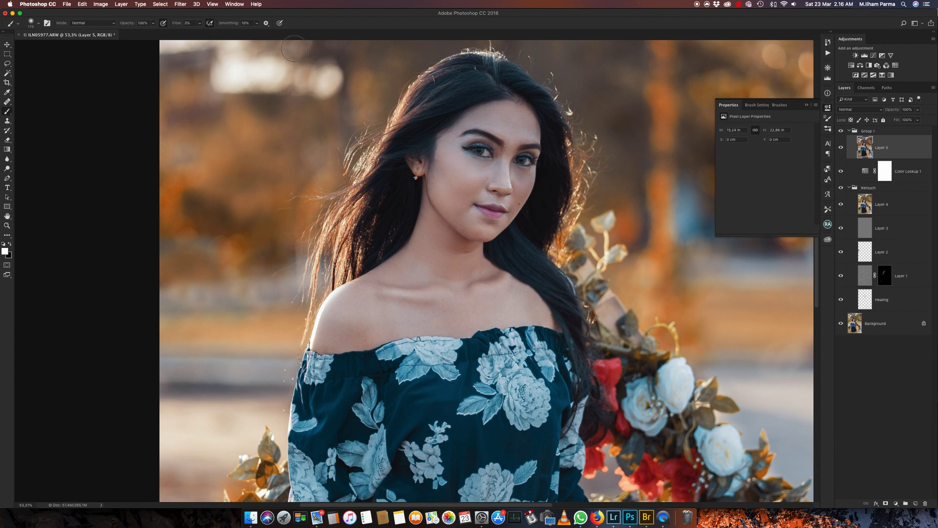
pyautogui.click(8, 169)
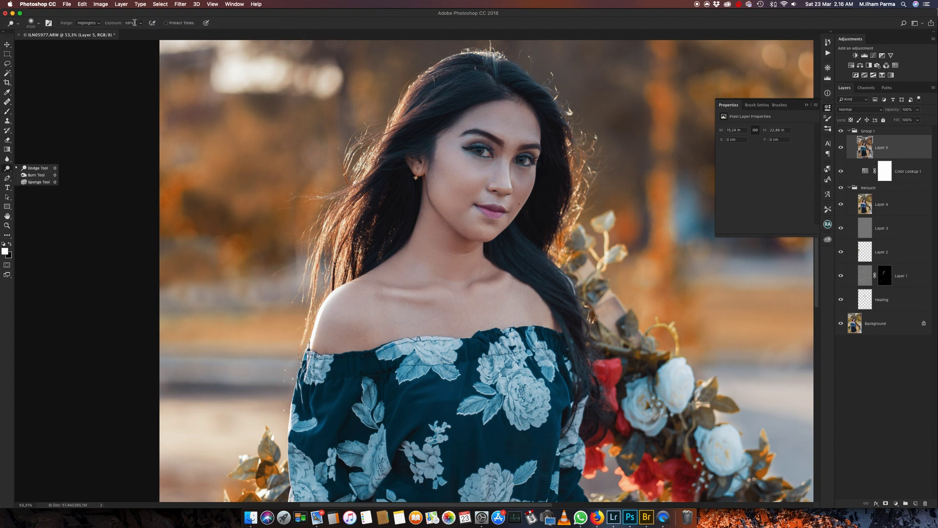
pyautogui.click(259, 28)
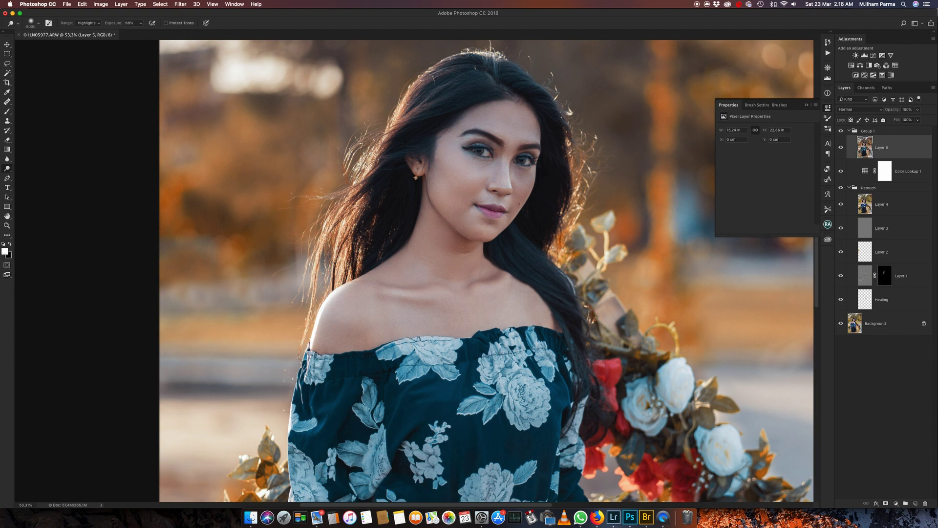
pyautogui.click(34, 23)
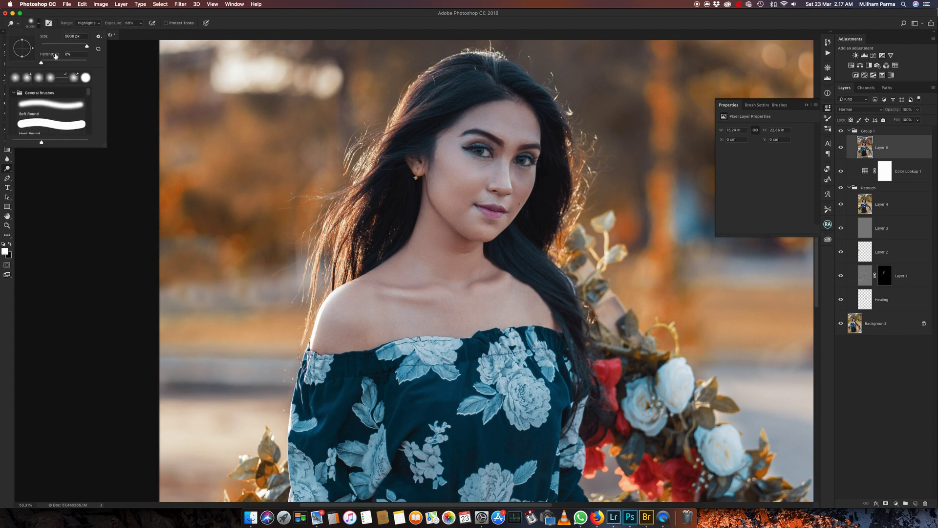
pyautogui.click(349, 47)
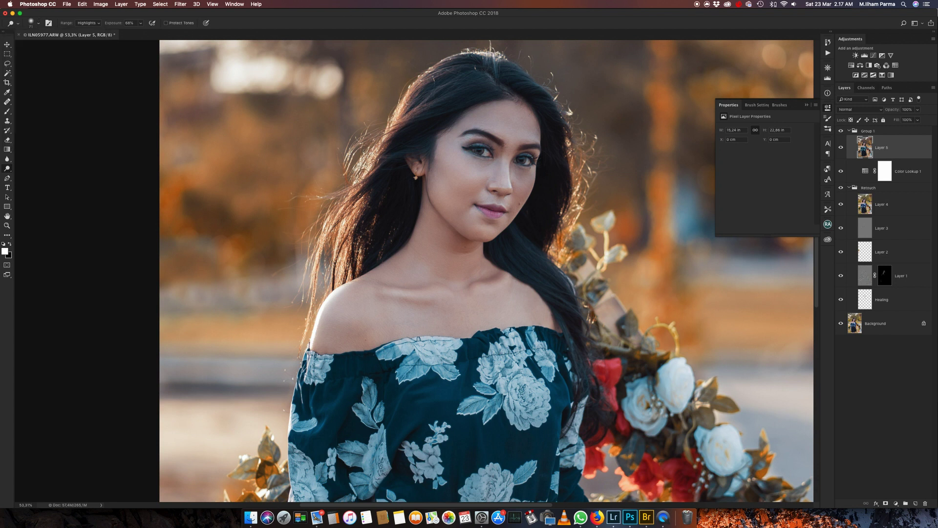
pyautogui.press('[')
# Dodge the hair strands across the top of the head and down toward the shoulder
pyautogui.moveTo(373, 156); pyautogui.dragTo(441, 76)
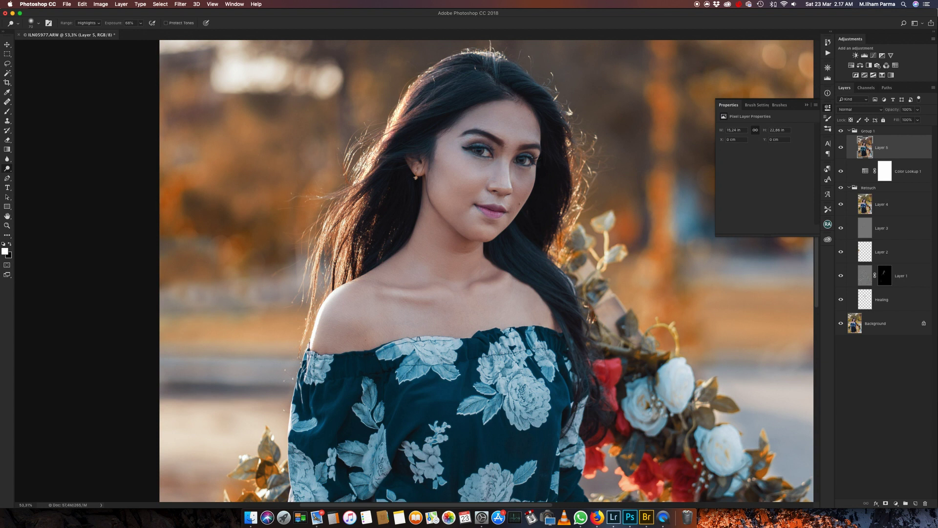
pyautogui.hotkey('ctrl', 'z')
pyautogui.press('[')
pyautogui.press('[')
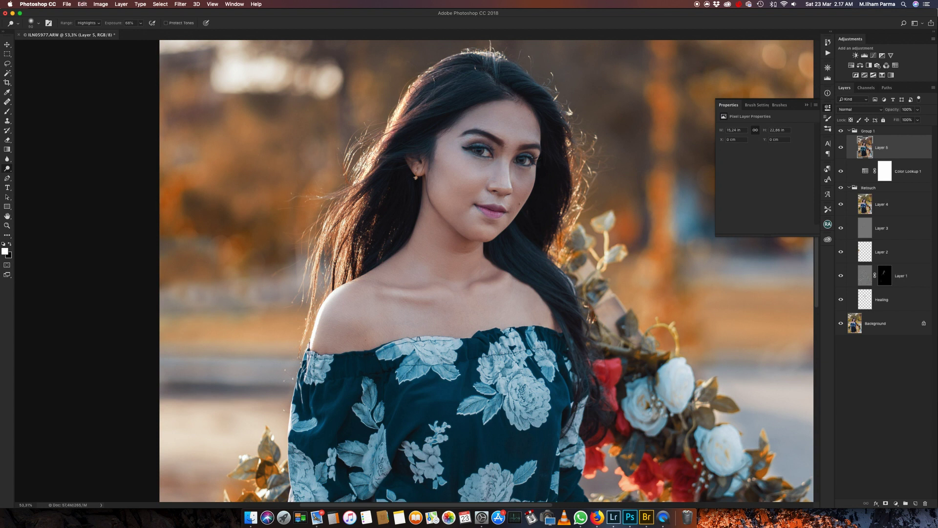
pyautogui.moveTo(413, 90); pyautogui.dragTo(452, 79)
pyautogui.moveTo(359, 188); pyautogui.dragTo(340, 275)
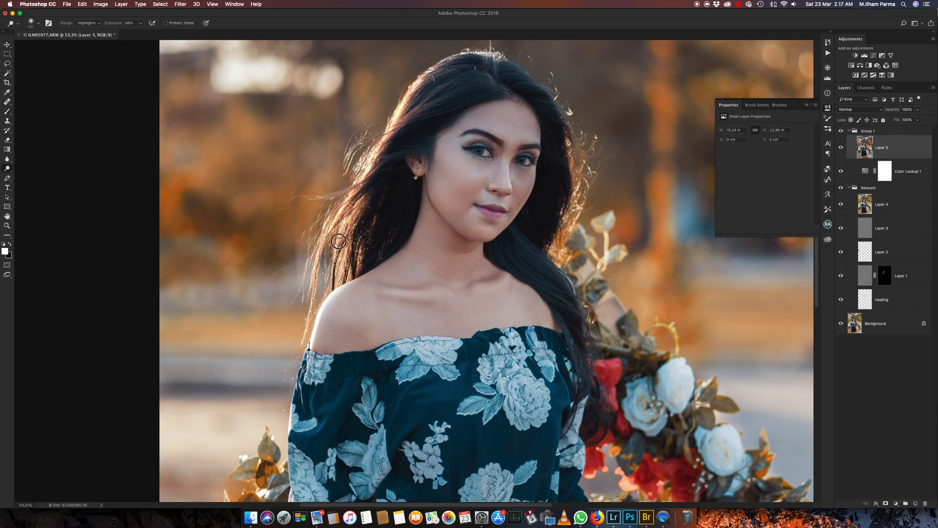
pyautogui.scroll(-2, 341, 275)
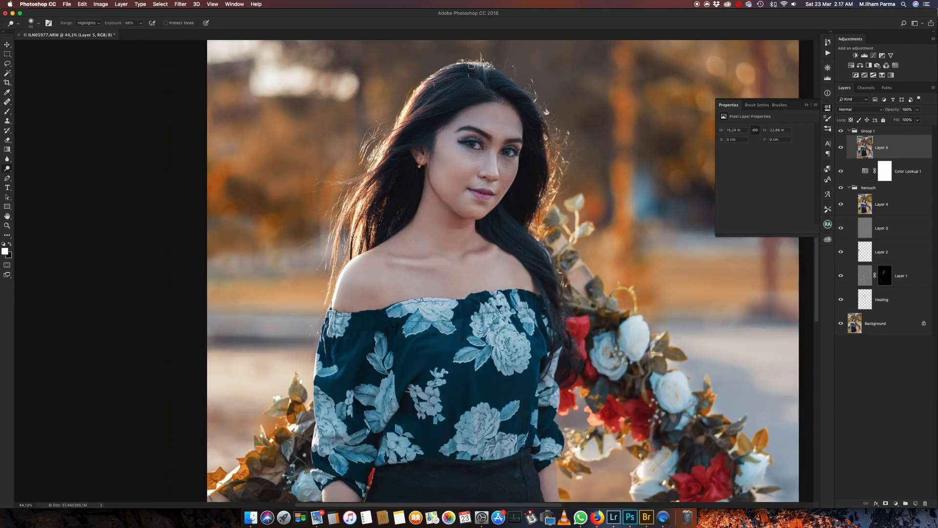
pyautogui.moveTo(547, 125); pyautogui.dragTo(545, 184)
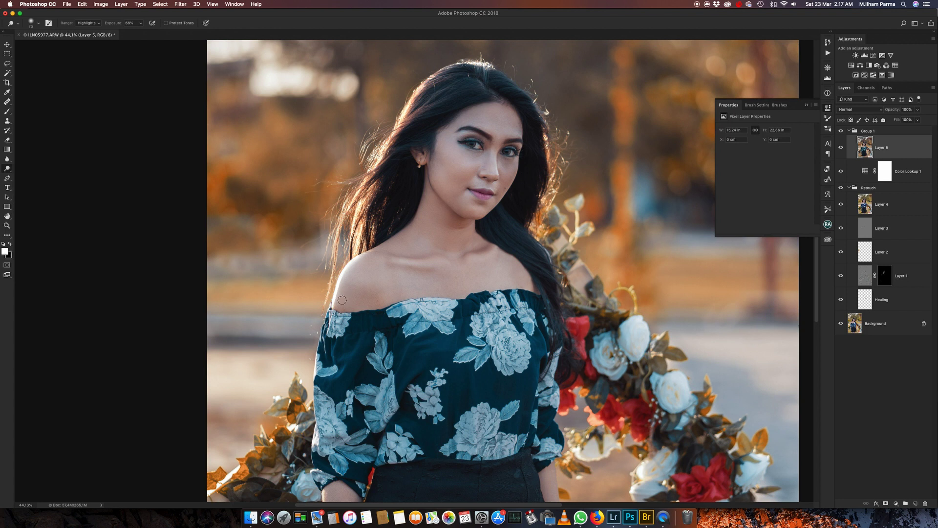
# Dodge the hair edge right of the face, fine-tuning the brush size
pyautogui.press('[')
pyautogui.press('[')
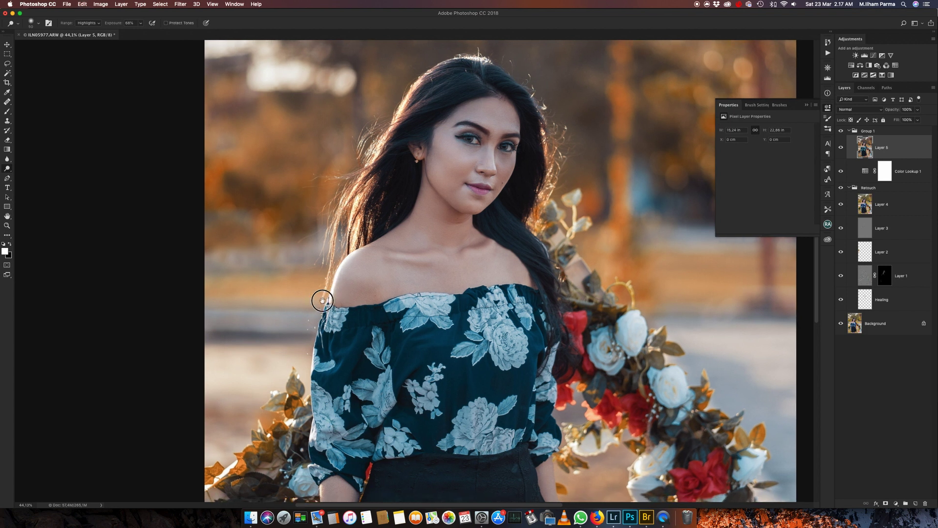
pyautogui.scroll(-5, 321, 295)
pyautogui.scroll(6, 341, 282)
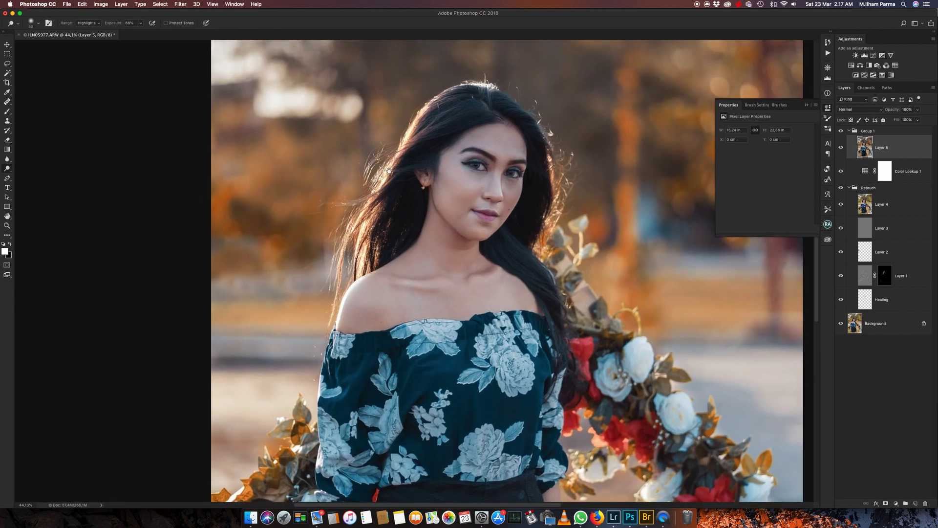
pyautogui.moveTo(554, 179); pyautogui.dragTo(547, 256)
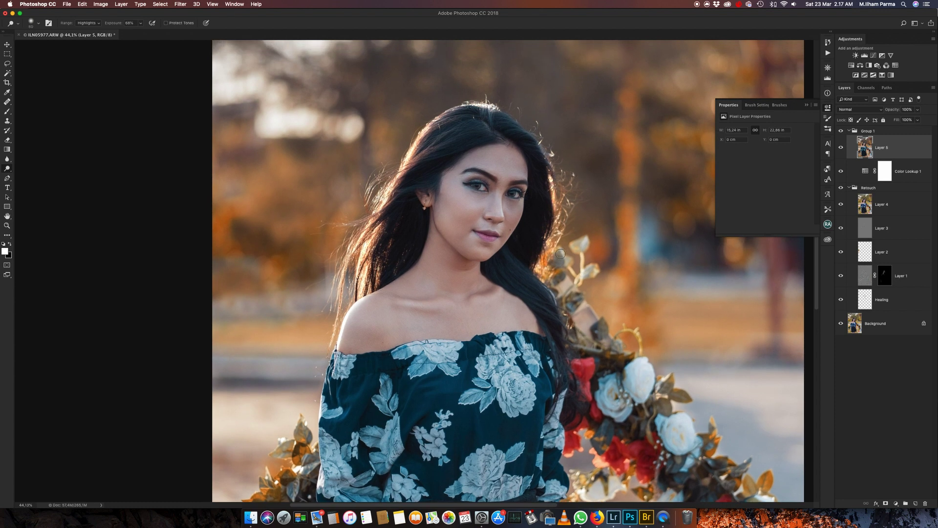
pyautogui.scroll(-5, 528, 146)
pyautogui.scroll(3, 411, 201)
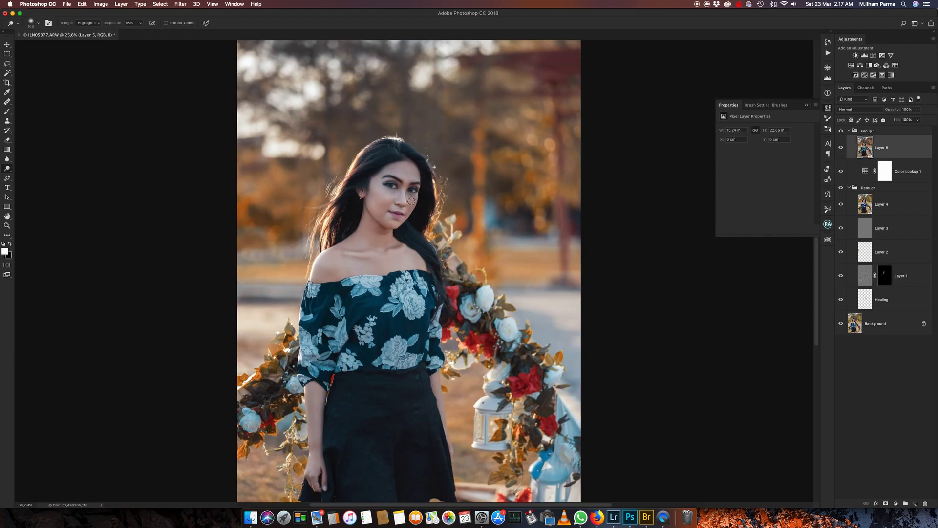
pyautogui.press(']')
pyautogui.press(']')
pyautogui.press(']')
pyautogui.press('[')
pyautogui.press('[')
pyautogui.press('[')
pyautogui.press('[')
pyautogui.press('[')
pyautogui.press('[')
pyautogui.press(']')
pyautogui.press(']')
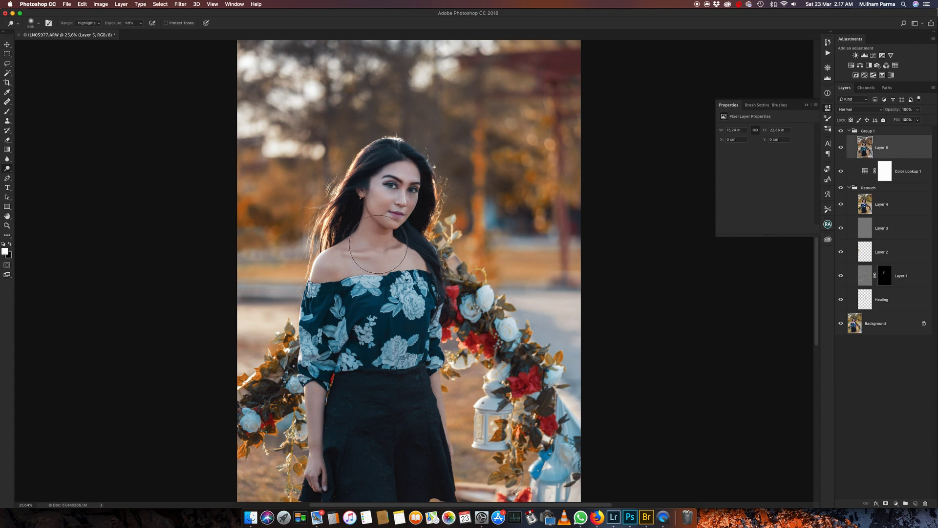
pyautogui.press('[')
pyautogui.press('[')
pyautogui.scroll(-1, 440, 201)
pyautogui.scroll(-1, 456, 199)
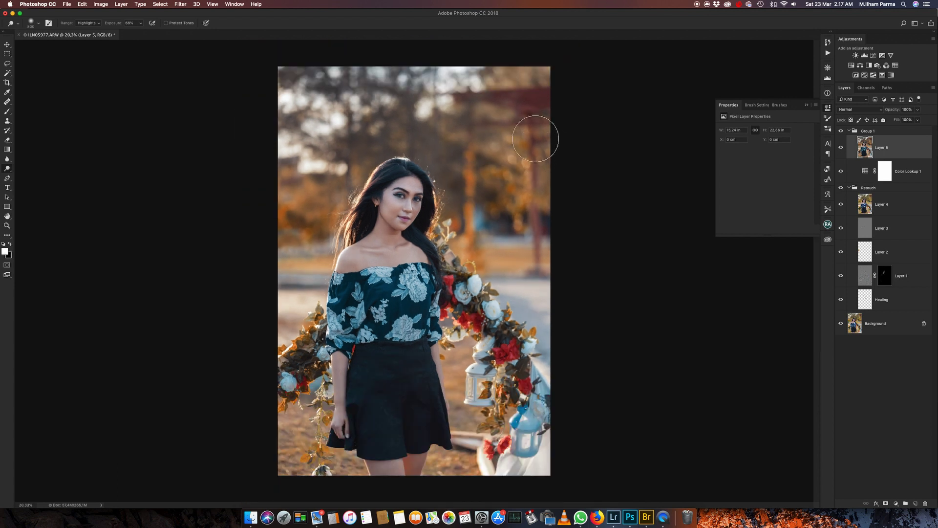
# Compare with Layer 5 hidden, then lower Layer 5 opacity to 37%
pyautogui.keyDown('alt'); pyautogui.click(841, 322); pyautogui.keyUp('alt')
pyautogui.click(840, 148)
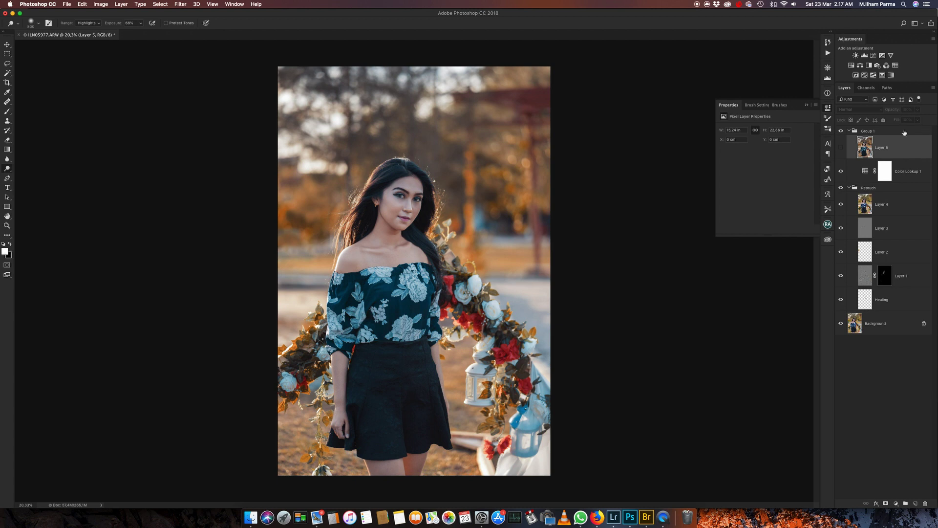
pyautogui.click(842, 147)
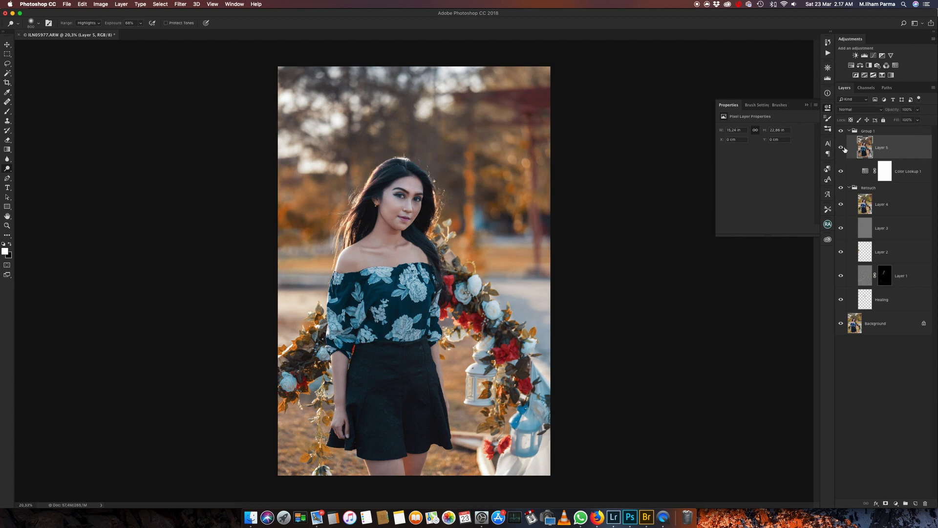
pyautogui.click(918, 109)
pyautogui.moveTo(915, 119); pyautogui.dragTo(904, 120)
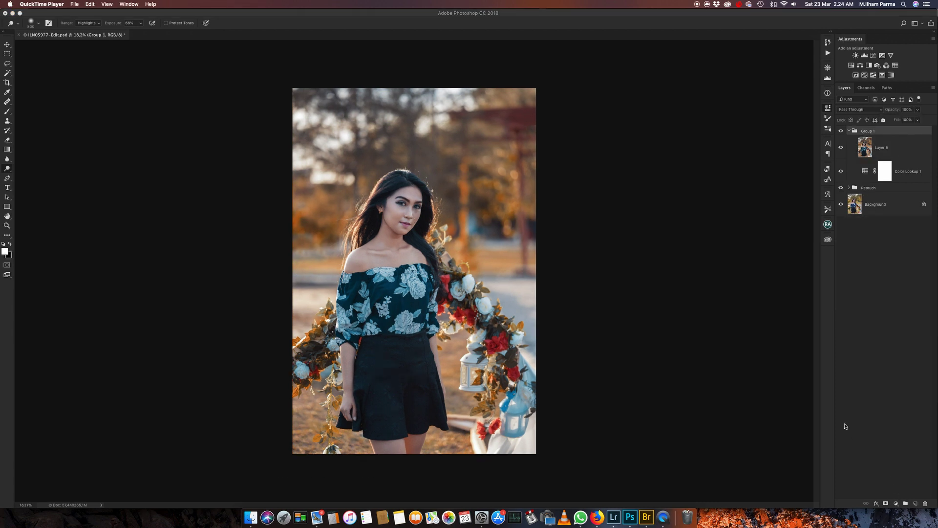
# Add a new neutral-gray Soft Light layer, Layer 6
pyautogui.scroll(1, 436, 240)
pyautogui.scroll(1, 411, 226)
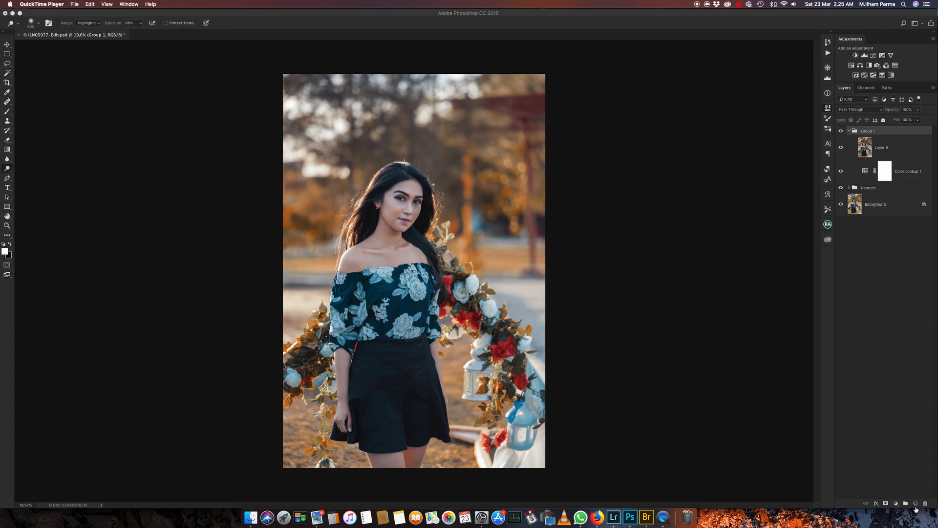
pyautogui.keyDown('alt'); pyautogui.click(914, 506); pyautogui.keyUp('alt')
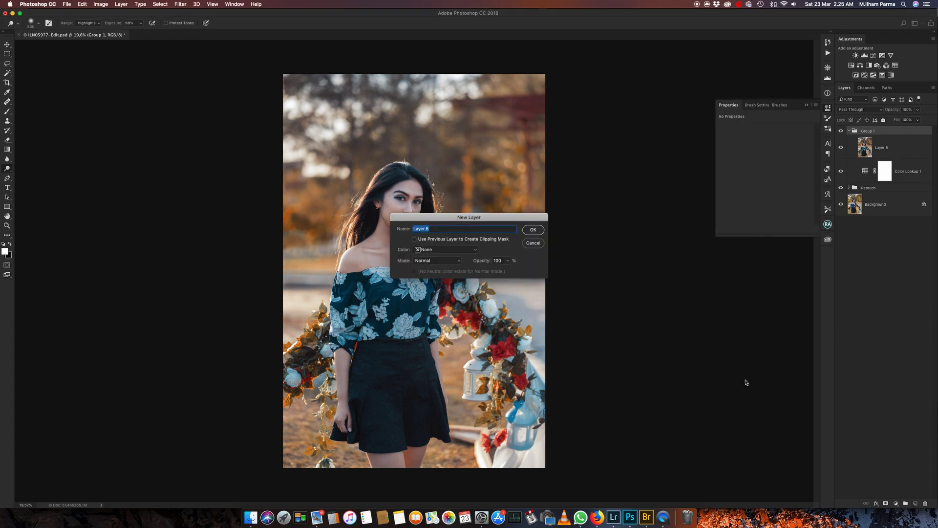
pyautogui.click(437, 262)
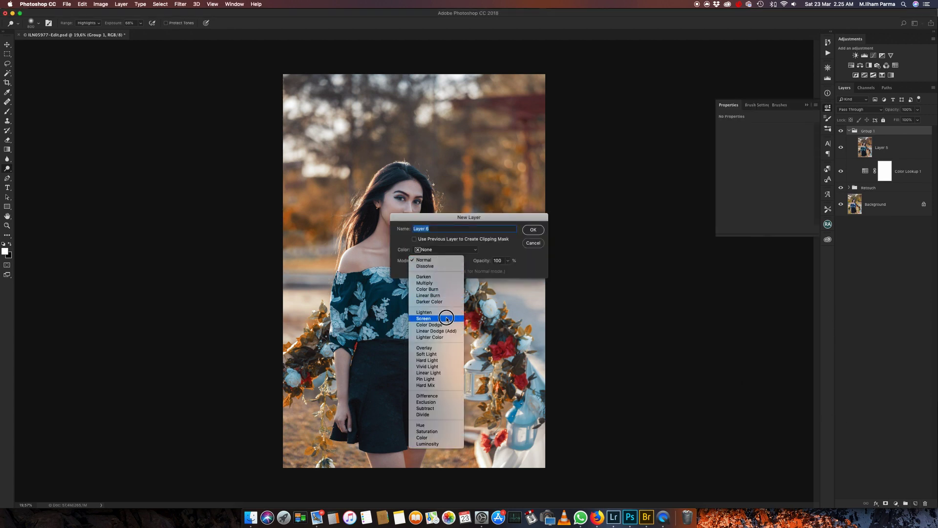
pyautogui.click(440, 354)
pyautogui.click(535, 230)
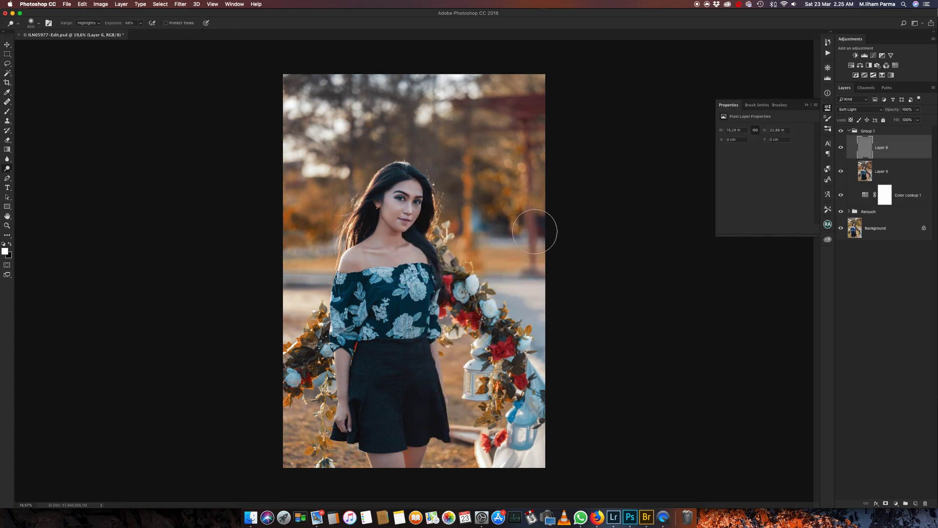
# Brush light and shadow onto the face, comparing against the original photo
pyautogui.click(5, 112)
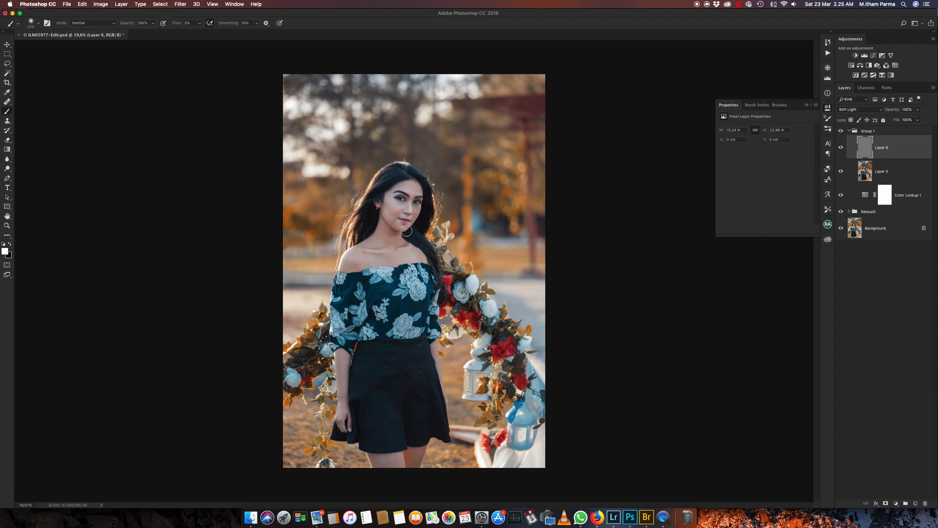
pyautogui.moveTo(406, 232); pyautogui.dragTo(410, 224)
pyautogui.keyDown('alt'); pyautogui.click(841, 228); pyautogui.keyUp('alt')
pyautogui.keyDown('alt'); pyautogui.click(841, 228); pyautogui.keyUp('alt')
pyautogui.scroll(-2, 493, 182)
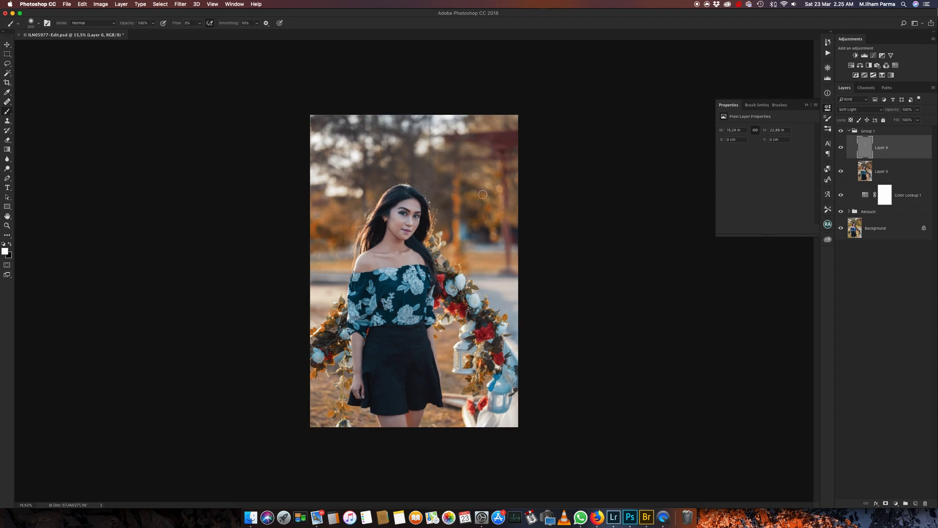
pyautogui.scroll(2, 482, 195)
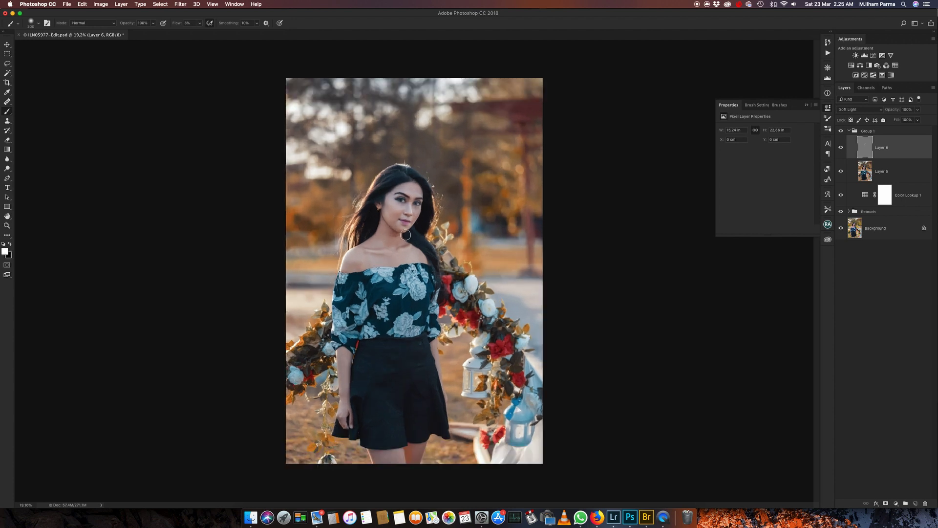
# Add a Selective Color layer and set the Reds' Cyan to about -95
pyautogui.click(895, 504)
pyautogui.click(898, 490)
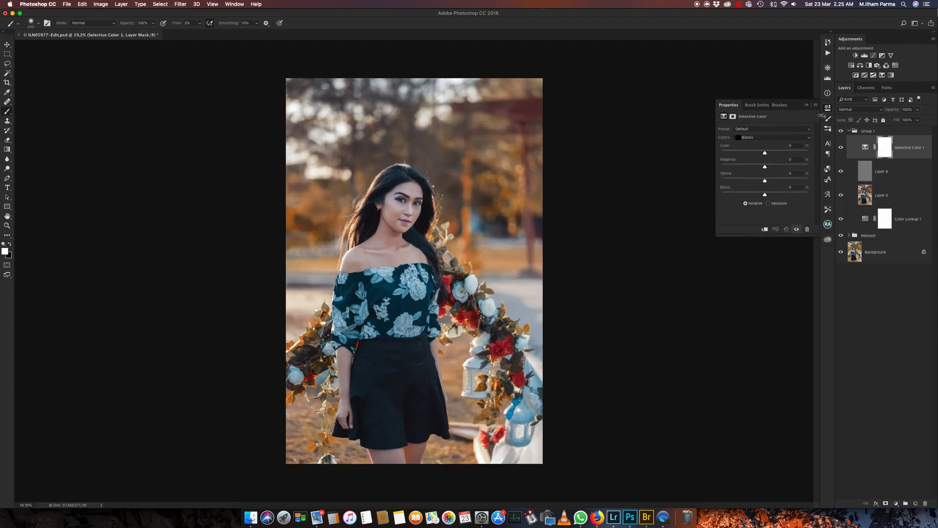
pyautogui.click(765, 138)
pyautogui.click(758, 92)
pyautogui.moveTo(765, 153); pyautogui.dragTo(721, 151)
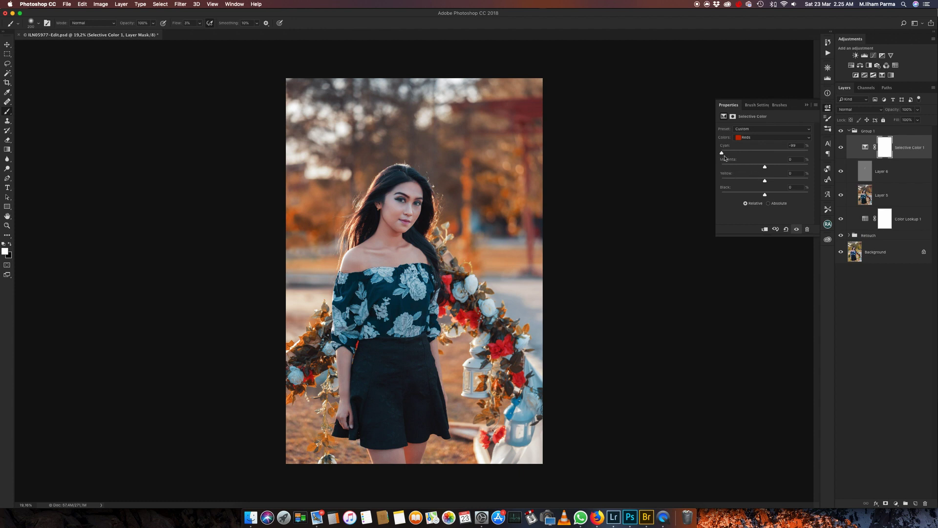
pyautogui.moveTo(722, 152); pyautogui.dragTo(755, 168)
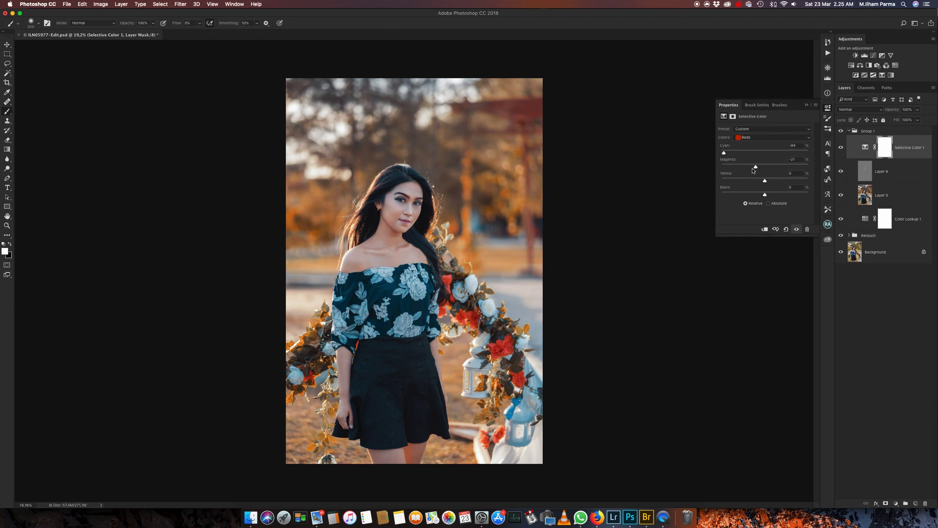
# In the Blacks range, raise Black to +3 and lower Yellow to -3
pyautogui.click(761, 138)
pyautogui.click(784, 190)
pyautogui.moveTo(765, 194); pyautogui.dragTo(766, 194)
pyautogui.moveTo(764, 182); pyautogui.dragTo(764, 155)
# Set the Reds' Cyan to -100 and the Yellows' Cyan to about +86
pyautogui.click(764, 138)
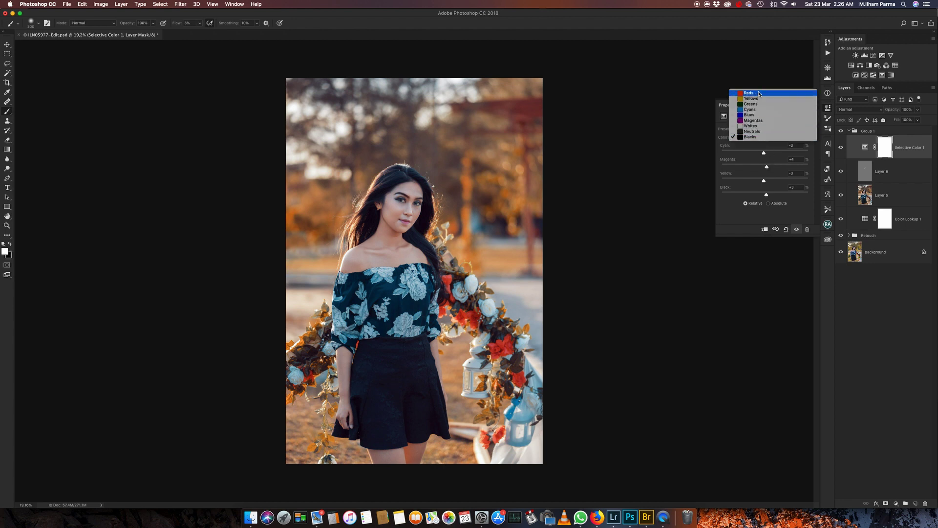
pyautogui.click(756, 189)
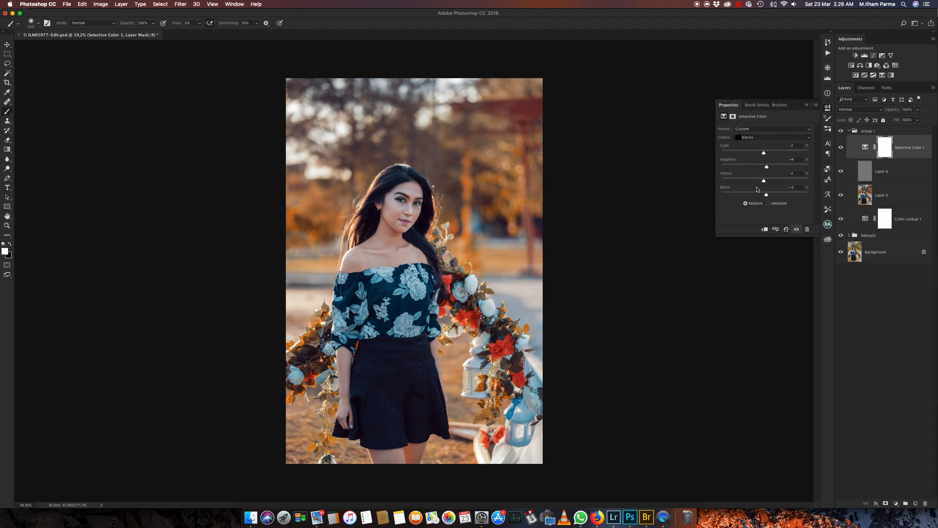
pyautogui.click(762, 138)
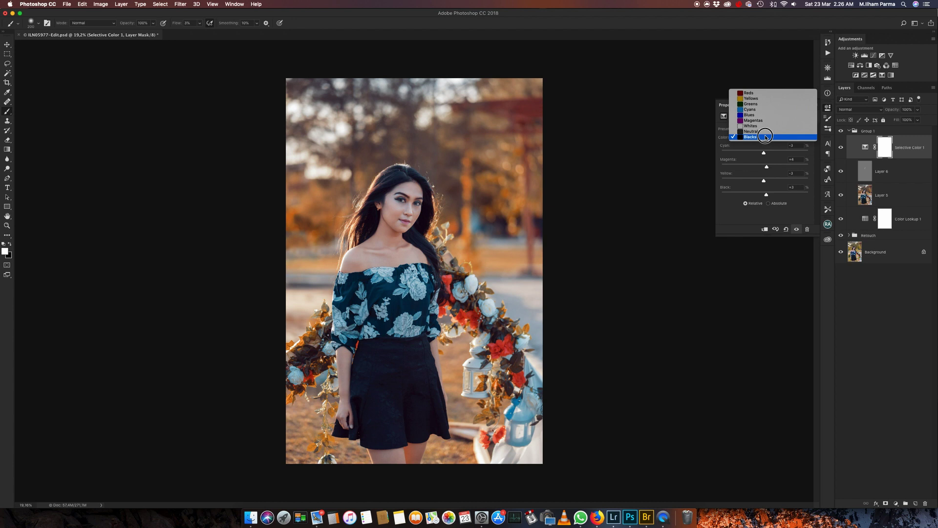
pyautogui.click(760, 93)
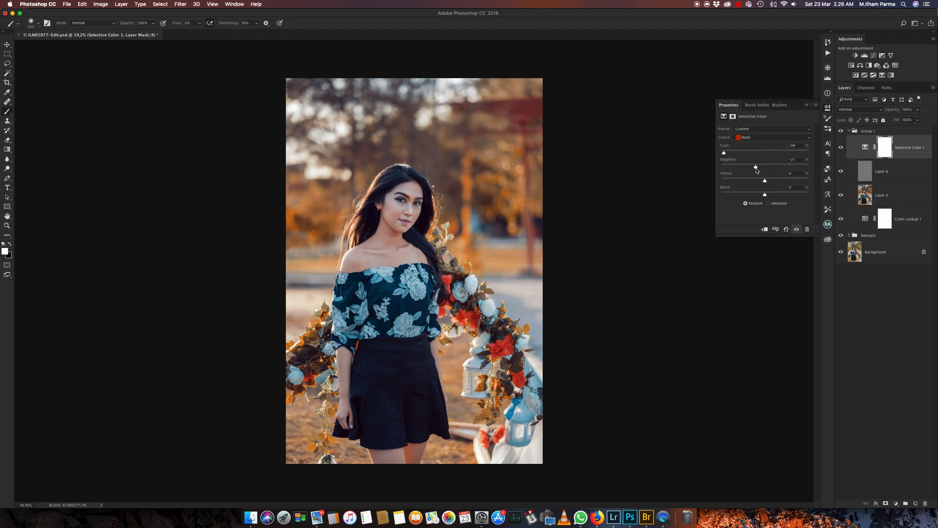
pyautogui.moveTo(724, 153)
pyautogui.mouseDown()
pyautogui.moveTo(709, 150)
pyautogui.moveTo(757, 167)
pyautogui.moveTo(803, 152)
pyautogui.mouseUp()
pyautogui.click(757, 137)
pyautogui.moveTo(803, 152); pyautogui.dragTo(780, 156)
# Compare the grade with the original, then retune the Blacks' Magenta, Yellow and Cyan
pyautogui.keyDown('alt'); pyautogui.click(841, 252); pyautogui.keyUp('alt')
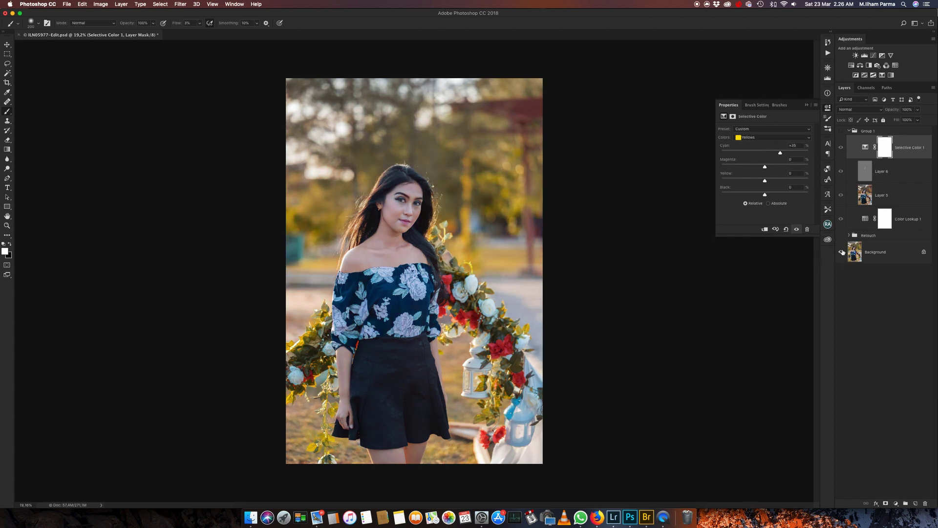
pyautogui.keyDown('alt'); pyautogui.click(840, 251); pyautogui.keyUp('alt')
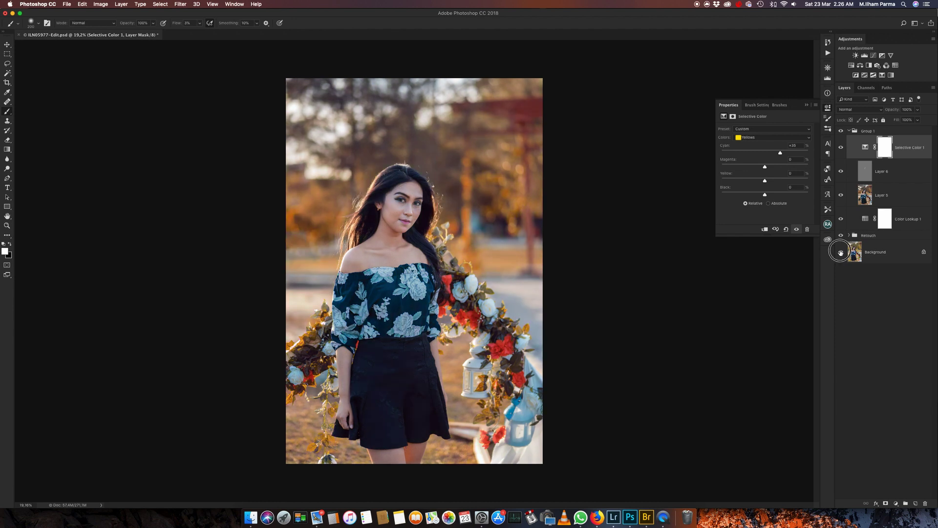
pyautogui.keyDown('alt'); pyautogui.click(840, 251); pyautogui.keyUp('alt')
pyautogui.click(769, 137)
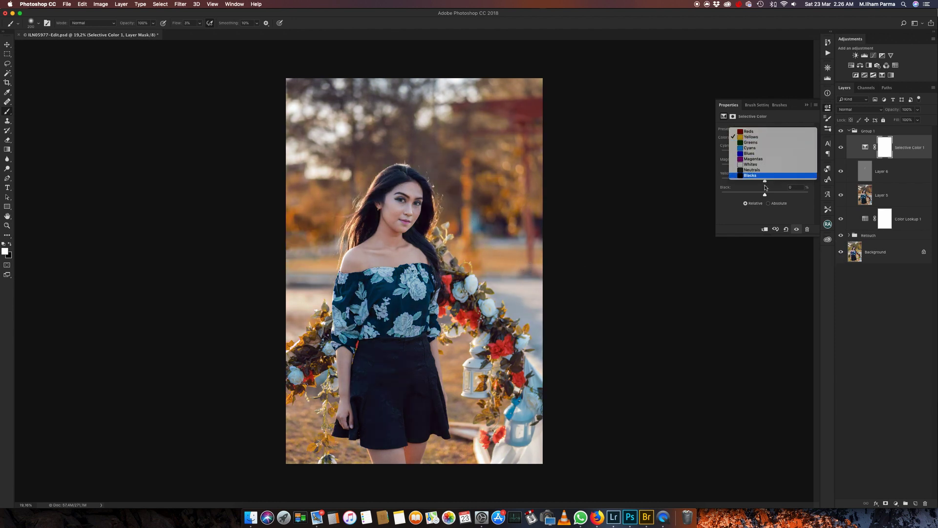
pyautogui.click(766, 175)
pyautogui.moveTo(766, 168); pyautogui.dragTo(763, 167)
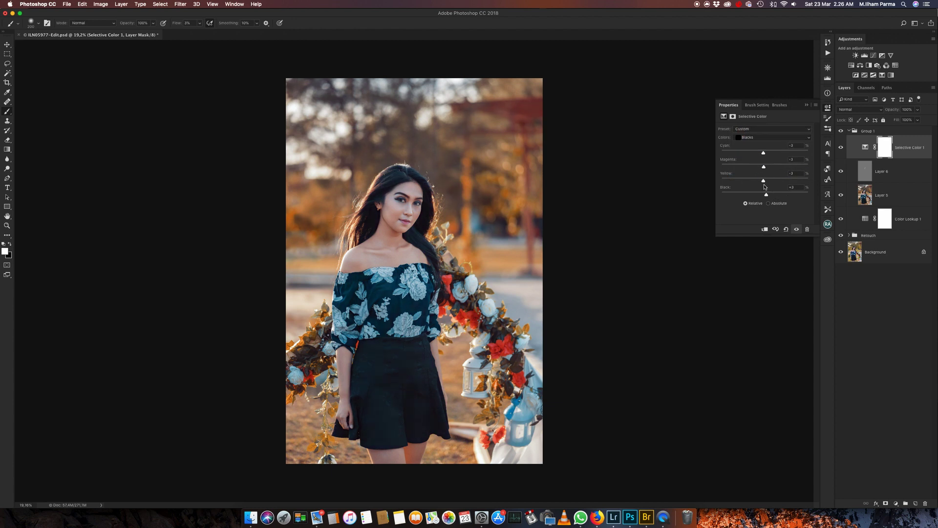
pyautogui.moveTo(764, 180); pyautogui.dragTo(764, 194)
pyautogui.moveTo(764, 153); pyautogui.dragTo(766, 167)
# Save the PSD and create a merged-layers-only duplicate of the image
pyautogui.press('super+s')
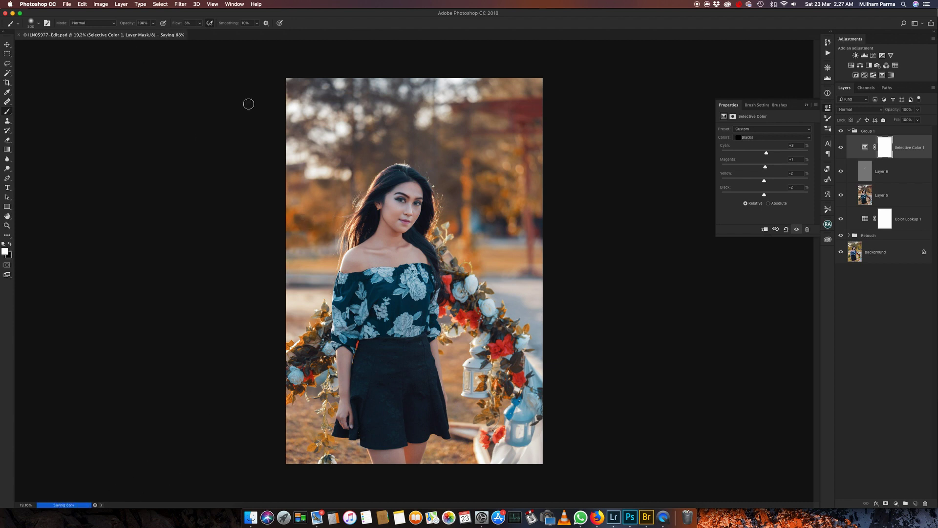
pyautogui.click(97, 3)
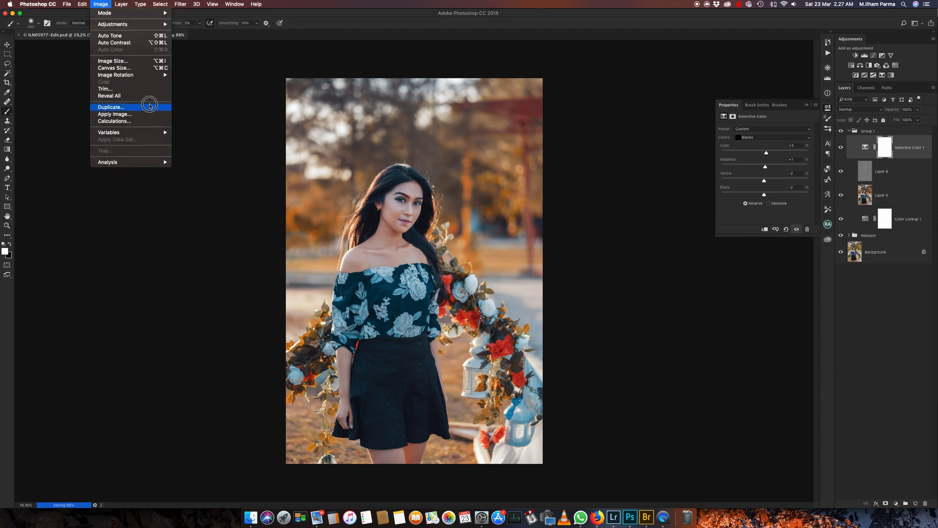
pyautogui.click(145, 107)
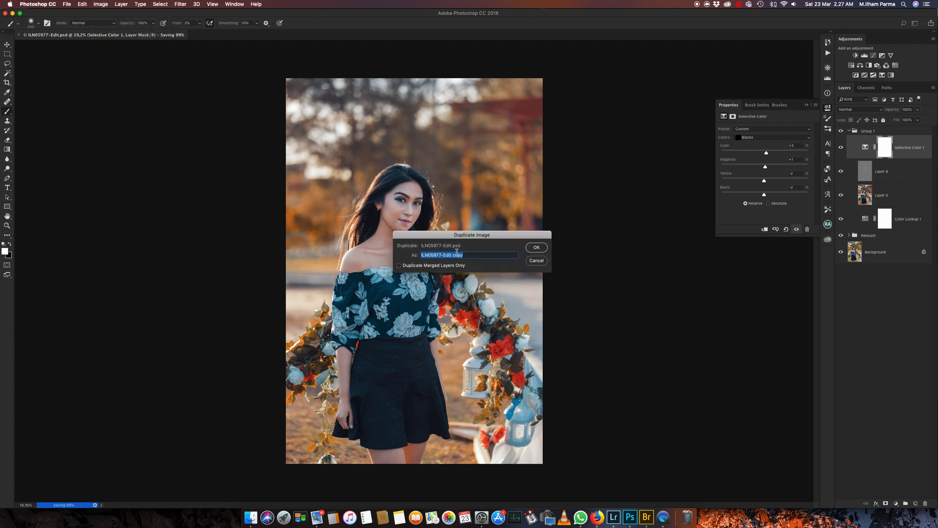
pyautogui.click(399, 266)
pyautogui.press('Return')
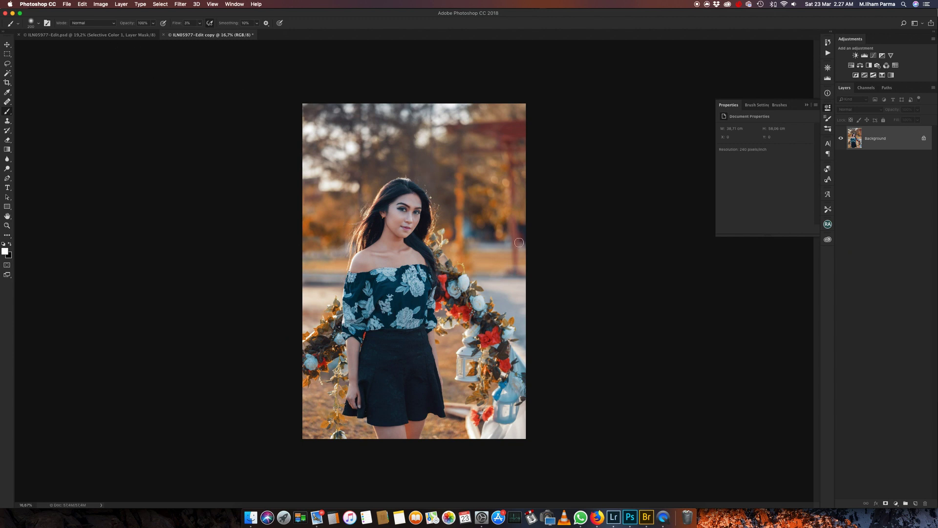
# Save the duplicate as JPEG 'ILN05977-Edit copy-3.jpg' at Maximum quality
pyautogui.press('super+s')
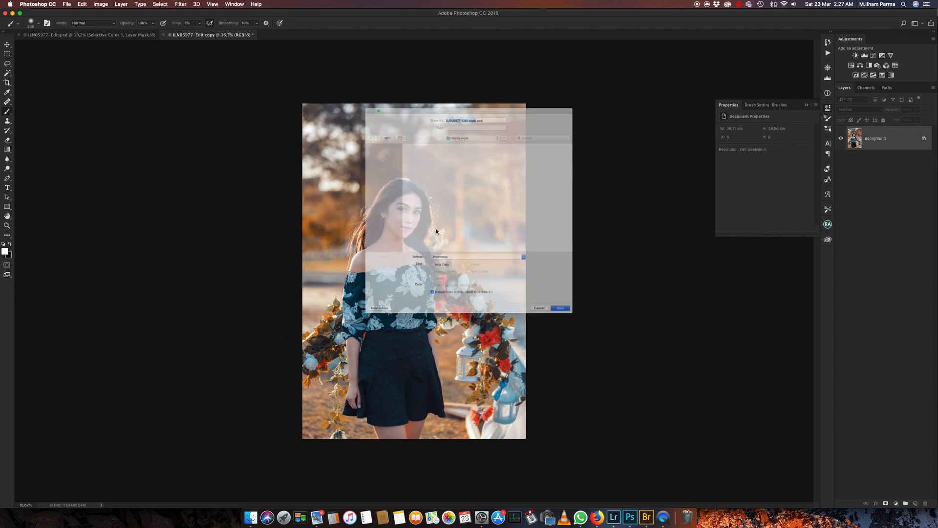
pyautogui.click(499, 279)
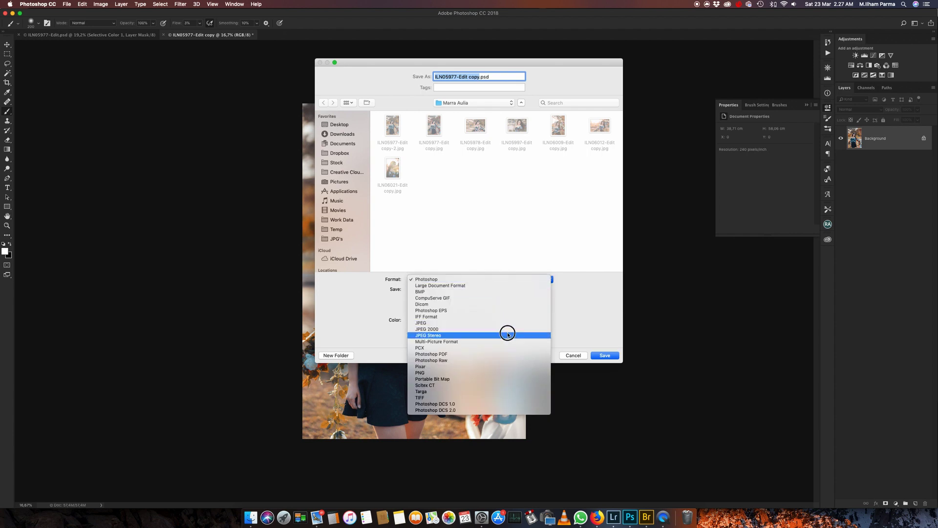
pyautogui.click(508, 324)
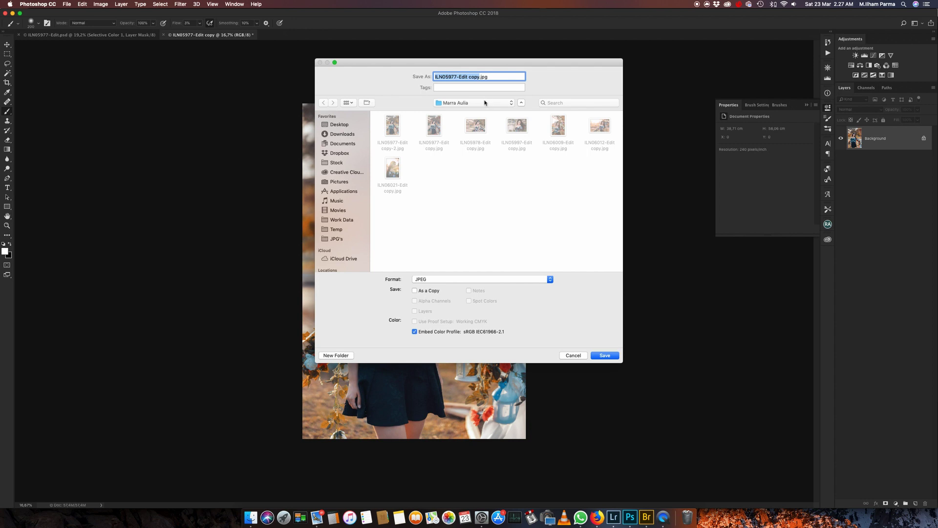
pyautogui.click(478, 77)
pyautogui.write('-3')
pyautogui.click(610, 357)
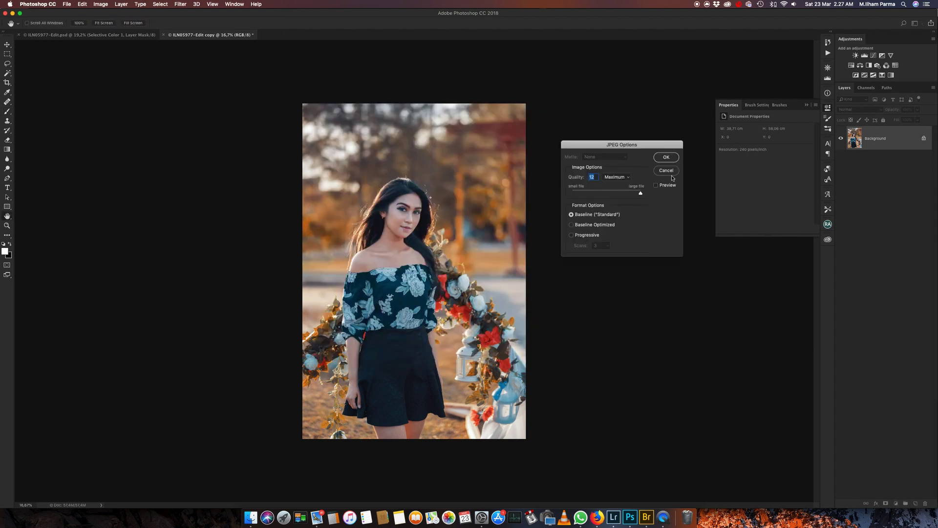
pyautogui.press('Return')
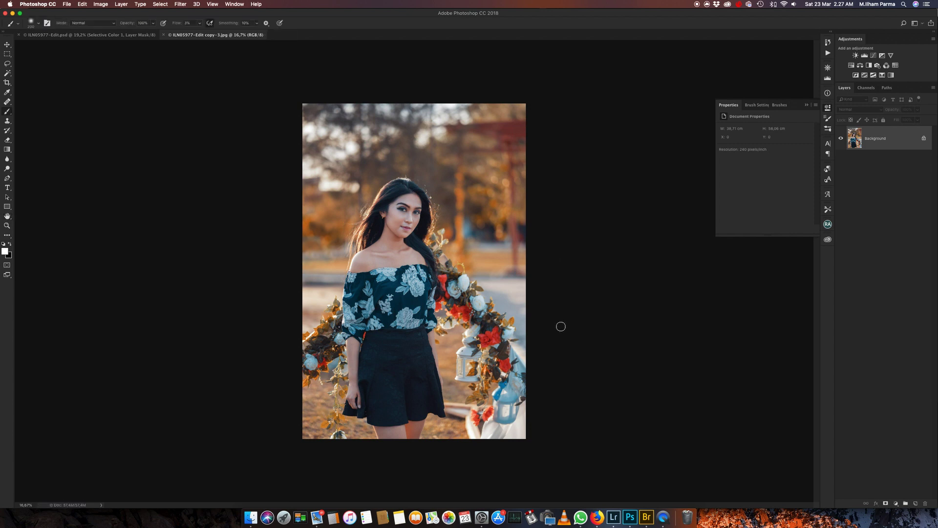
# Close the JPEG copy, compare original and graded versions, and collapse Group 1
pyautogui.press('super+w')
pyautogui.keyDown('alt'); pyautogui.click(841, 252); pyautogui.keyUp('alt')
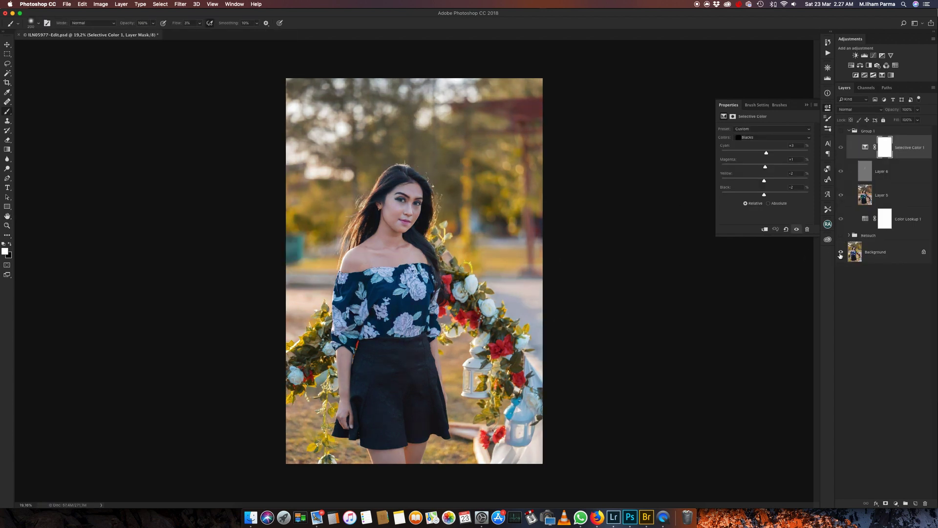
pyautogui.keyDown('alt'); pyautogui.click(841, 252); pyautogui.keyUp('alt')
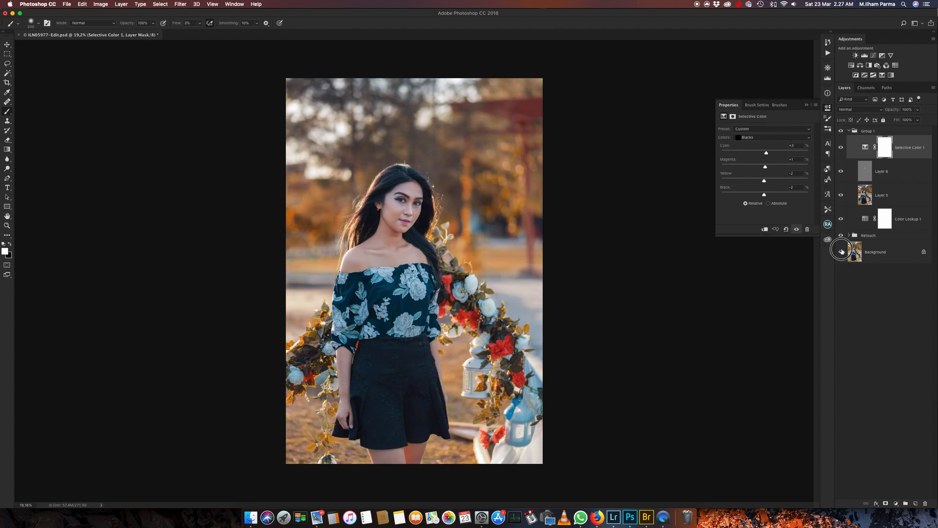
pyautogui.keyDown('alt'); pyautogui.click(841, 252); pyautogui.keyUp('alt')
pyautogui.keyDown('alt'); pyautogui.click(841, 252); pyautogui.keyUp('alt')
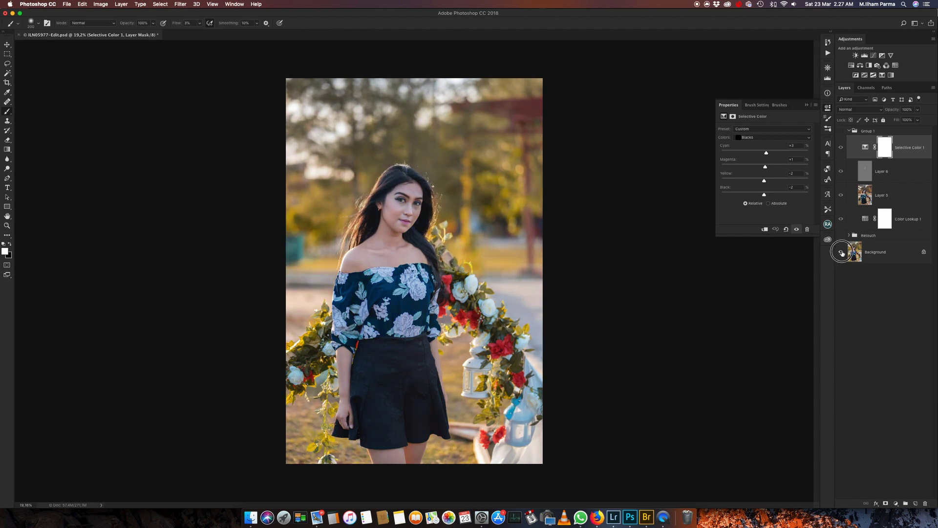
pyautogui.keyDown('alt'); pyautogui.click(841, 252); pyautogui.keyUp('alt')
pyautogui.keyDown('alt'); pyautogui.click(841, 252); pyautogui.keyUp('alt')
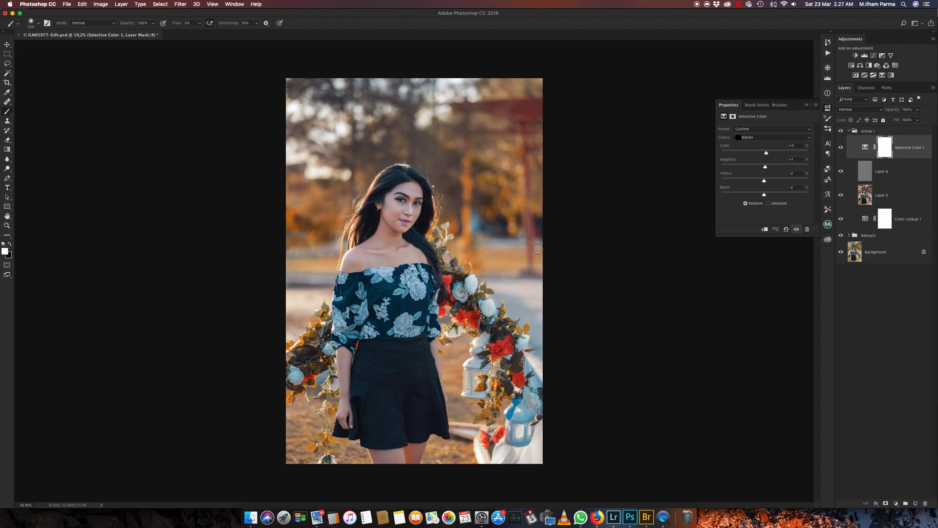
pyautogui.click(849, 131)
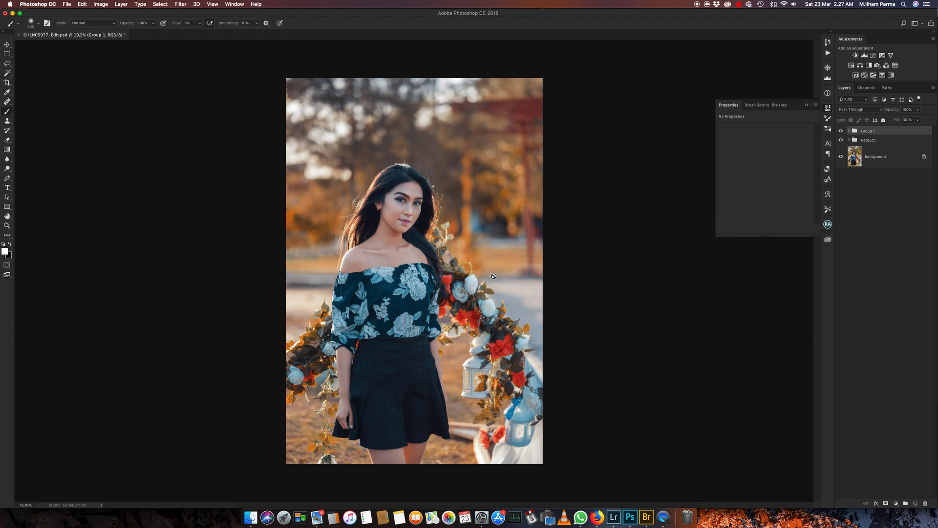
pyautogui.scroll(2, 494, 279)
pyautogui.scroll(2, 494, 278)
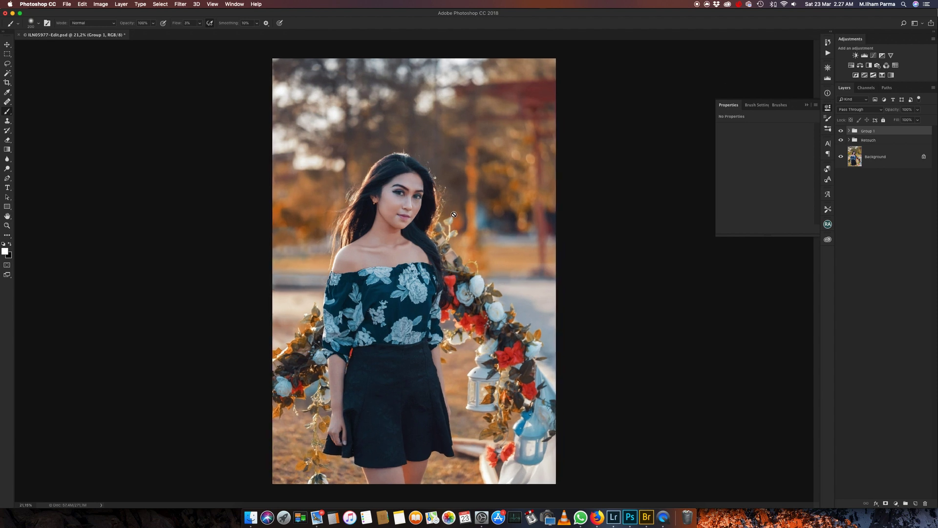